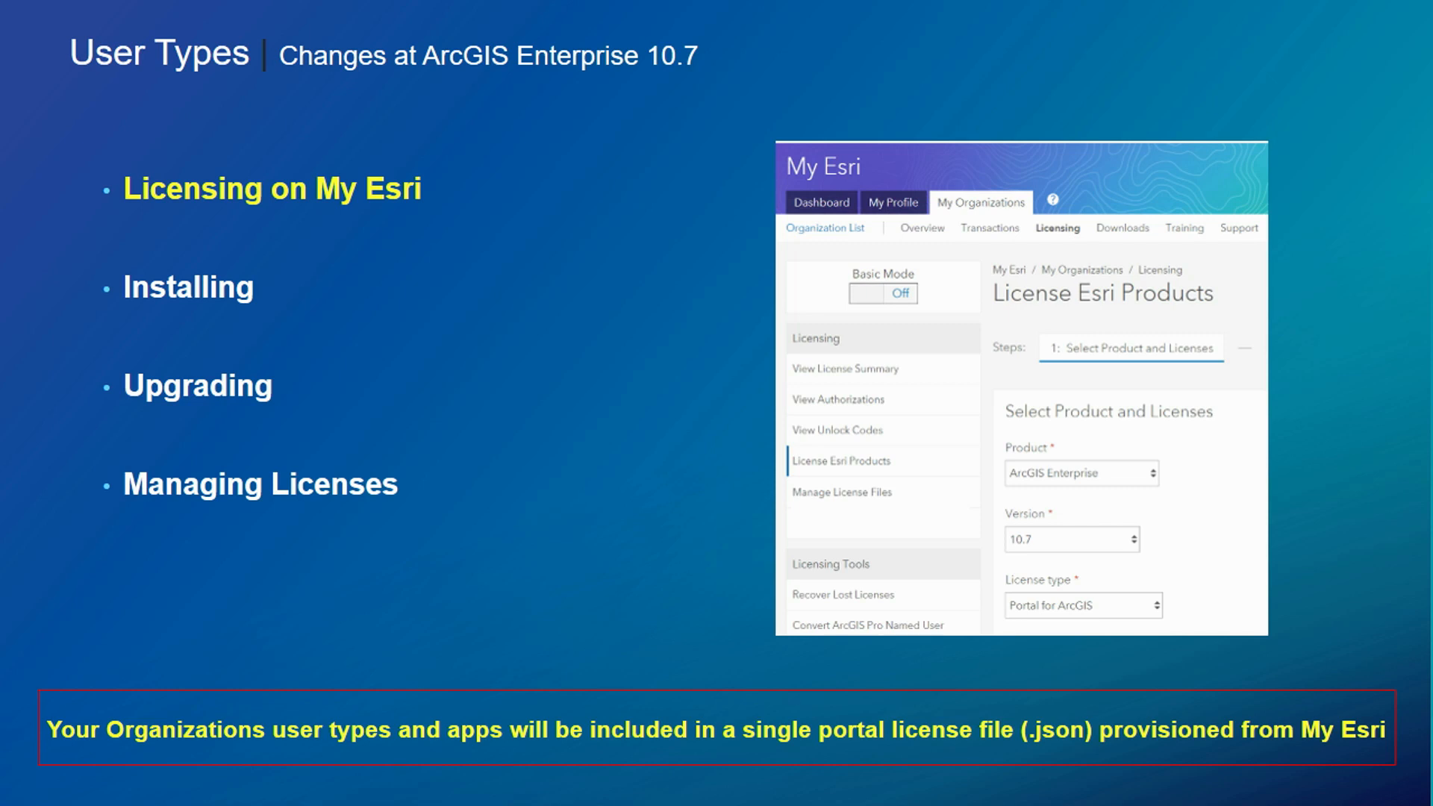
- Advance the slide builds past Installing and Upgrading until Managing Licenses is emphasised
{"action": "key", "text": "Right"}
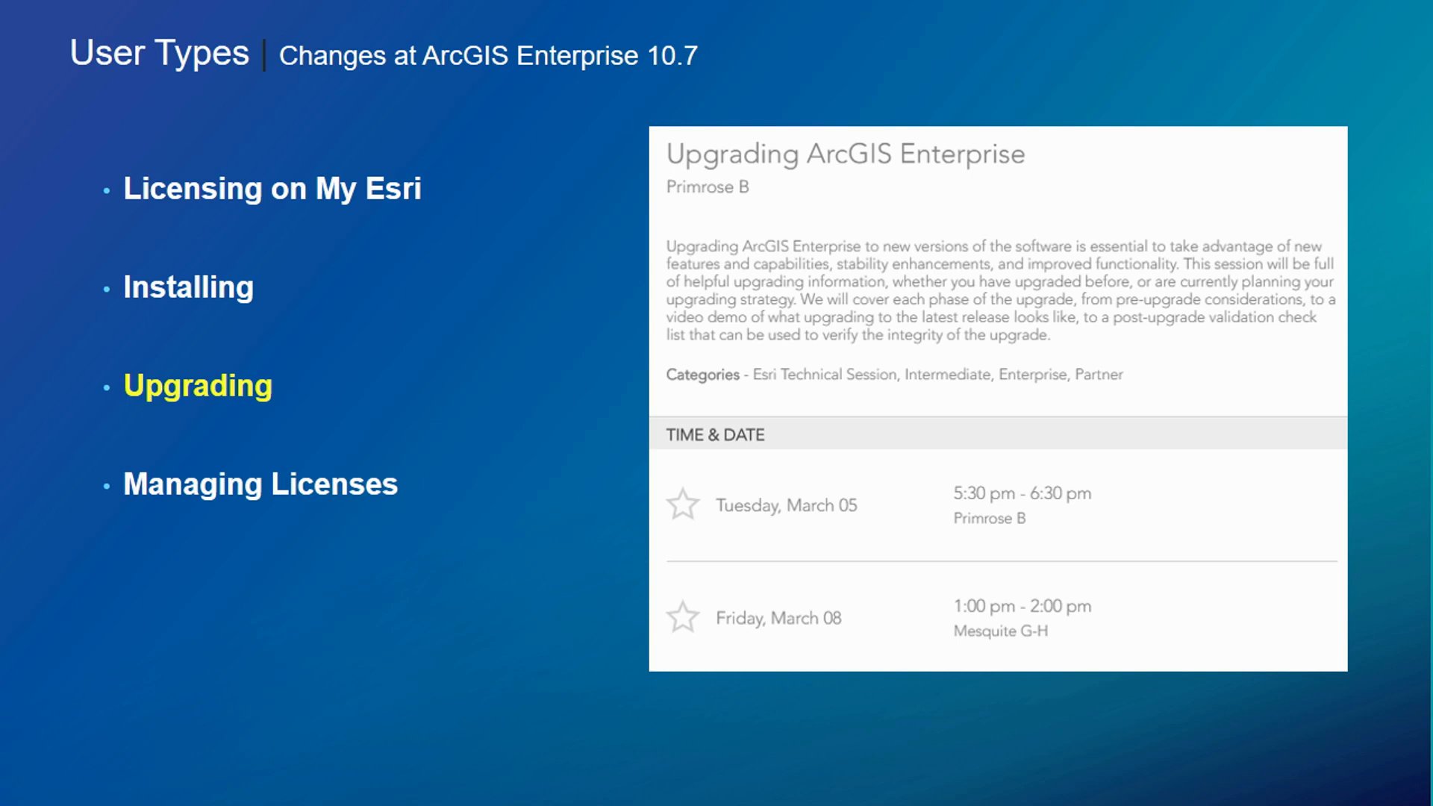
{"action": "key", "text": "Right"}
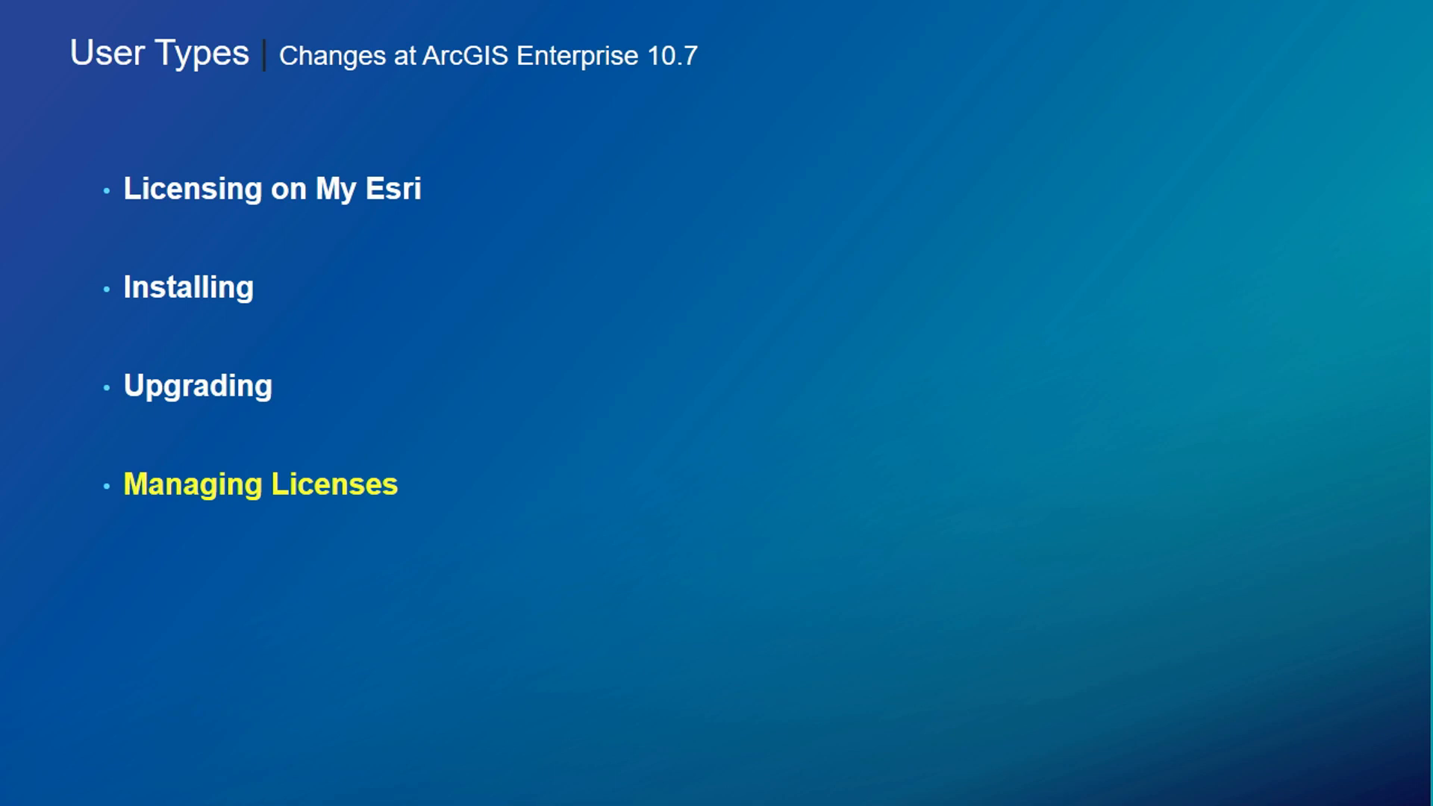
- Reveal the Managing Licenses sub-points on the slide
{"action": "key", "text": "Right"}
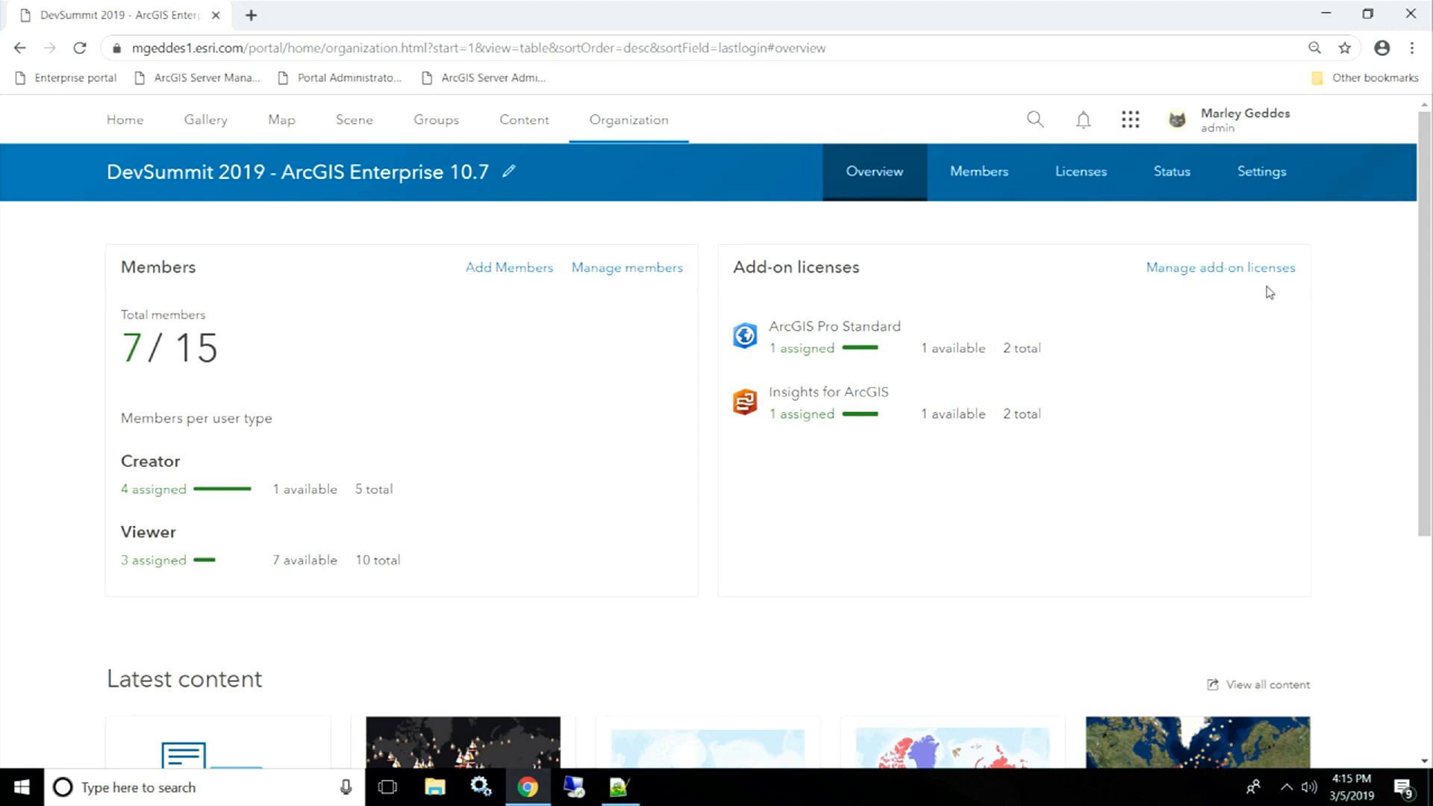
- Go from the Overview page to the Members list showing all 7 members
{"action": "scroll", "coordinate": [1426, 265], "scroll_direction": "down", "scroll_amount": 3}
{"action": "left_click_drag", "start_coordinate": [1430, 265], "coordinate": [1428, 195]}
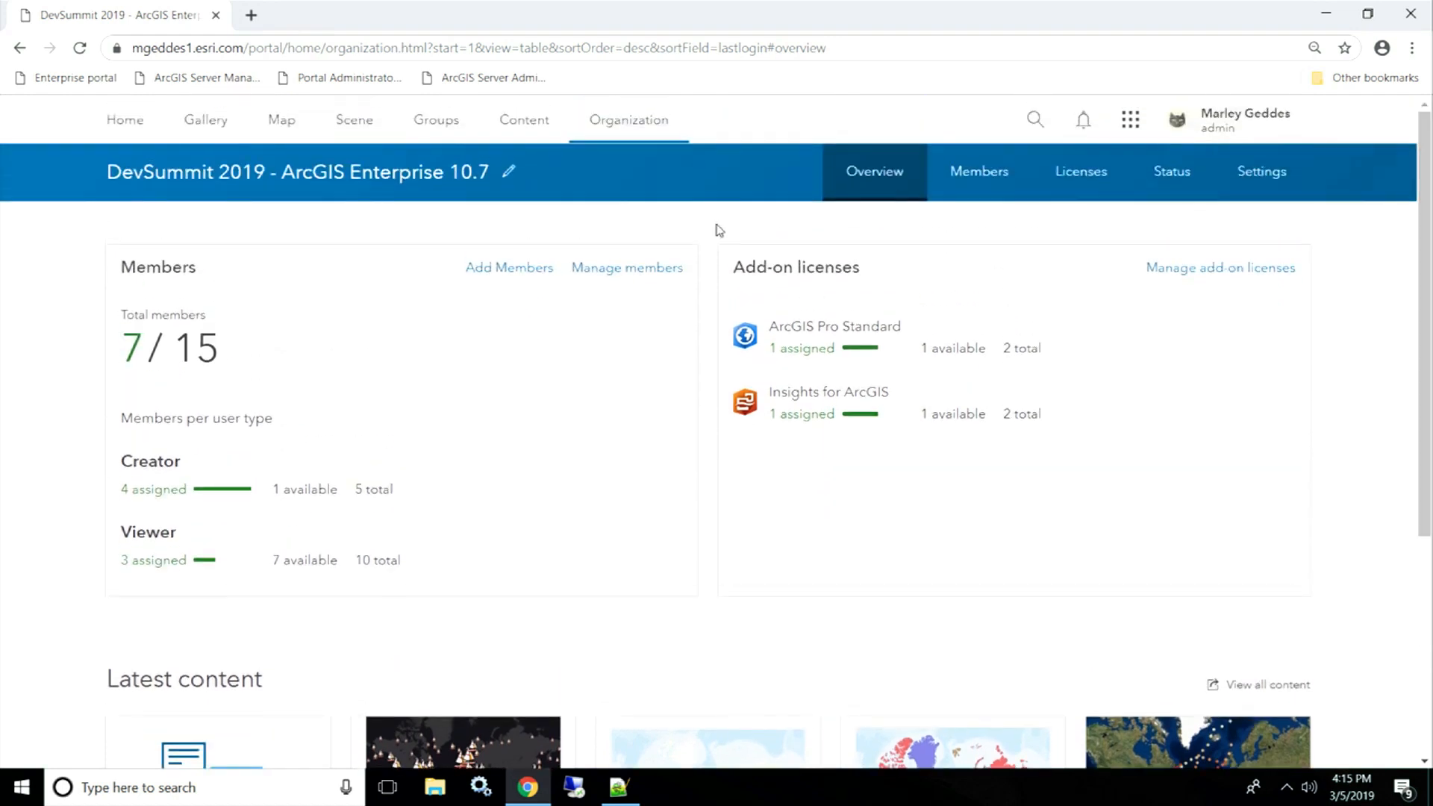
{"action": "left_click", "coordinate": [629, 269]}
{"action": "left_click_drag", "start_coordinate": [1429, 198], "coordinate": [1429, 218]}
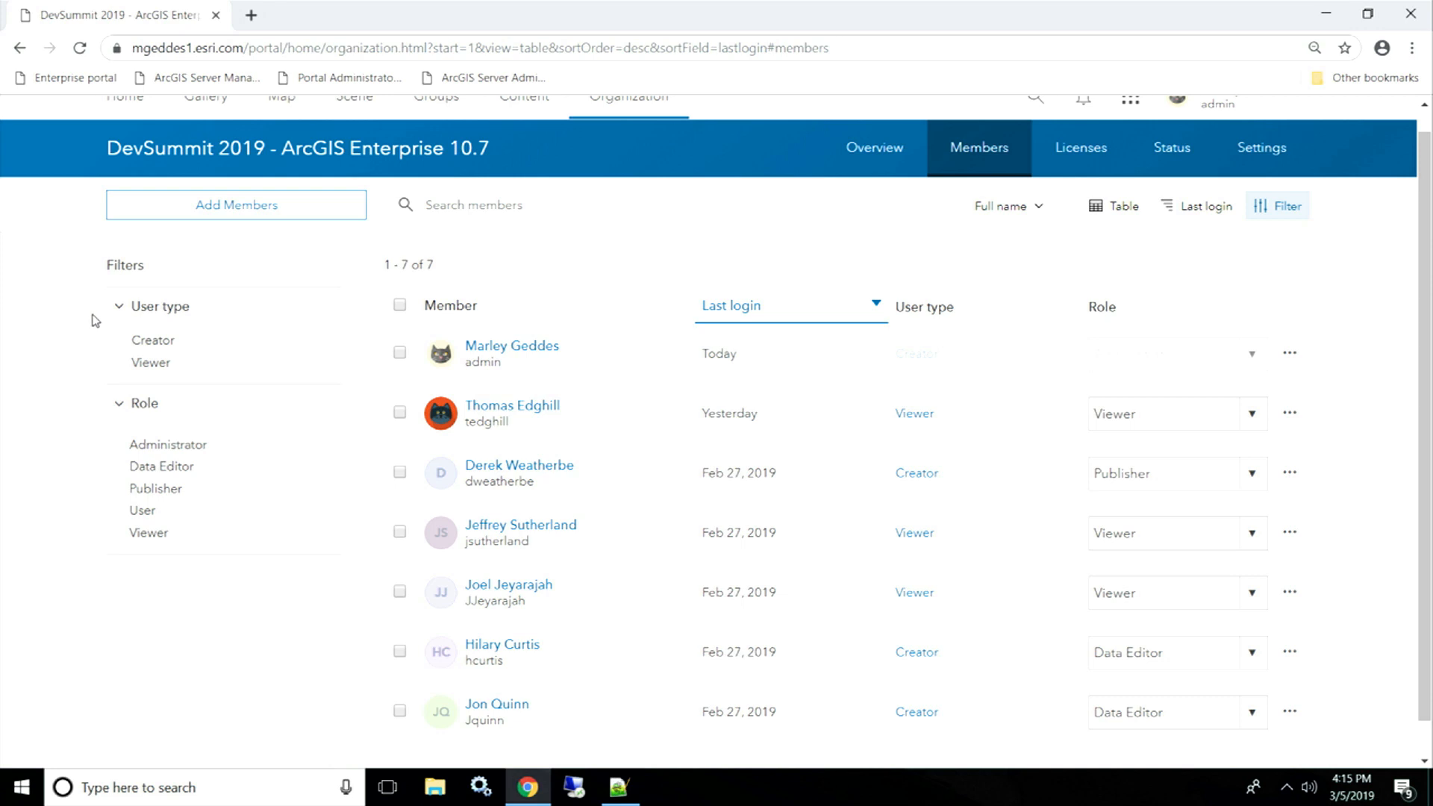
- Filter members to the Viewer user type (3 members) and open the first member's actions
{"action": "left_click", "coordinate": [151, 364]}
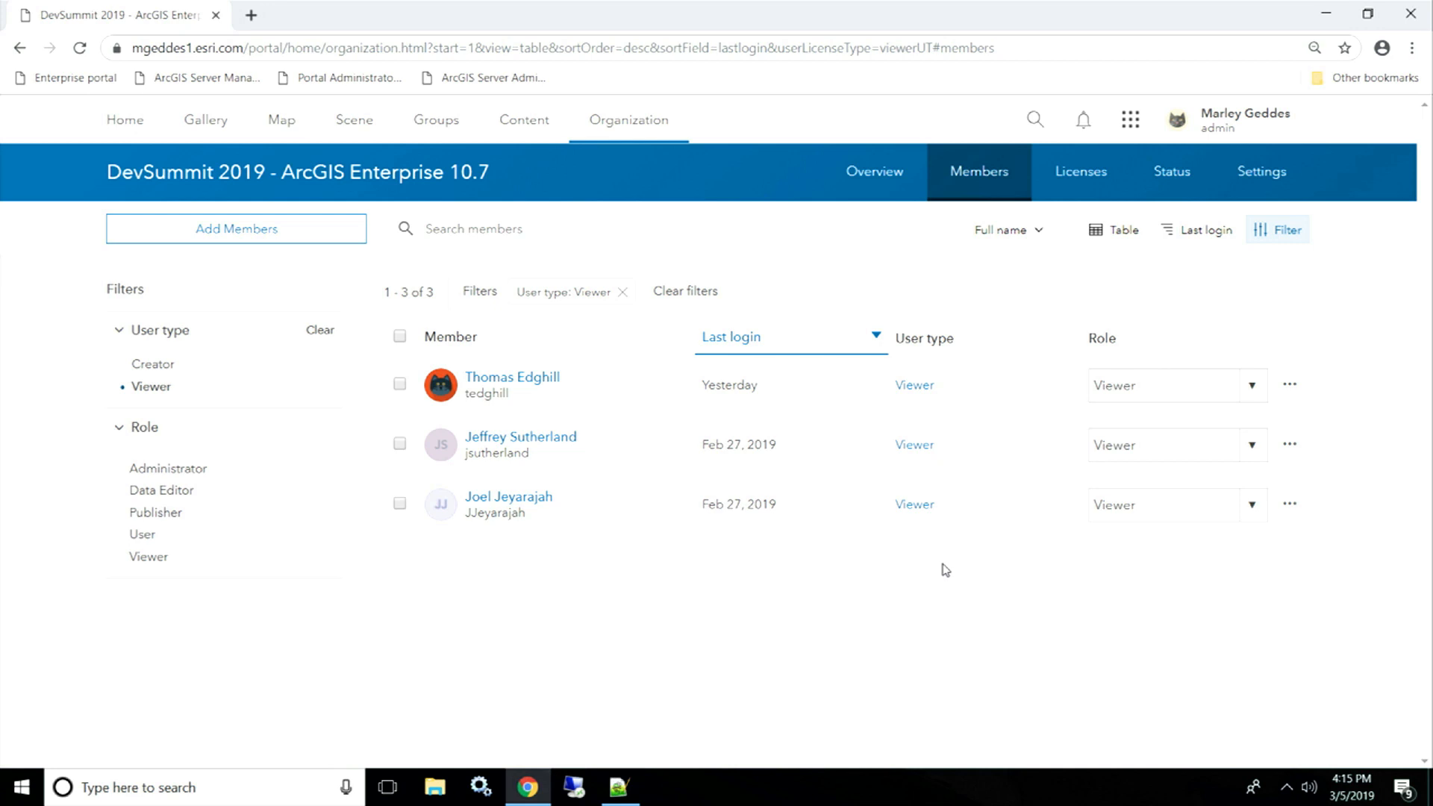
{"action": "left_click", "coordinate": [1289, 385]}
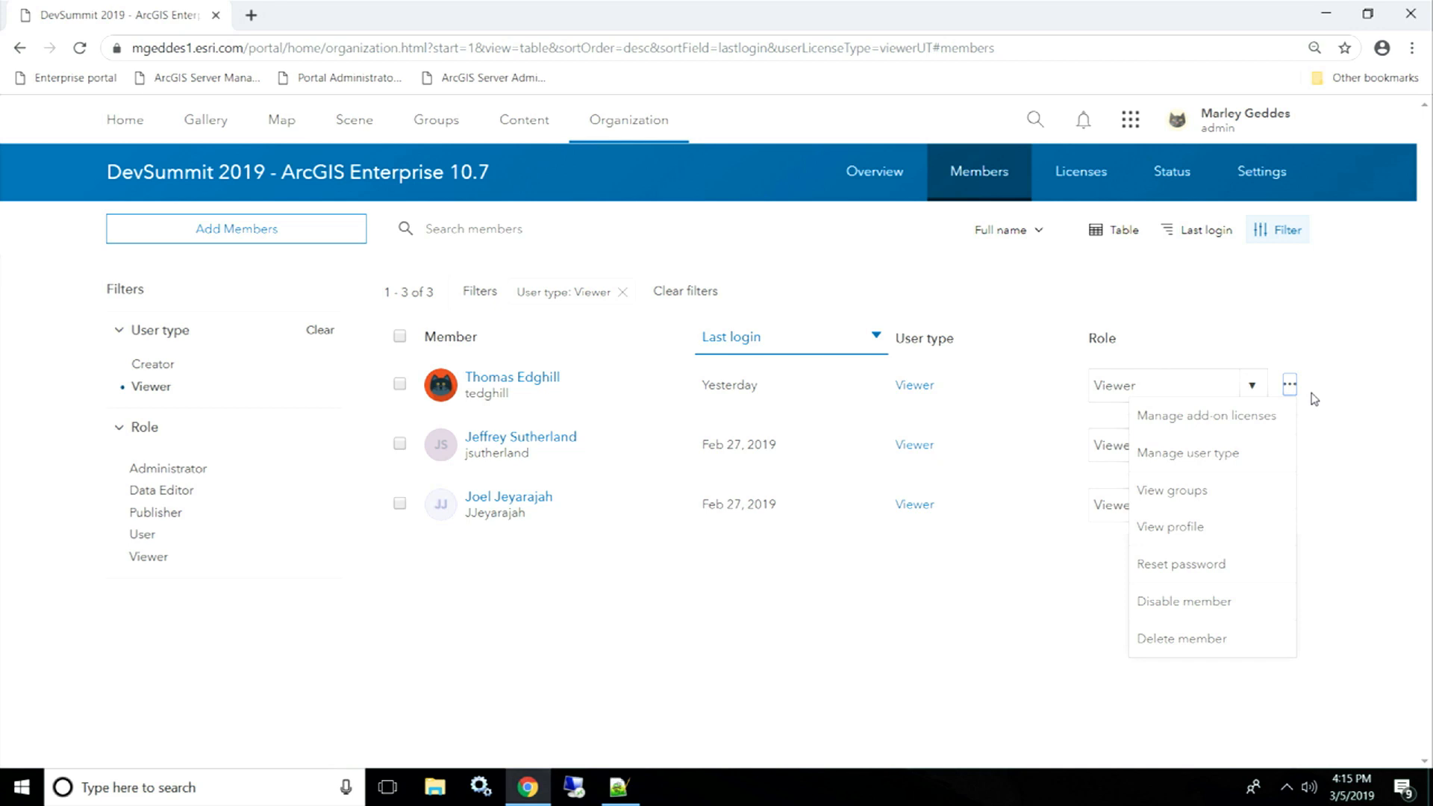
- Open the Manage user type page for the first Viewer member
{"action": "left_click", "coordinate": [1315, 399]}
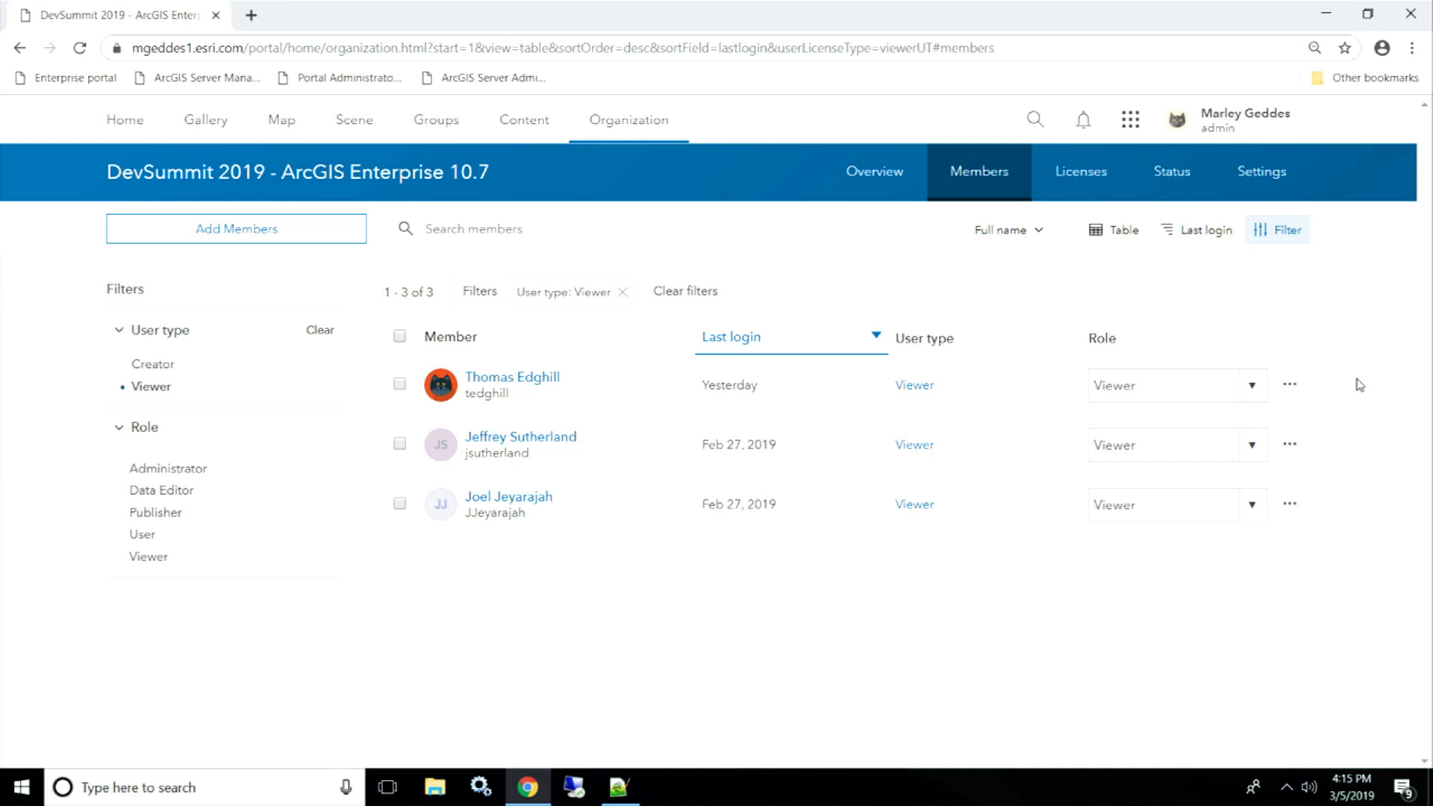
{"action": "left_click", "coordinate": [1257, 384]}
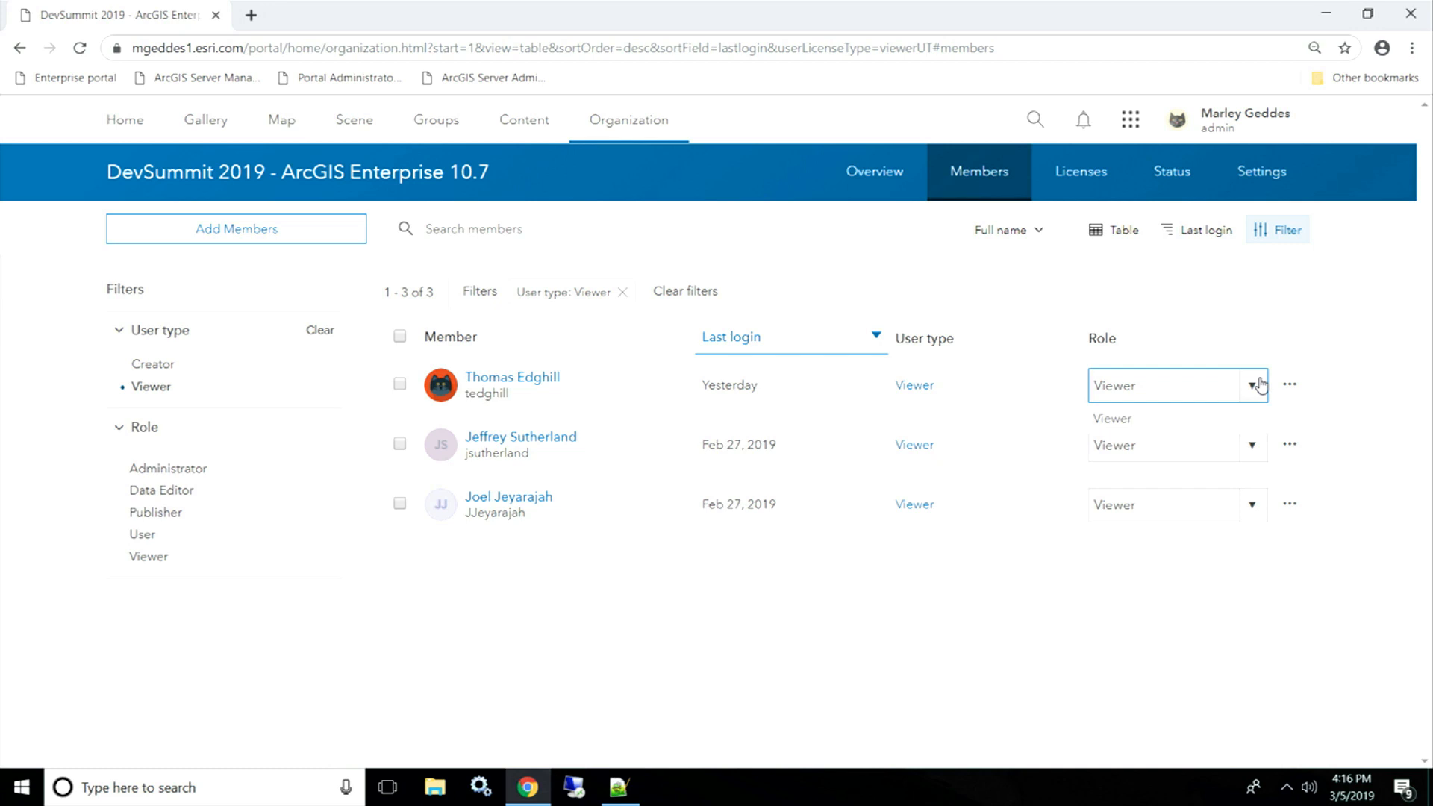
{"action": "left_click", "coordinate": [1384, 388]}
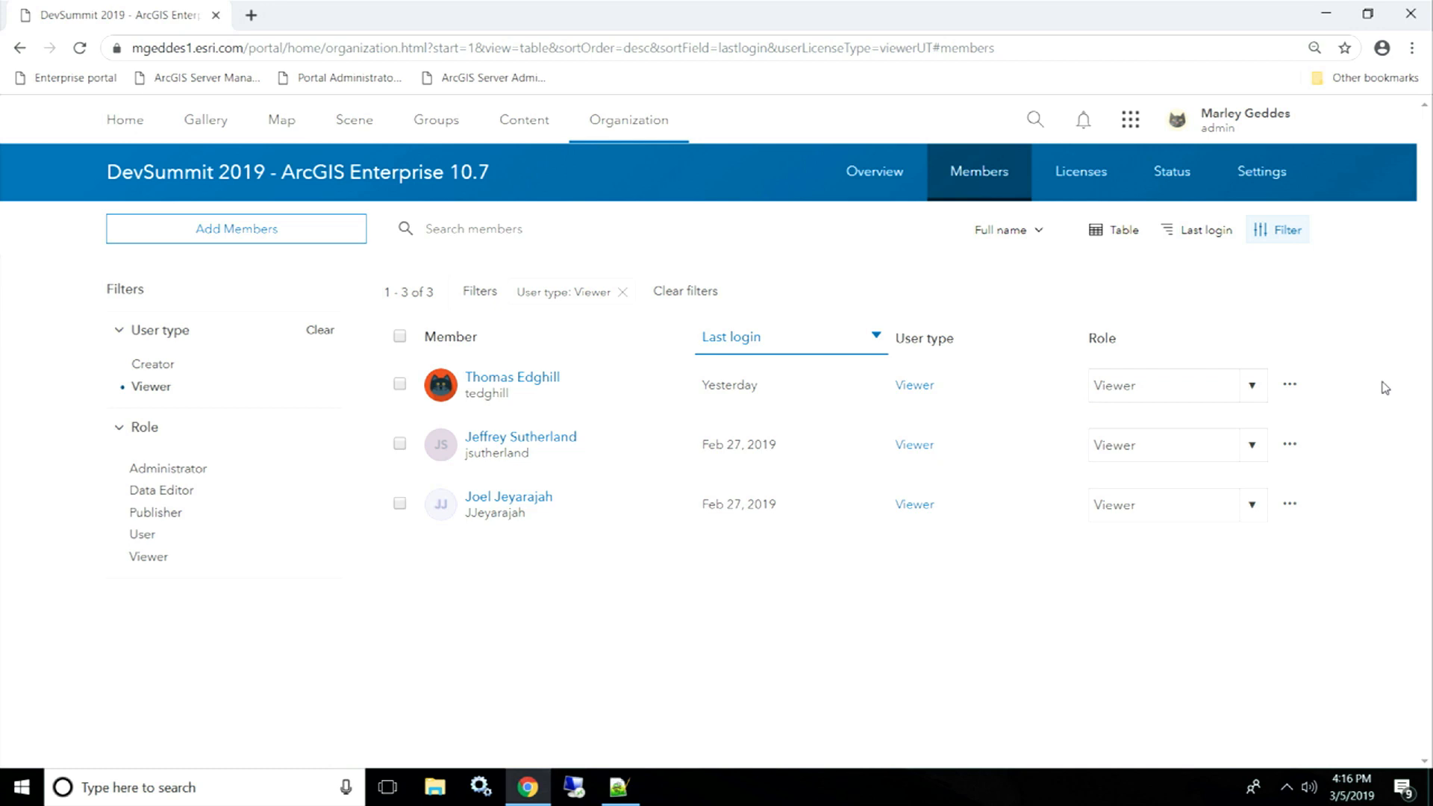
{"action": "left_click", "coordinate": [1289, 384]}
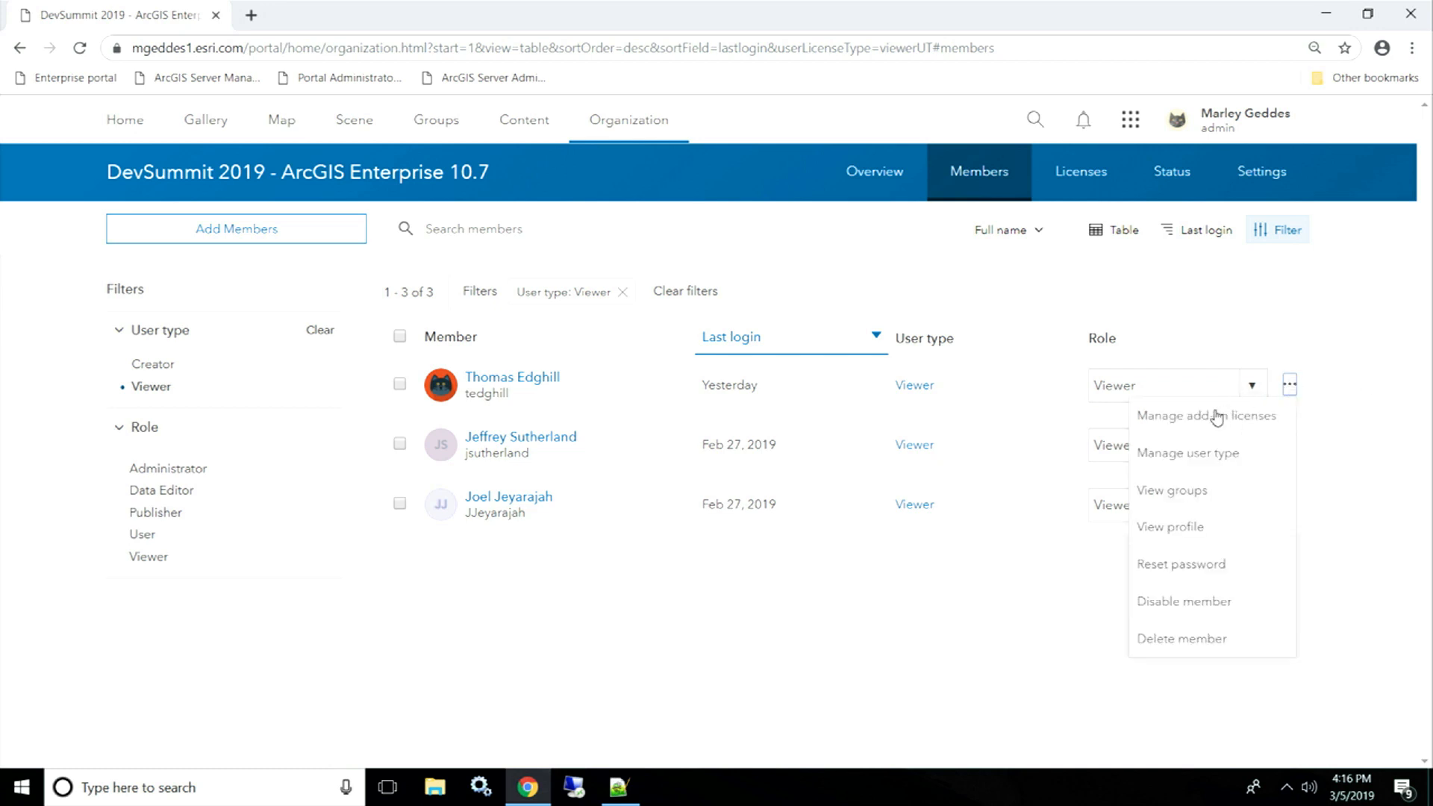
{"action": "left_click", "coordinate": [1219, 454]}
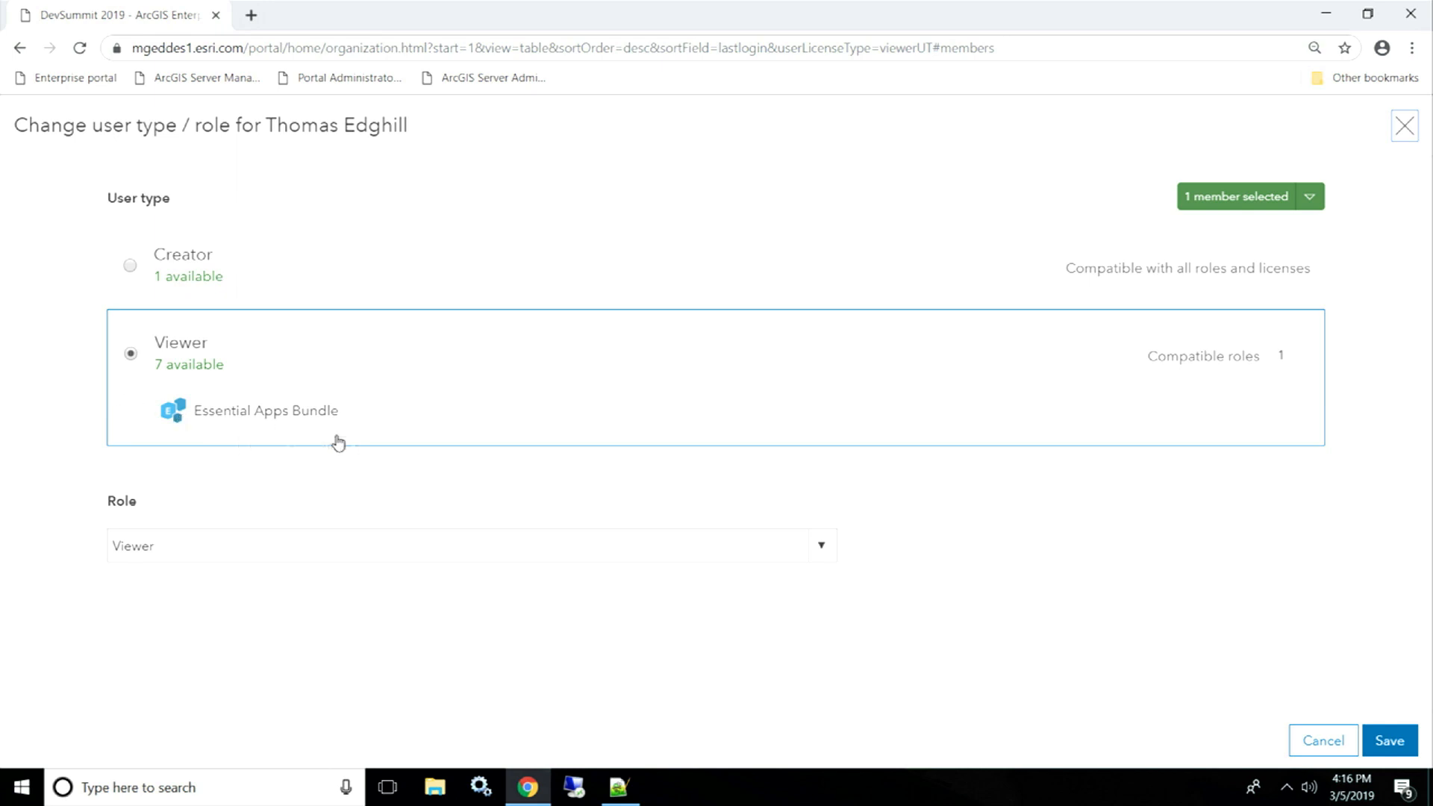
- Change the member to the Creator user type with the Administrator role and save
{"action": "left_click", "coordinate": [232, 286]}
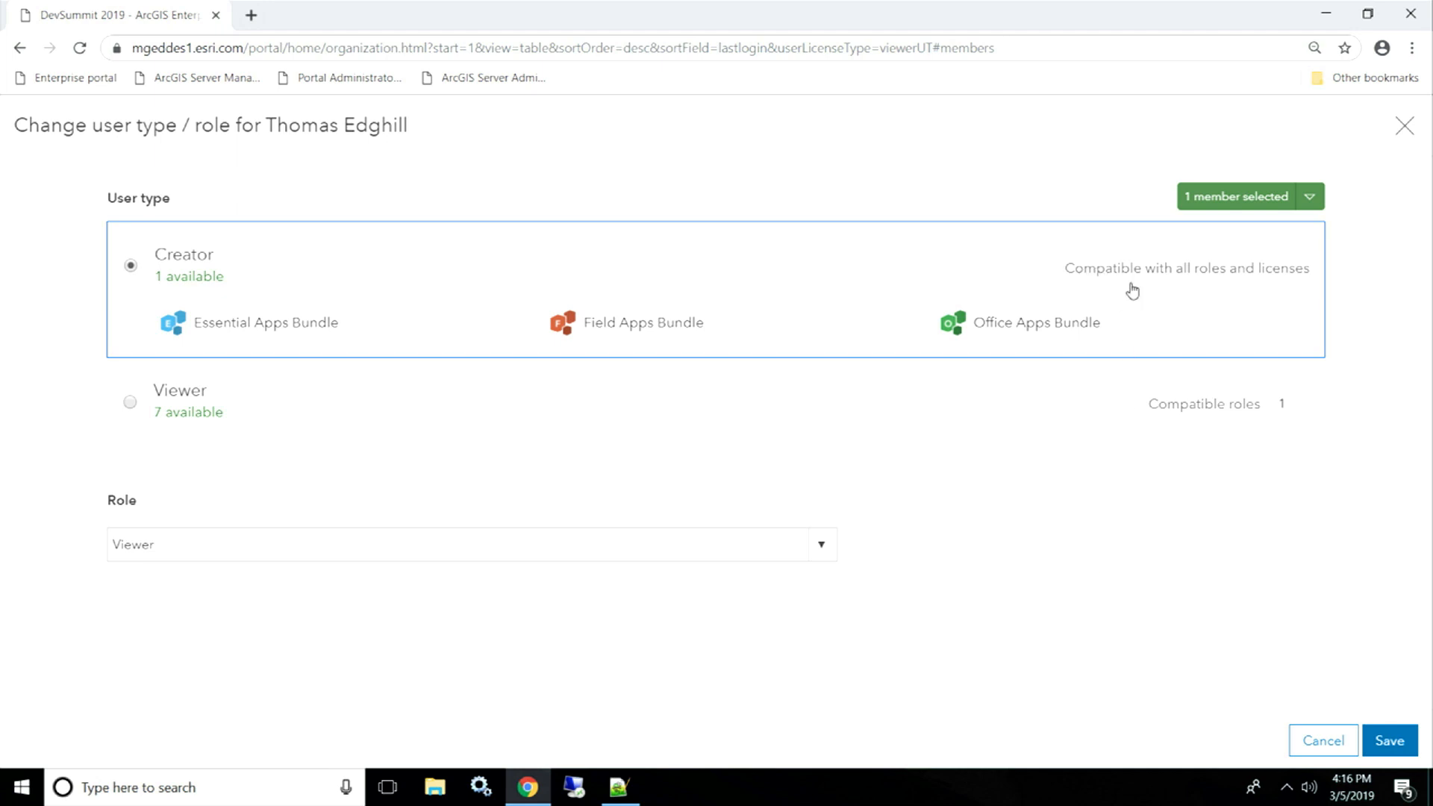
{"action": "left_click", "coordinate": [829, 550]}
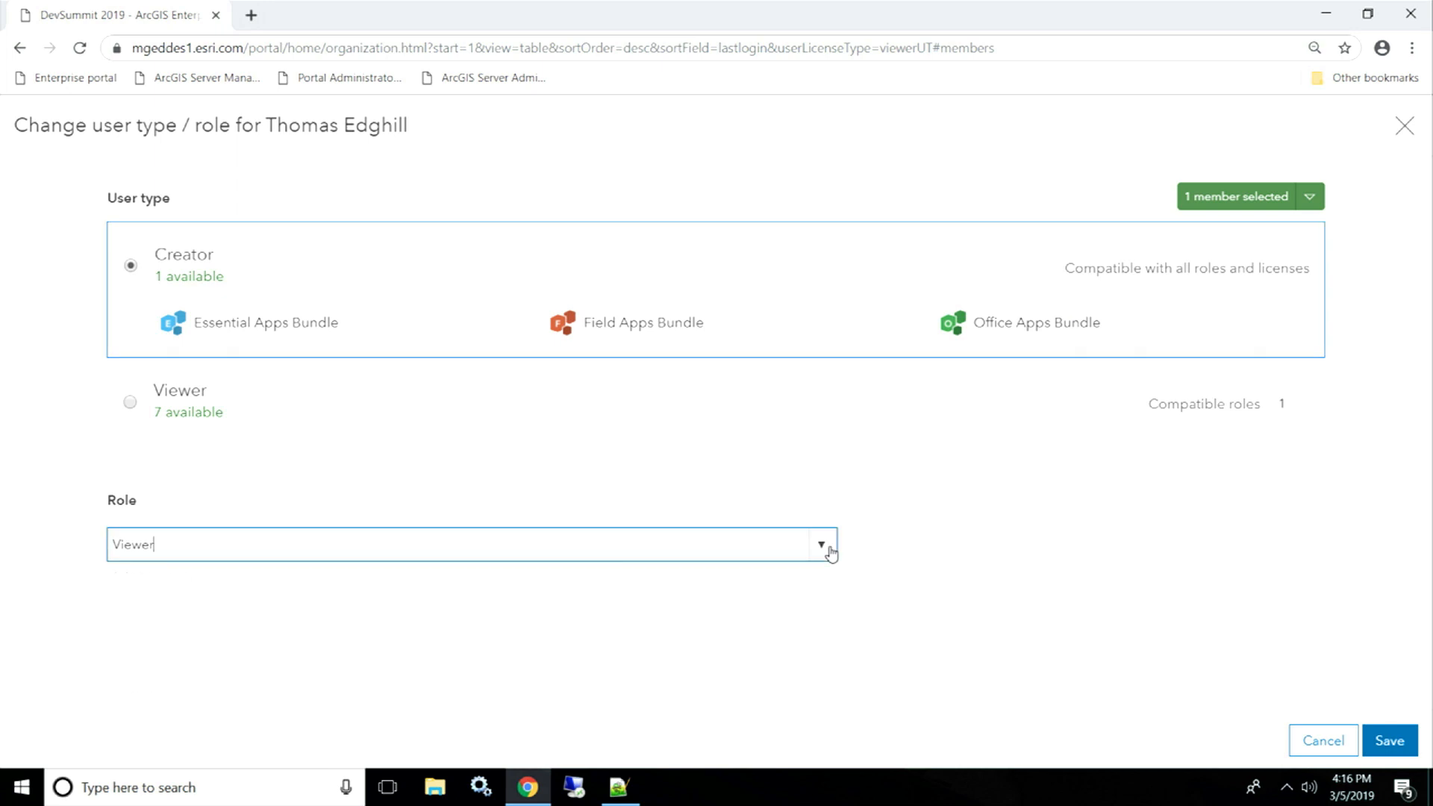
{"action": "left_click", "coordinate": [292, 580]}
{"action": "left_click", "coordinate": [1389, 741]}
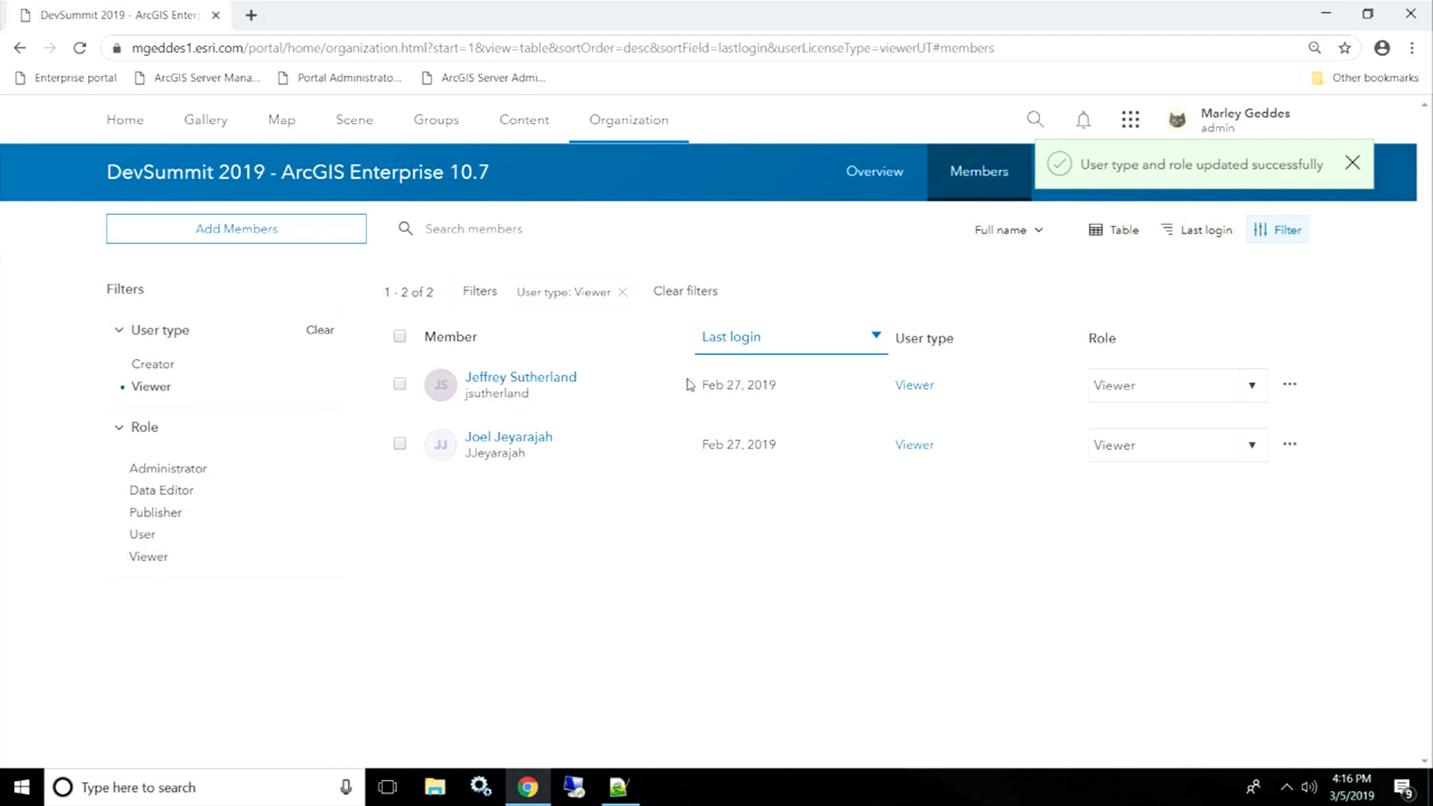
- Clear the Viewer filter so all 7 members are listed again
{"action": "left_click", "coordinate": [686, 292]}
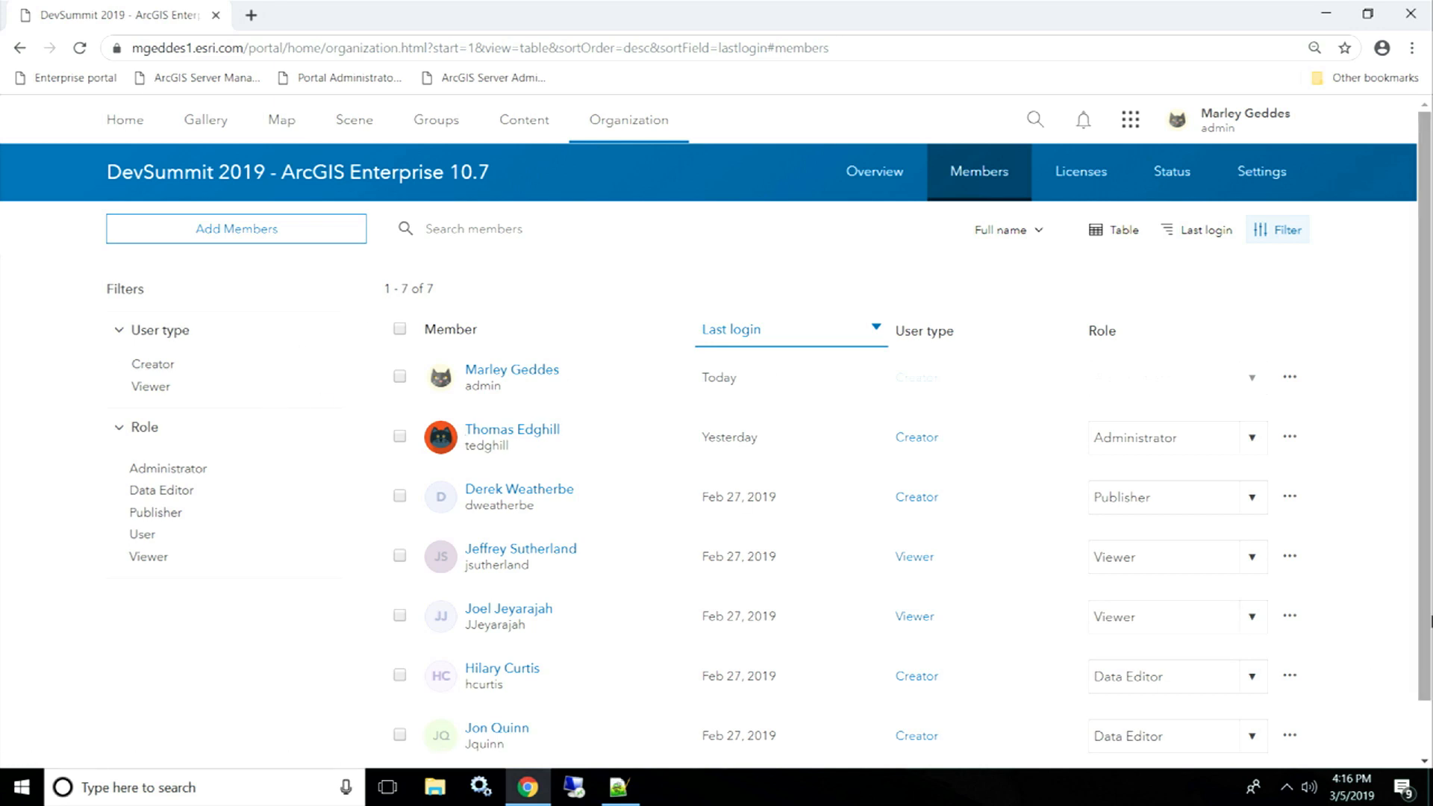
{"action": "scroll", "coordinate": [1427, 563], "scroll_direction": "down", "scroll_amount": 1}
{"action": "left_click_drag", "start_coordinate": [1429, 569], "coordinate": [1429, 585]}
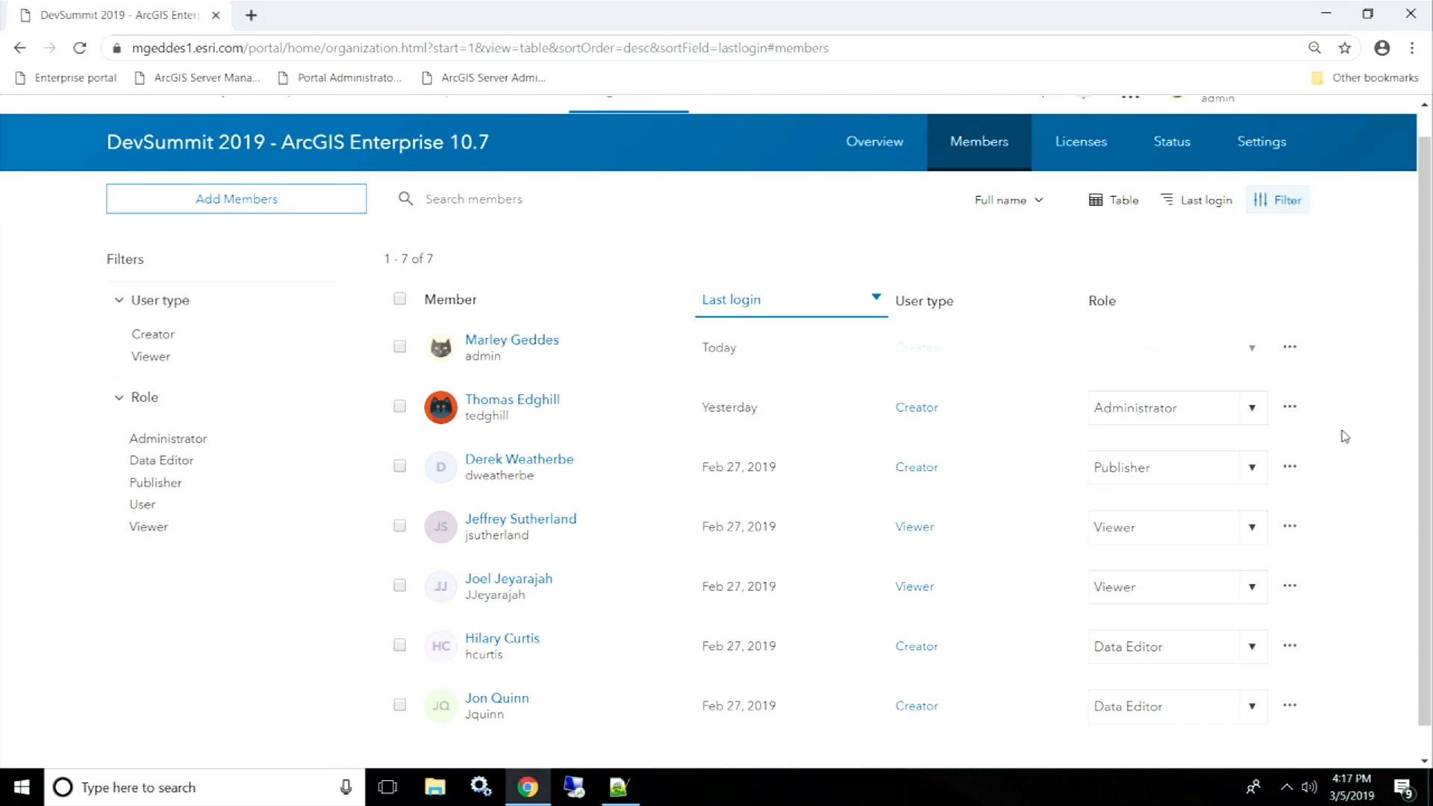
{"action": "left_click", "coordinate": [1291, 409]}
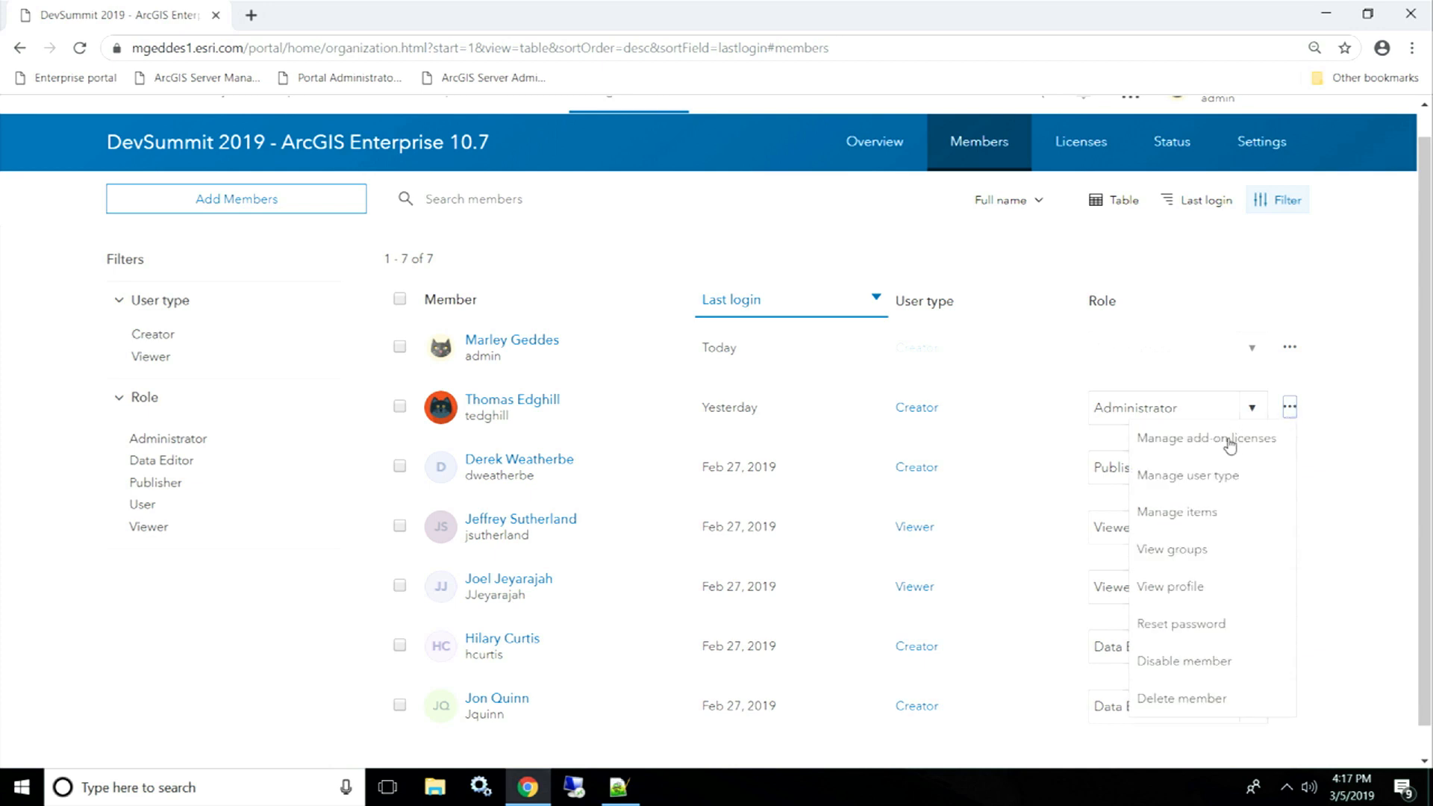
{"action": "left_click", "coordinate": [1351, 446]}
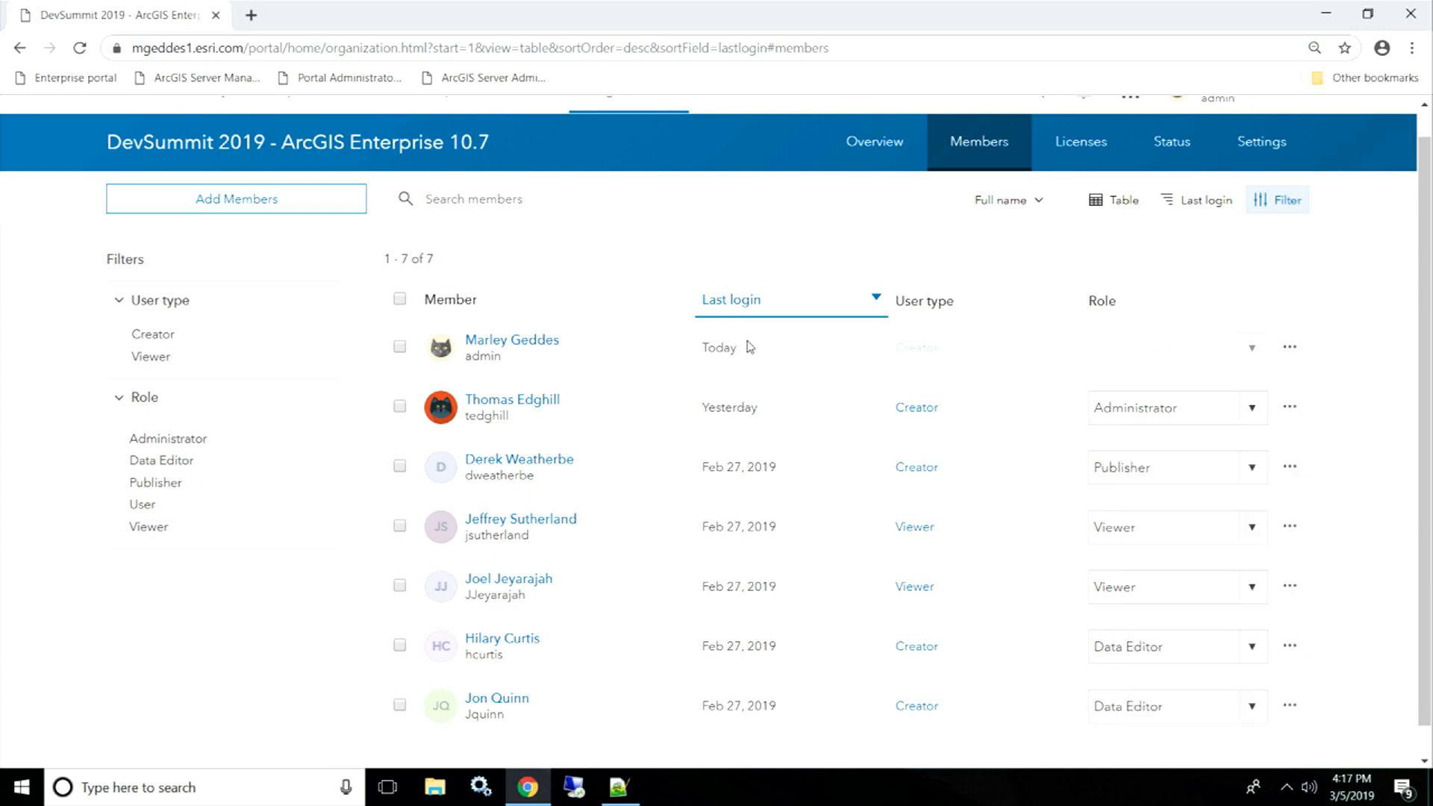
- Select only the upgraded Creator Administrator member in the table
{"action": "left_click", "coordinate": [400, 408]}
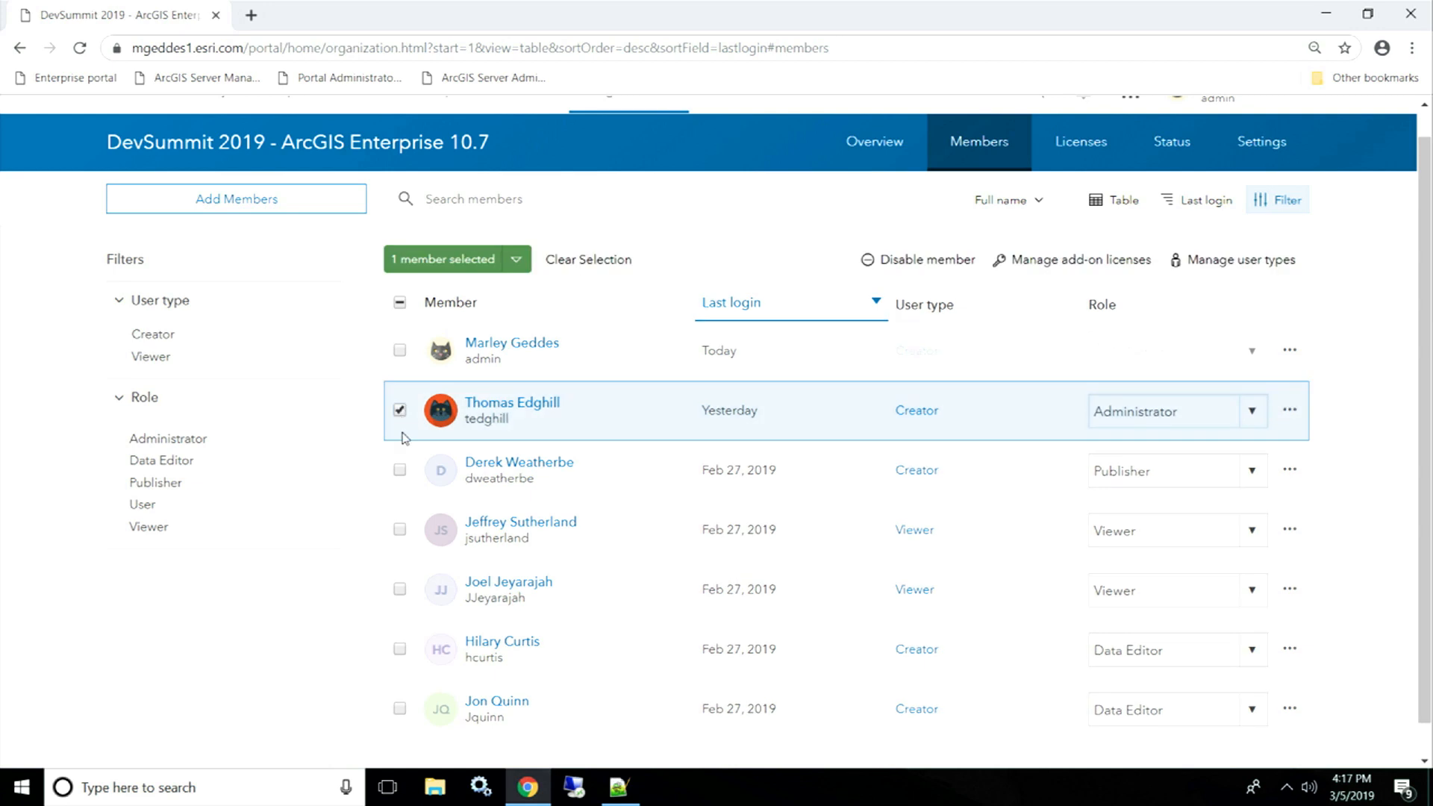
{"action": "left_click", "coordinate": [400, 471]}
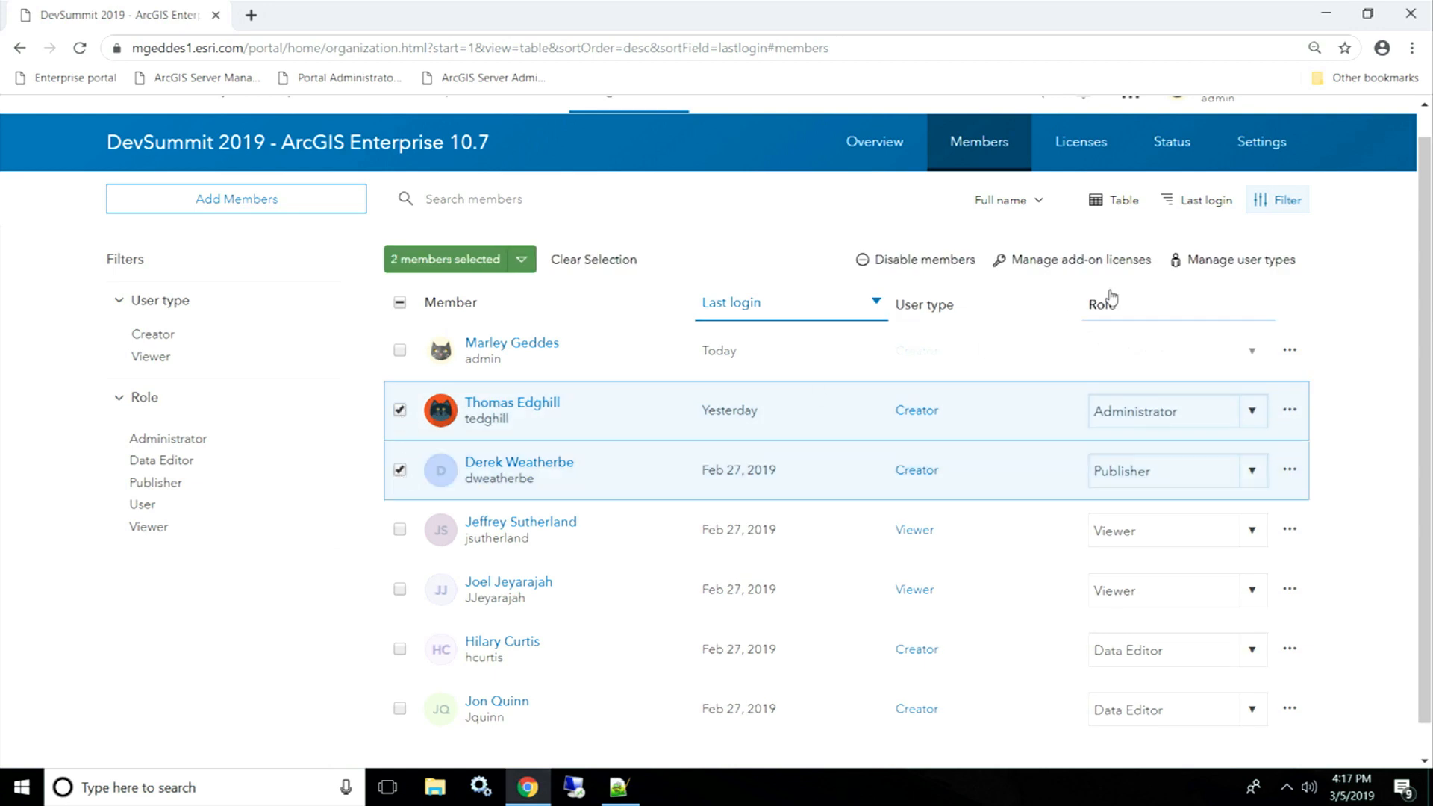
{"action": "left_click", "coordinate": [400, 472]}
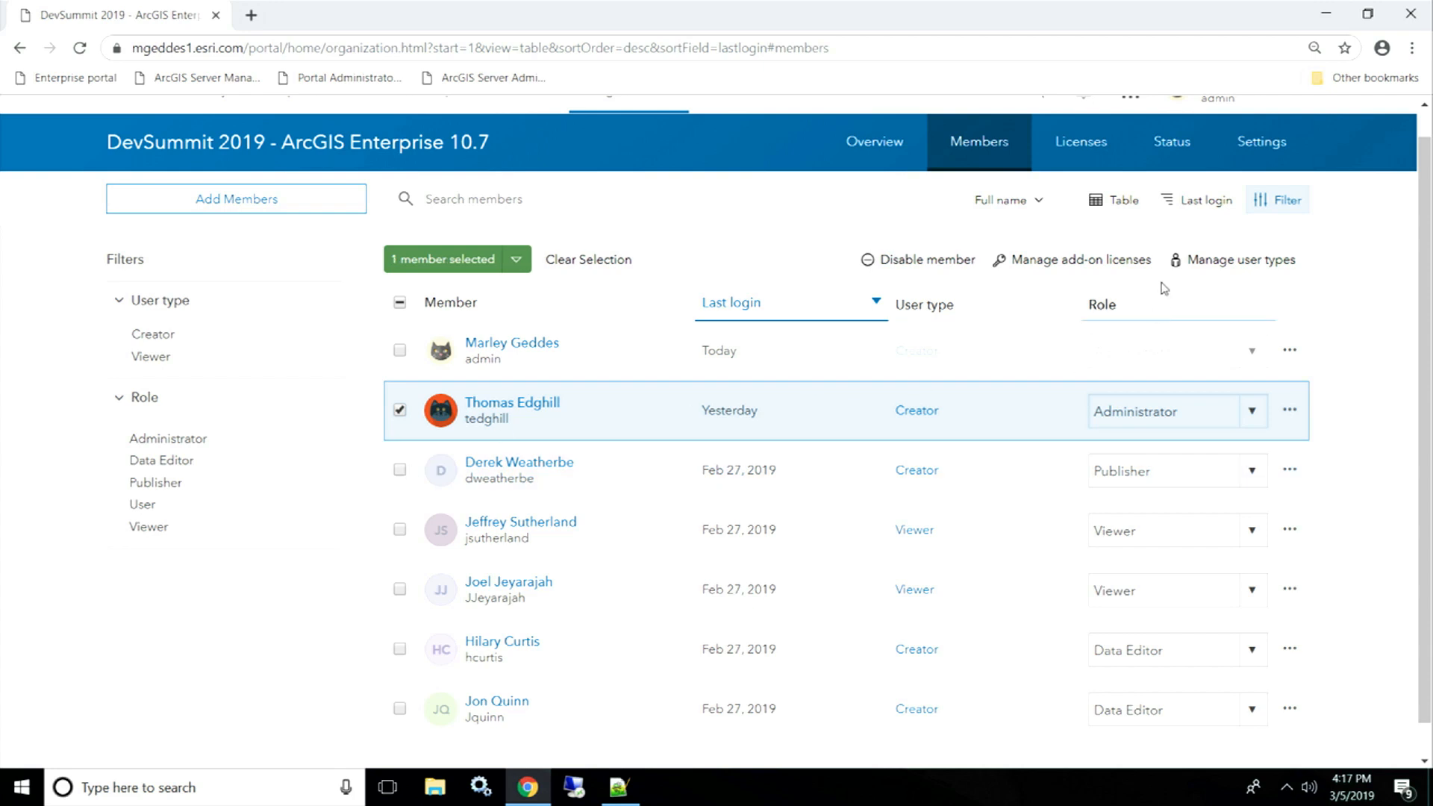
- Assign ArcGIS Pro Standard with 3D, Network and Spatial Analyst extensions, then save
{"action": "left_click", "coordinate": [1110, 260]}
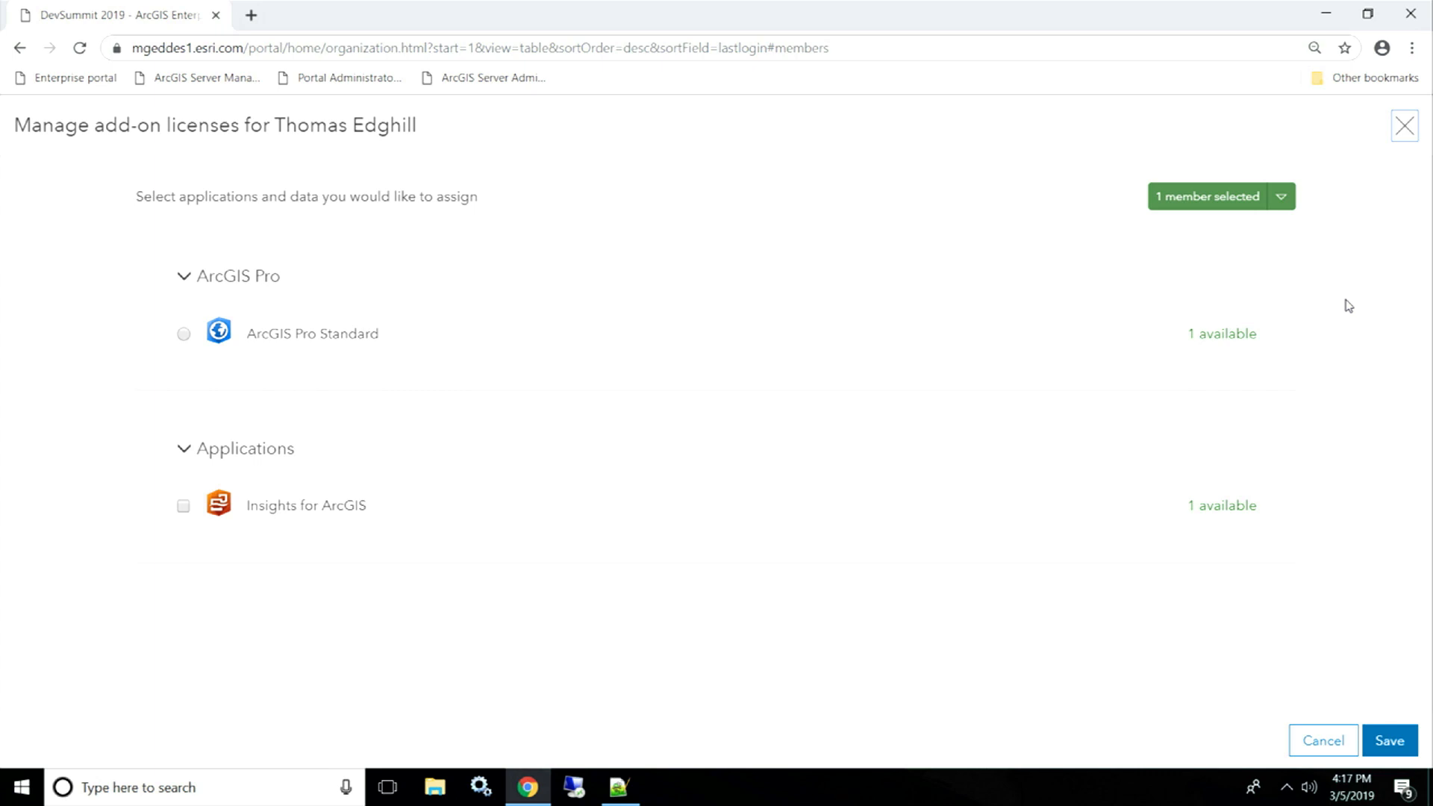
{"action": "left_click", "coordinate": [184, 335]}
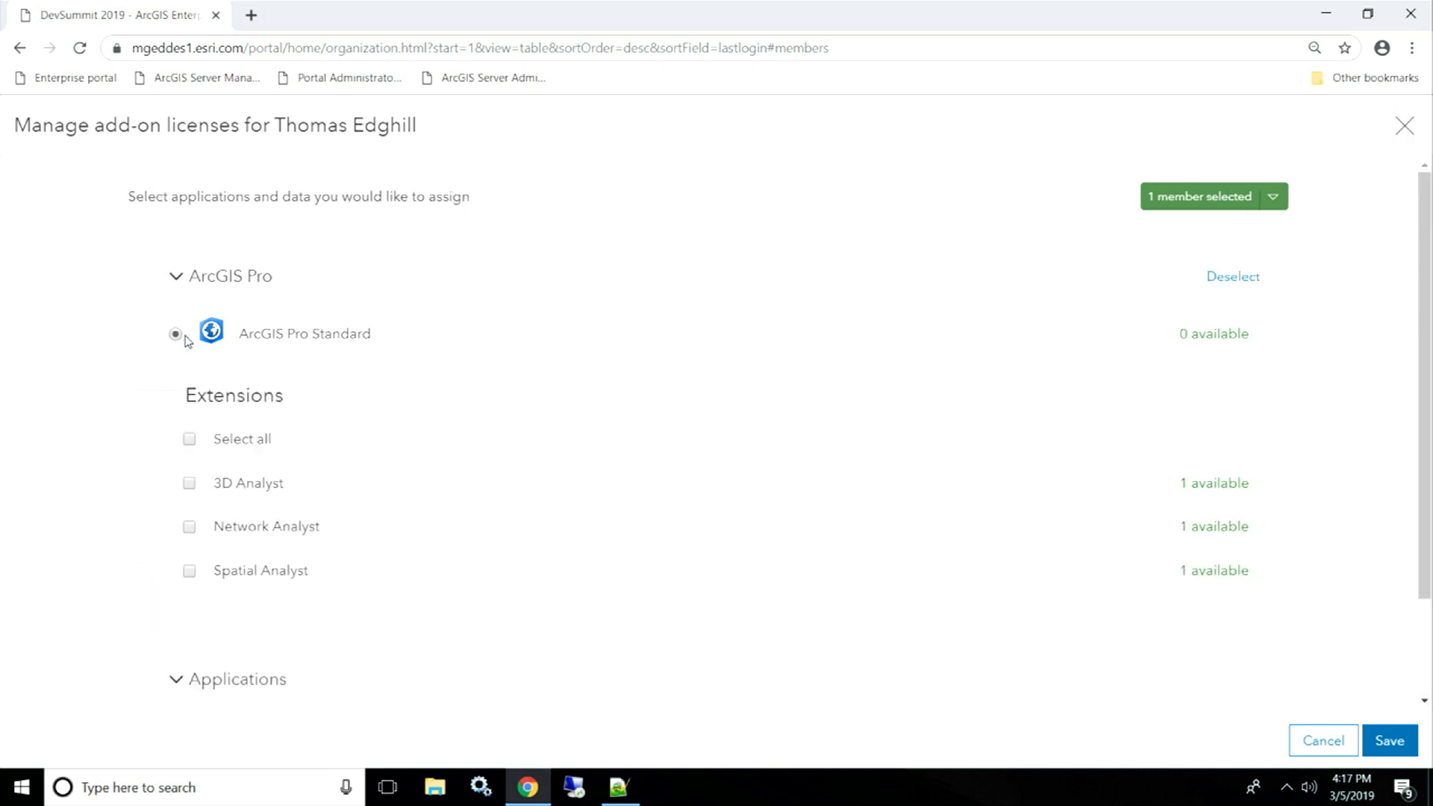
{"action": "left_click", "coordinate": [189, 440]}
{"action": "scroll", "coordinate": [1385, 595], "scroll_direction": "down", "scroll_amount": 1}
{"action": "scroll", "coordinate": [1384, 595], "scroll_direction": "down", "scroll_amount": 1}
{"action": "left_click", "coordinate": [1392, 742]}
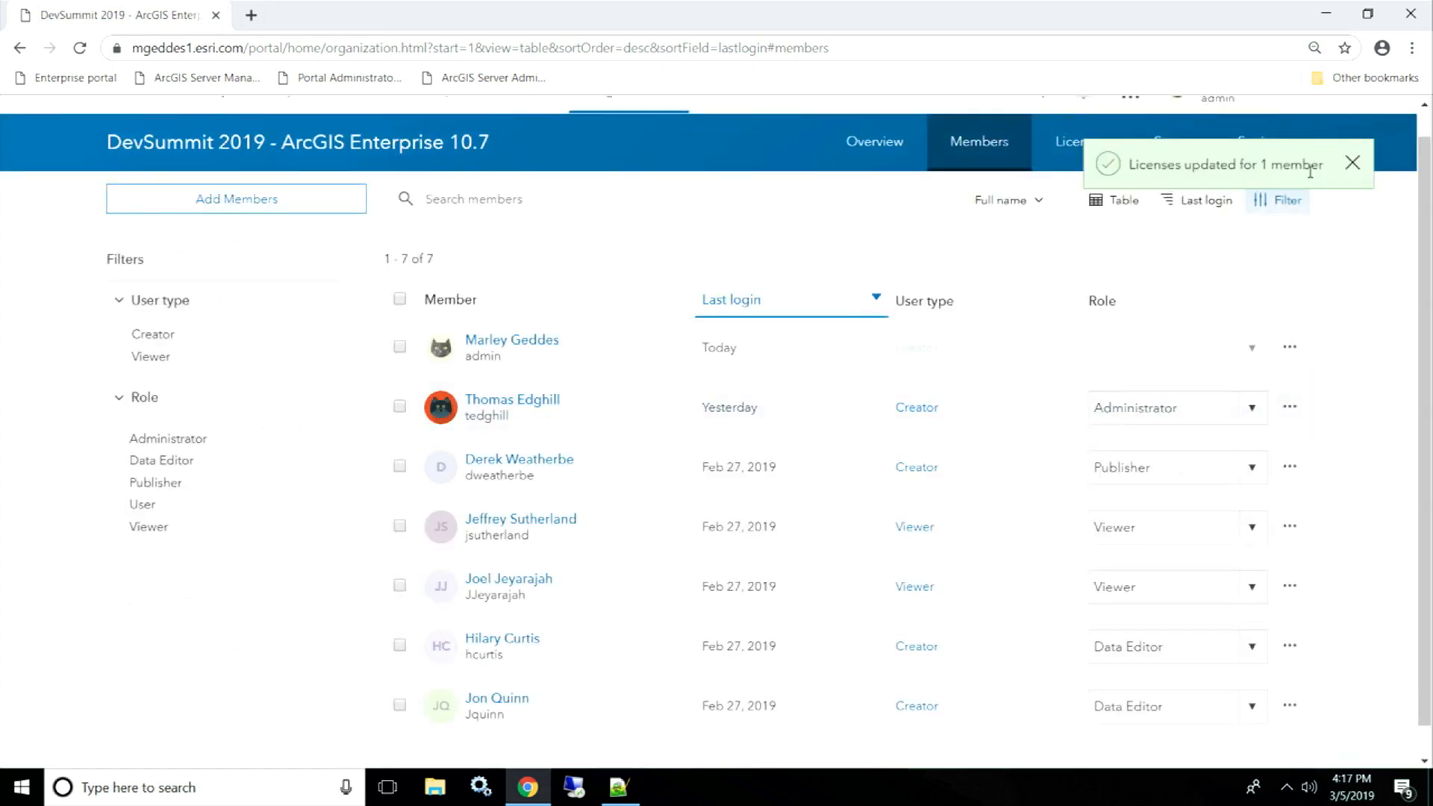
{"action": "left_click", "coordinate": [1353, 168]}
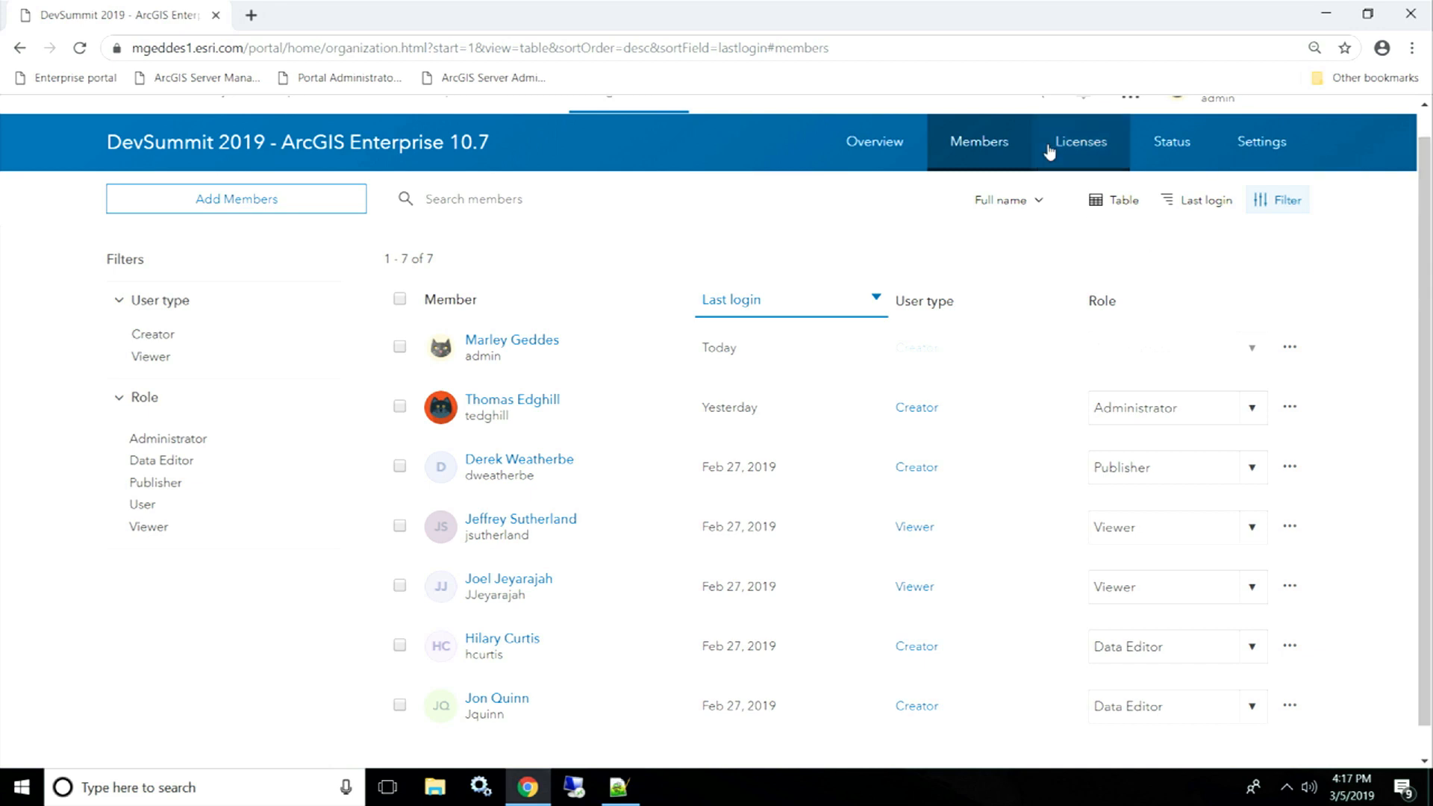
- Show the User types licence summary: Creator 5 of 5, Viewer 2 of 10 assigned
{"action": "left_click", "coordinate": [1077, 149]}
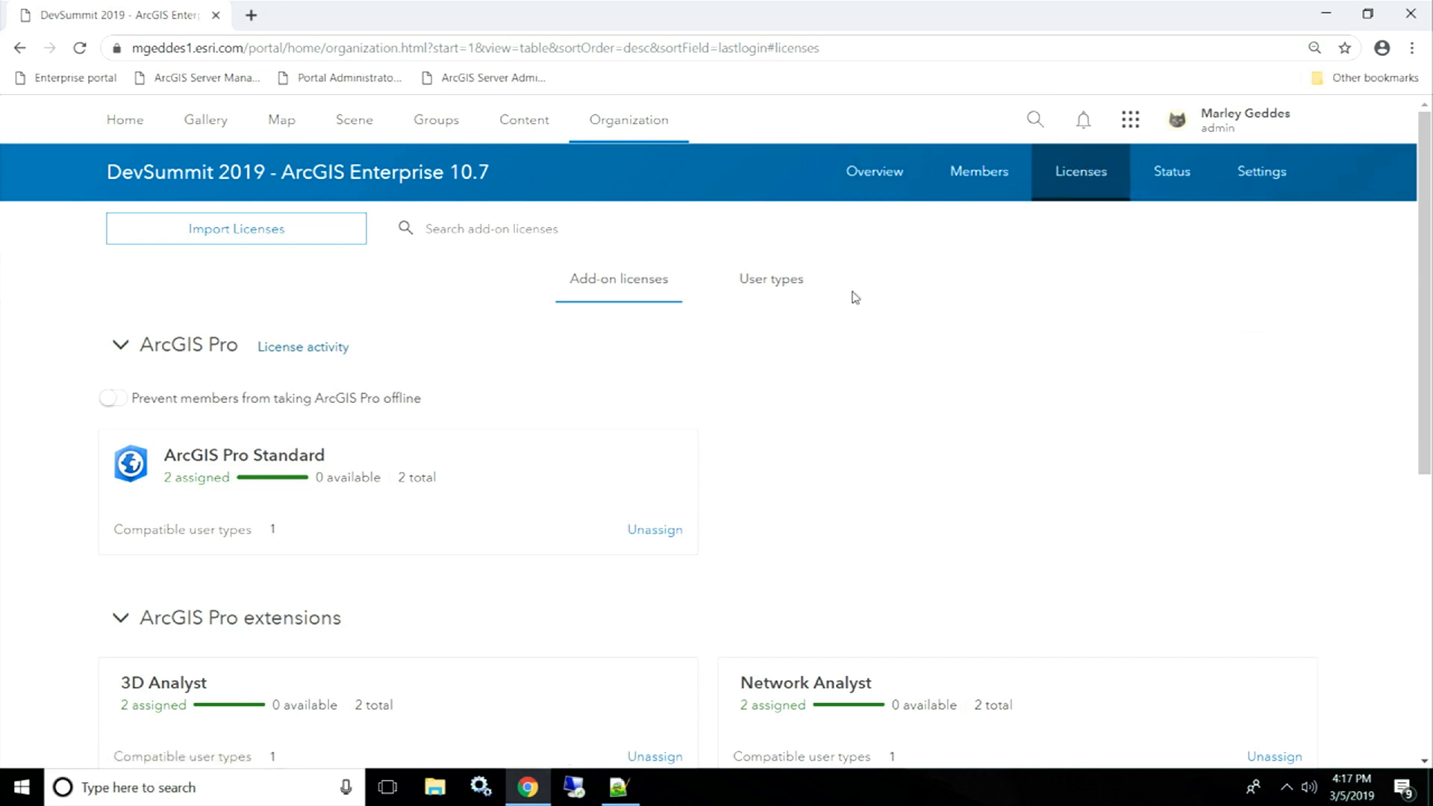
{"action": "left_click", "coordinate": [774, 288]}
{"action": "left_click", "coordinate": [209, 467]}
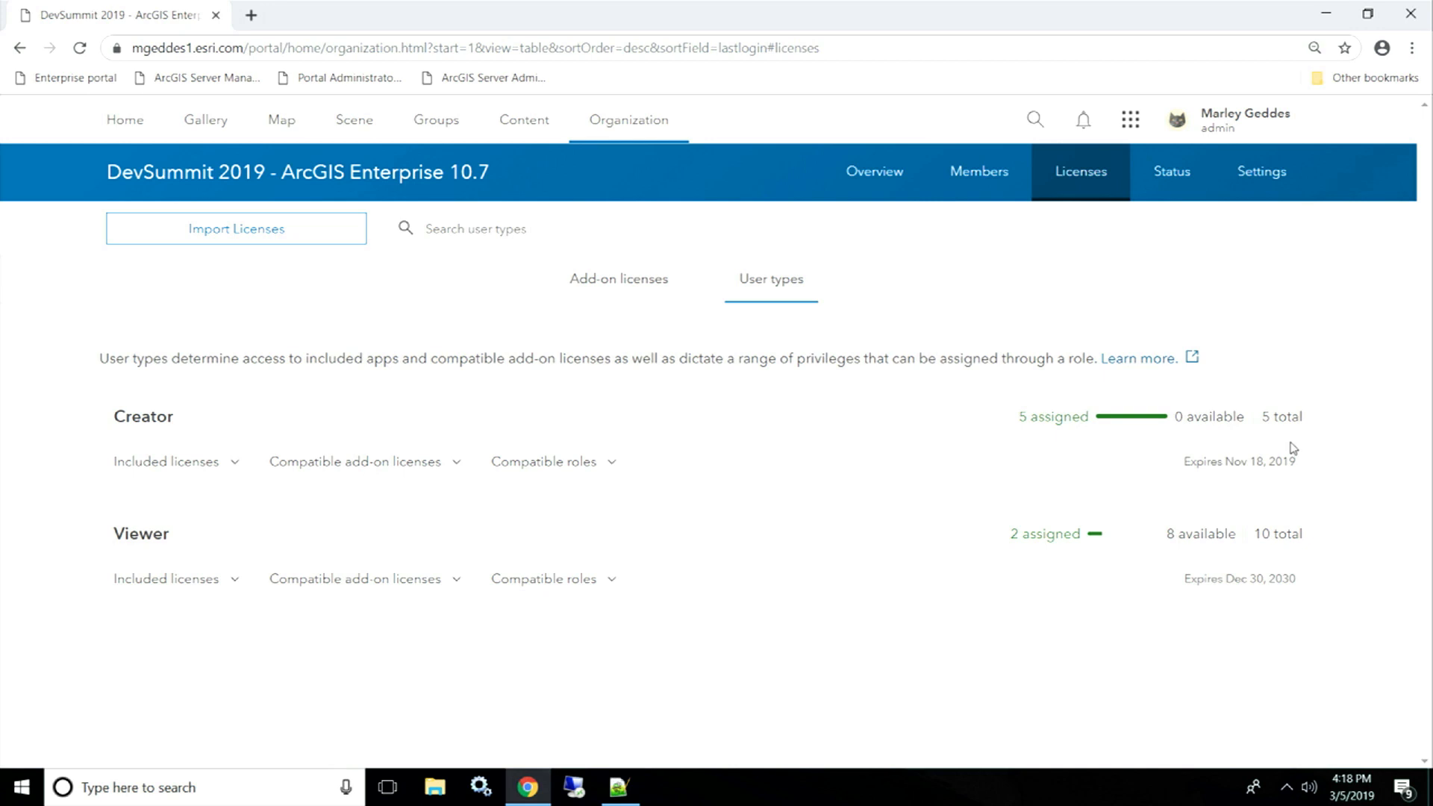
{"action": "left_click", "coordinate": [213, 463]}
{"action": "scroll", "coordinate": [83, 464], "scroll_direction": "down", "scroll_amount": 3}
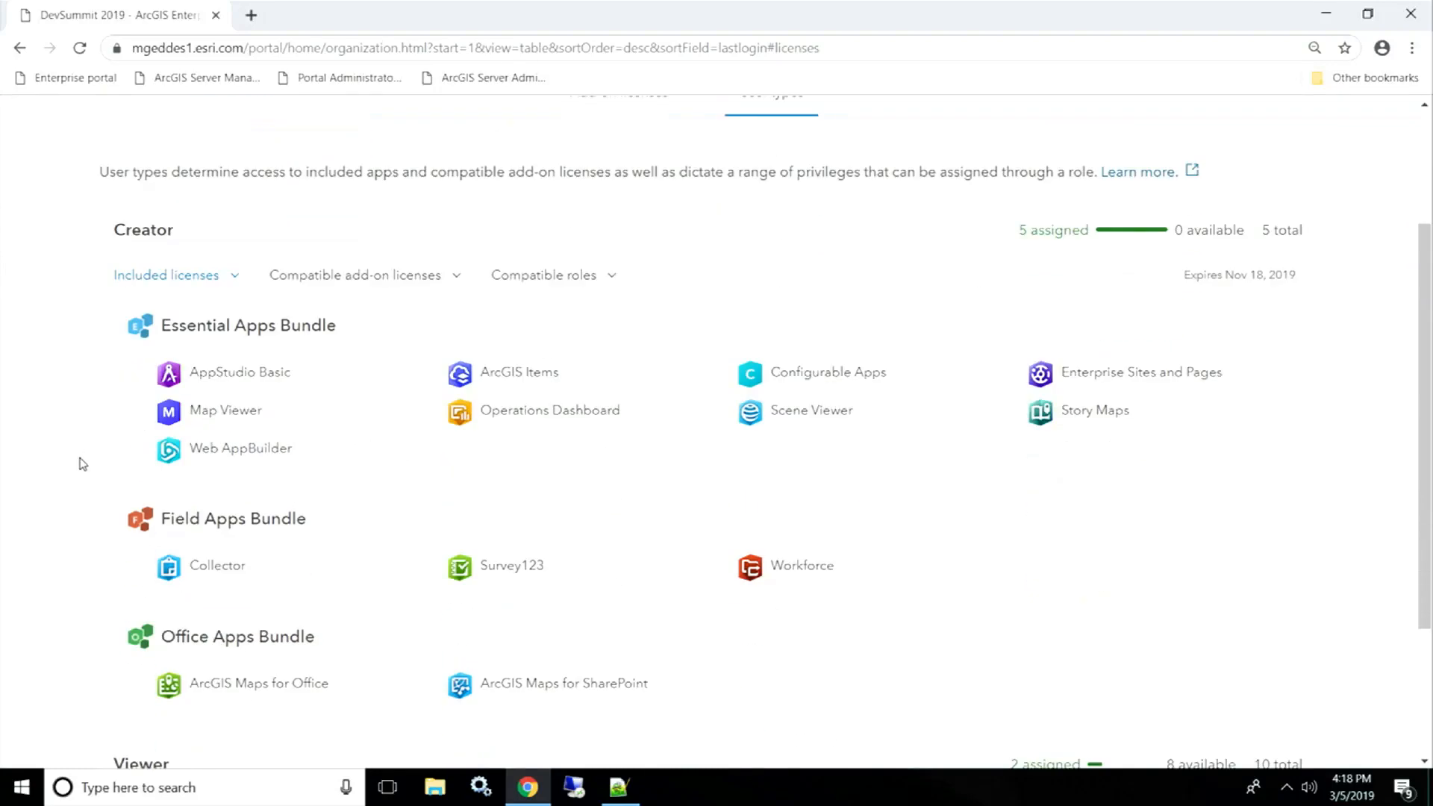
{"action": "scroll", "coordinate": [80, 433], "scroll_direction": "down", "scroll_amount": 1}
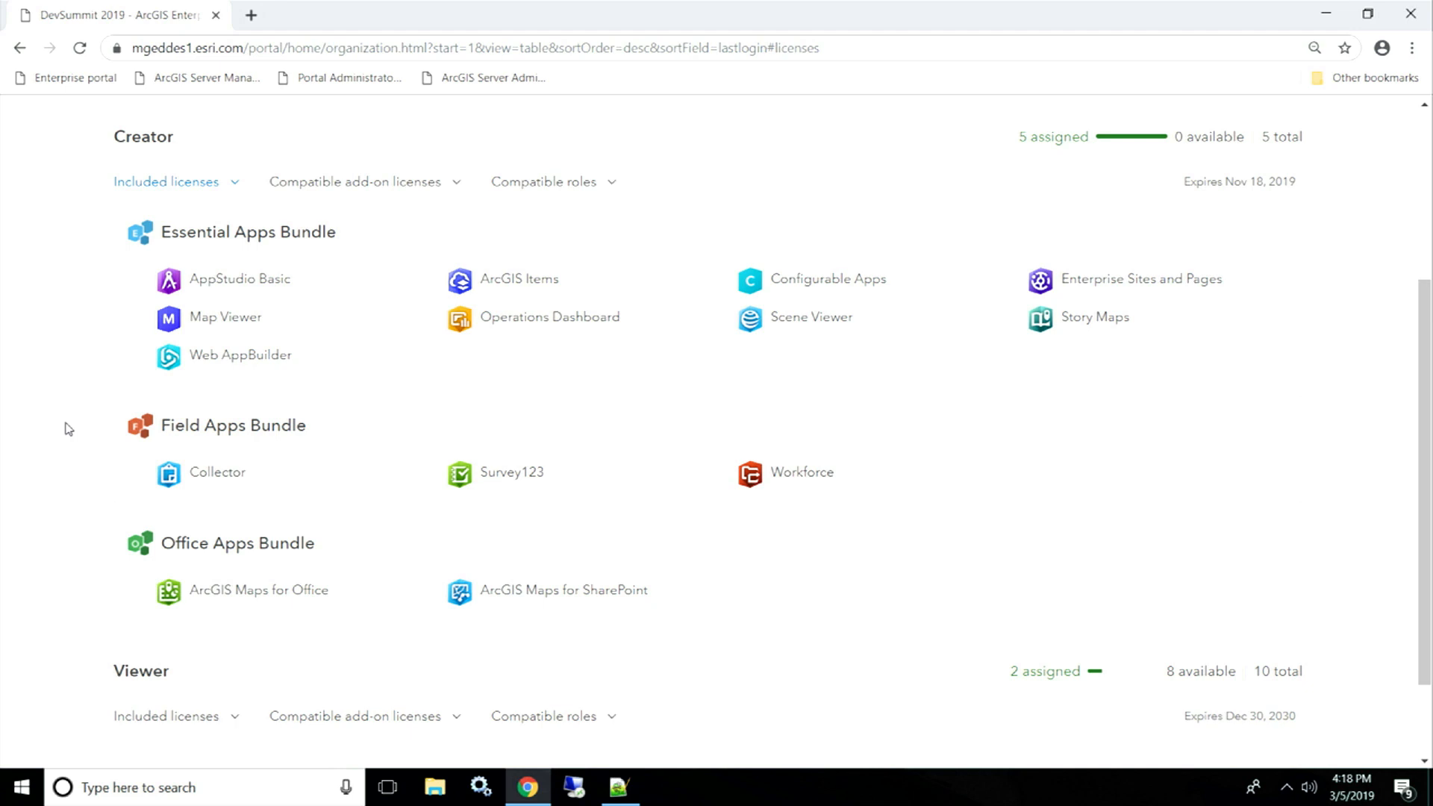
{"action": "left_click", "coordinate": [443, 183]}
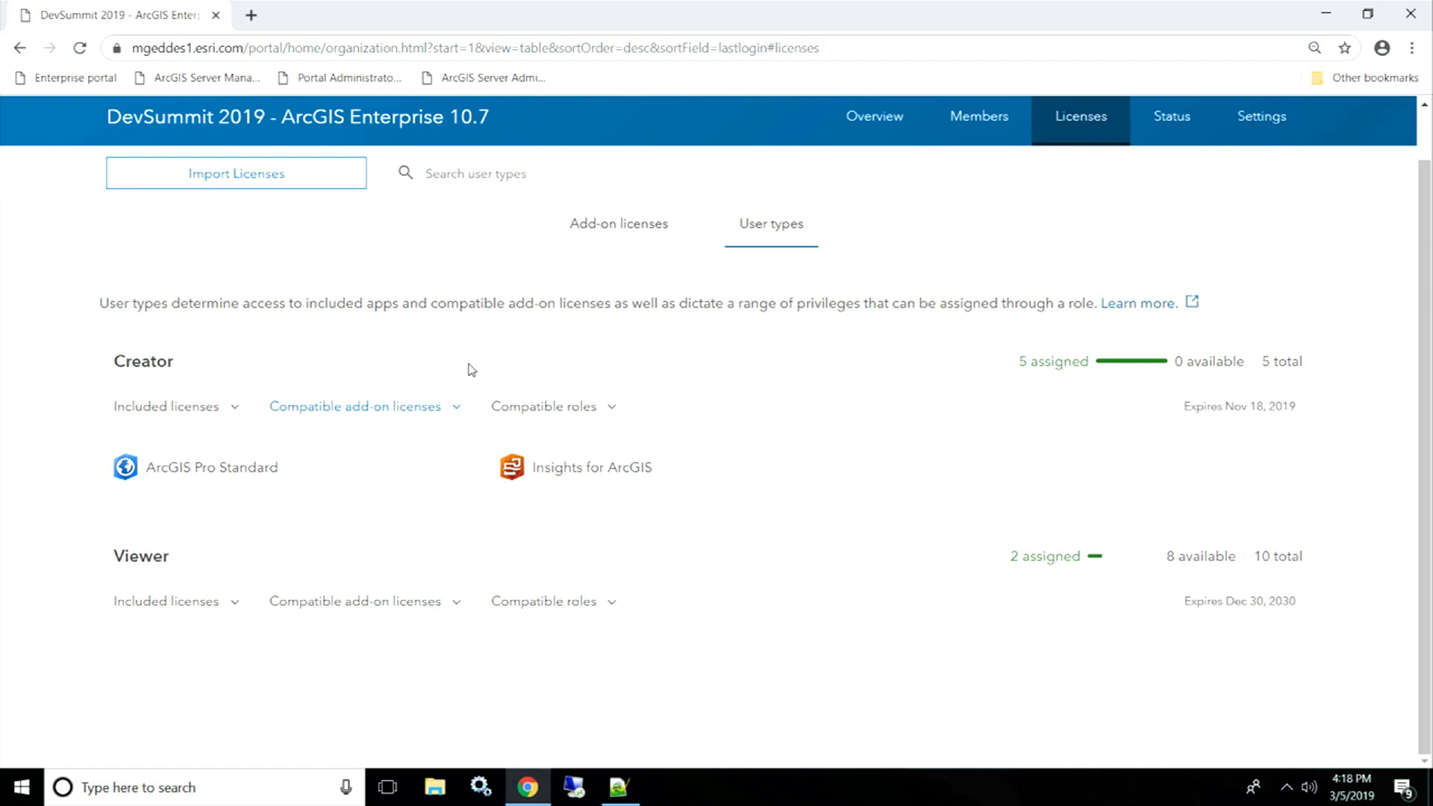
{"action": "left_click", "coordinate": [569, 407]}
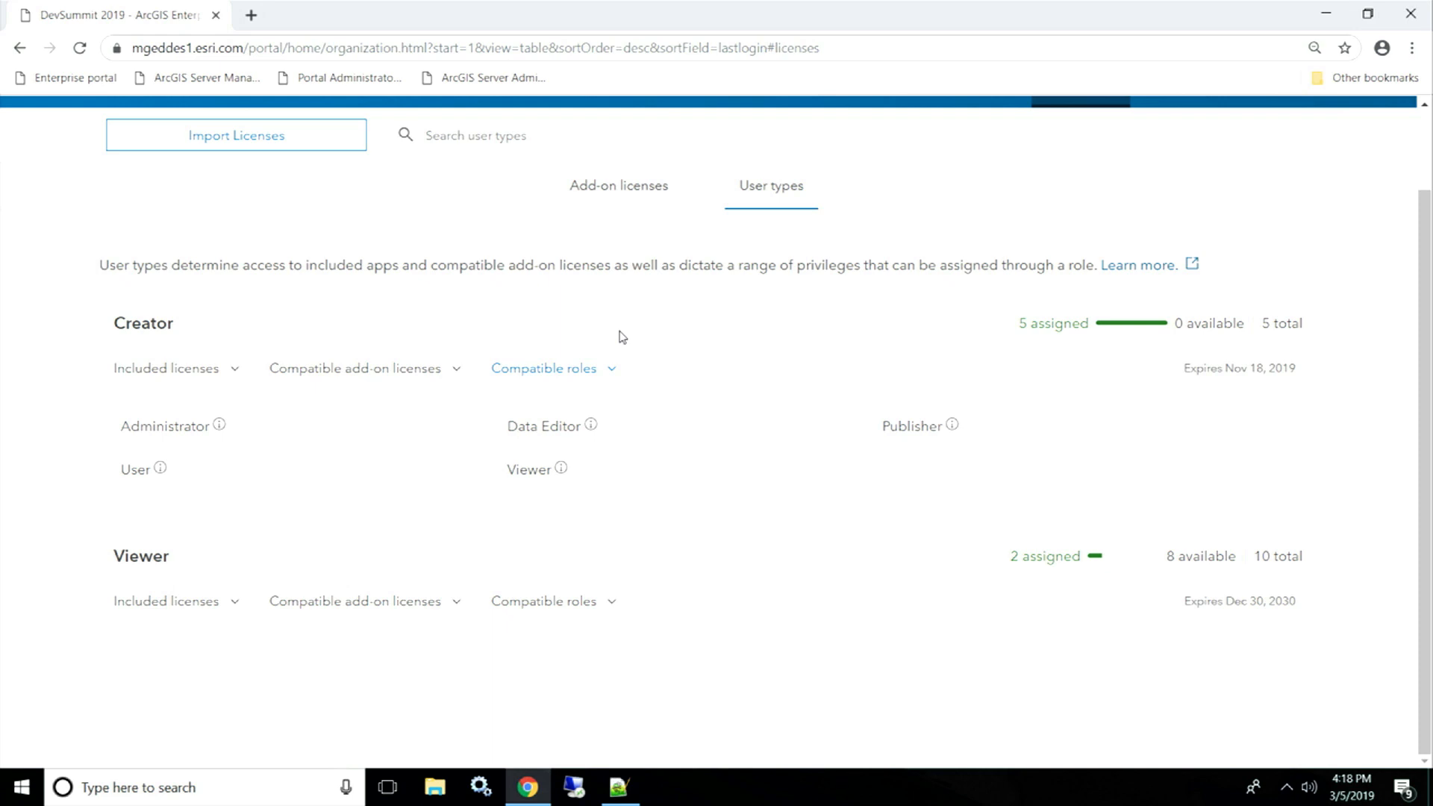
{"action": "left_click", "coordinate": [609, 370]}
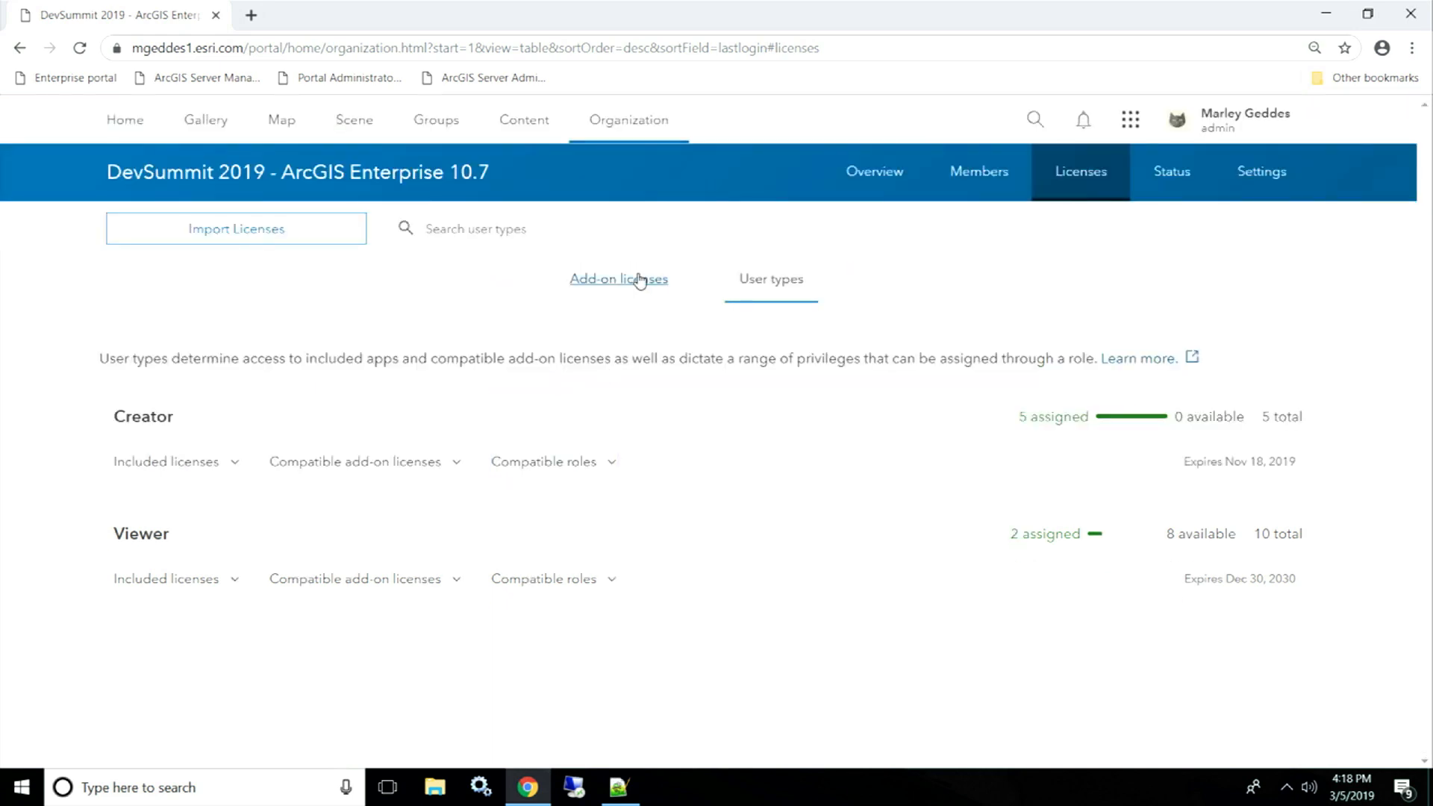
- Show Add-on licenses with ArcGIS Pro expanded, down to Insights for ArcGIS at 1 of 2
{"action": "left_click", "coordinate": [621, 282]}
{"action": "left_click", "coordinate": [797, 355]}
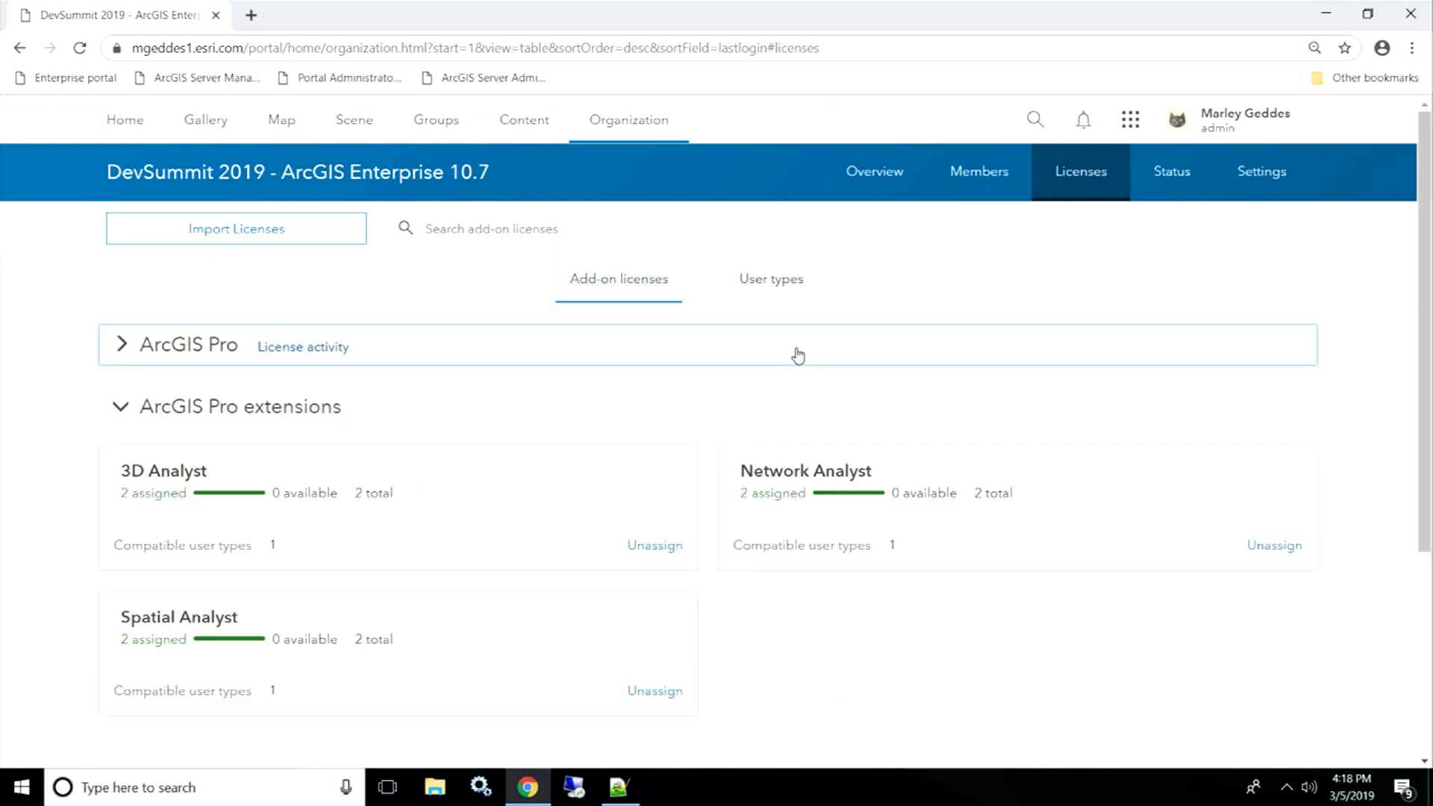
{"action": "left_click", "coordinate": [127, 345]}
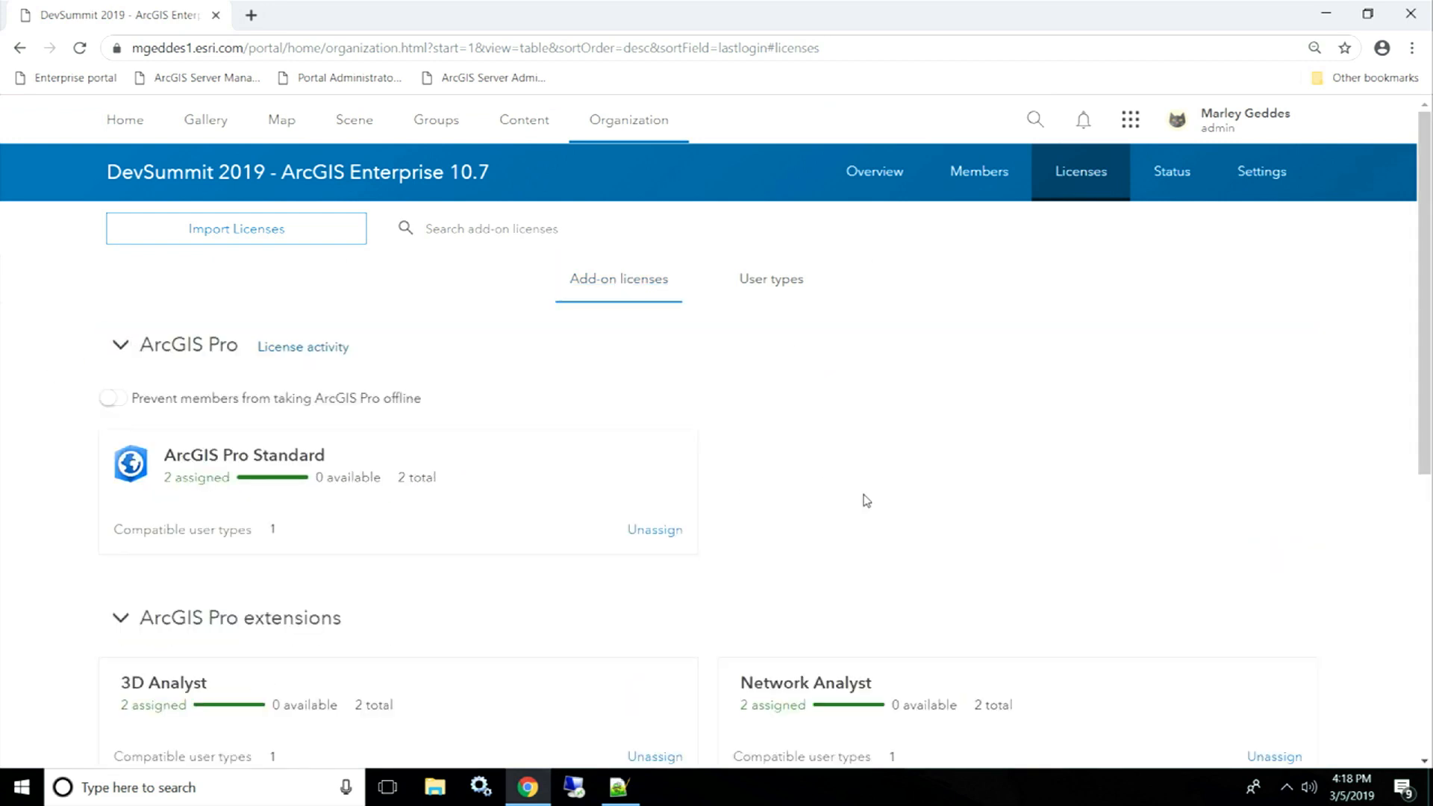
{"action": "scroll", "coordinate": [1021, 493], "scroll_direction": "down", "scroll_amount": 2}
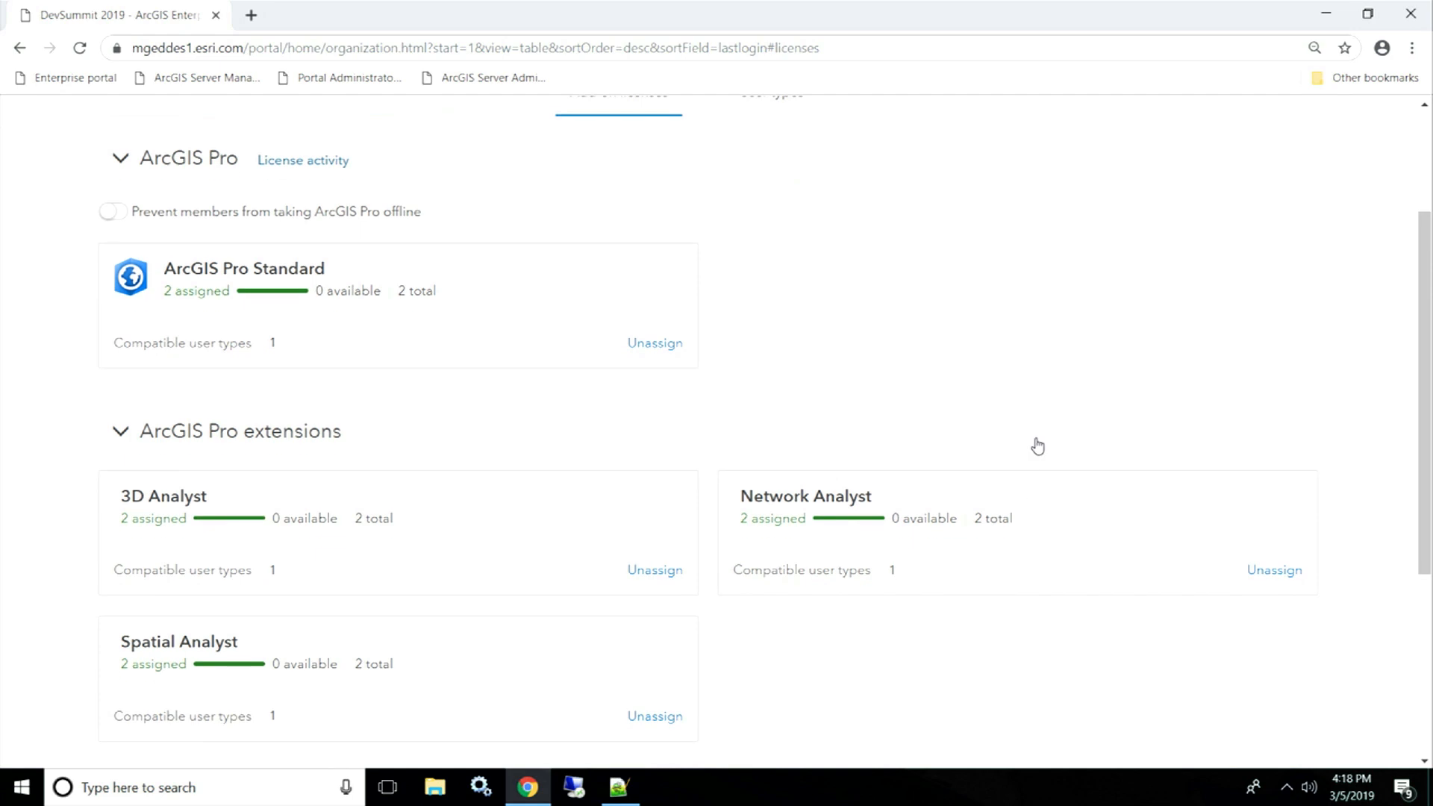
{"action": "scroll", "coordinate": [1038, 447], "scroll_direction": "down", "scroll_amount": 3}
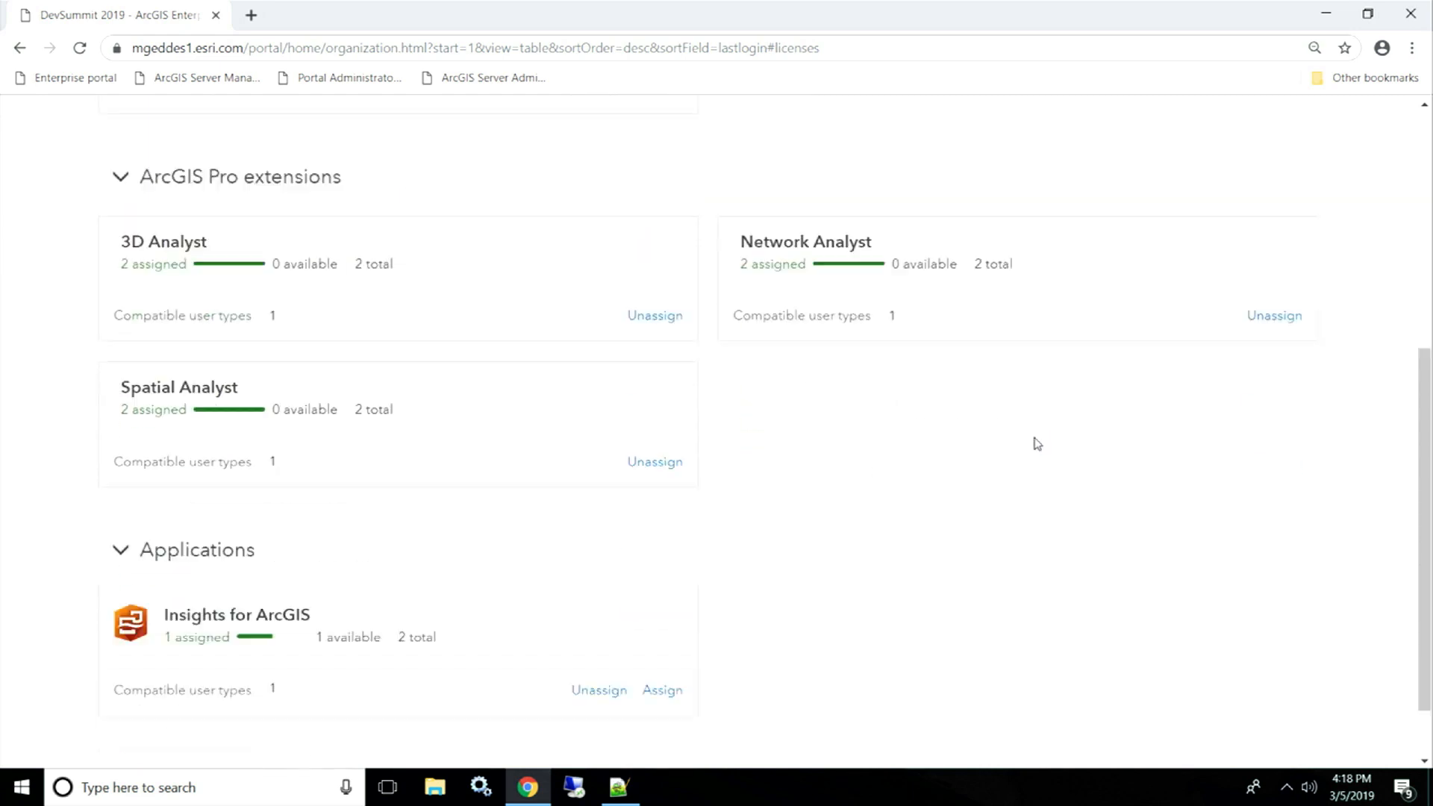
{"action": "scroll", "coordinate": [1037, 444], "scroll_direction": "down", "scroll_amount": 1}
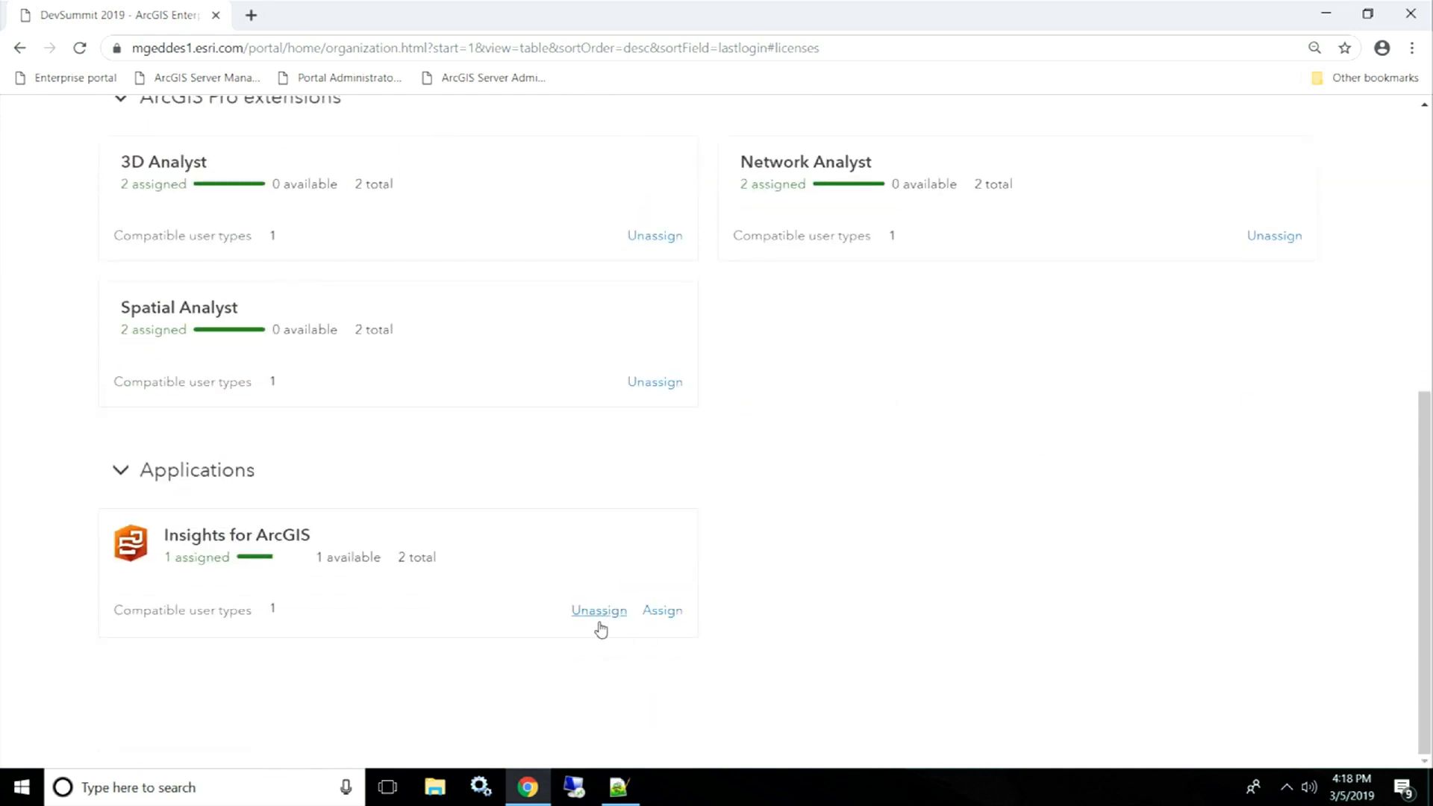
- Assign the last Insights for ArcGIS licence to the upgraded Creator member, leaving 2 of 2 assigned
{"action": "left_click", "coordinate": [665, 616]}
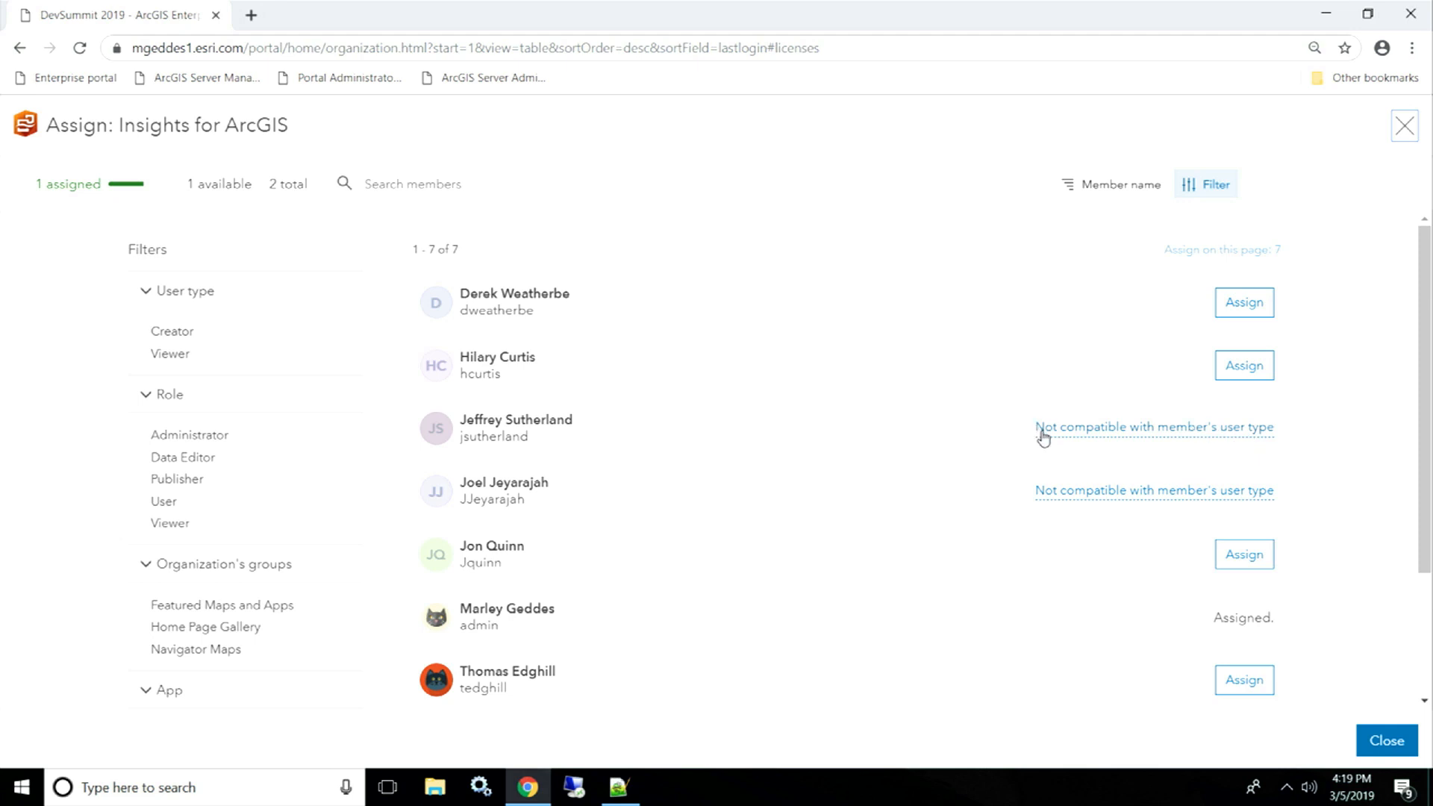
{"action": "left_click", "coordinate": [1253, 688]}
{"action": "left_click", "coordinate": [1385, 742]}
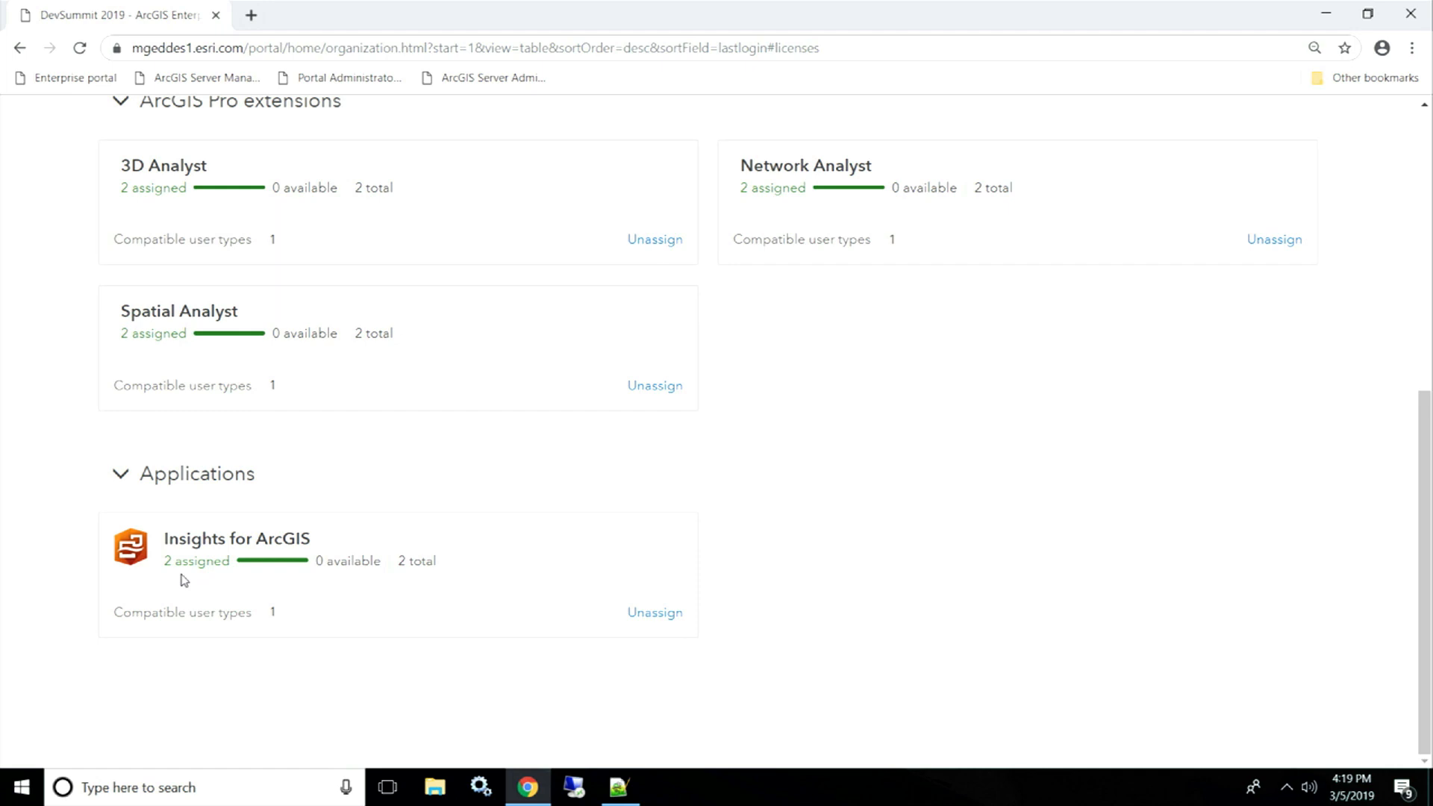
- Leave the licences page and advance the slideshow to the 'Administrator role overview' slide
{"action": "scroll", "coordinate": [971, 655], "scroll_direction": "up", "scroll_amount": 2}
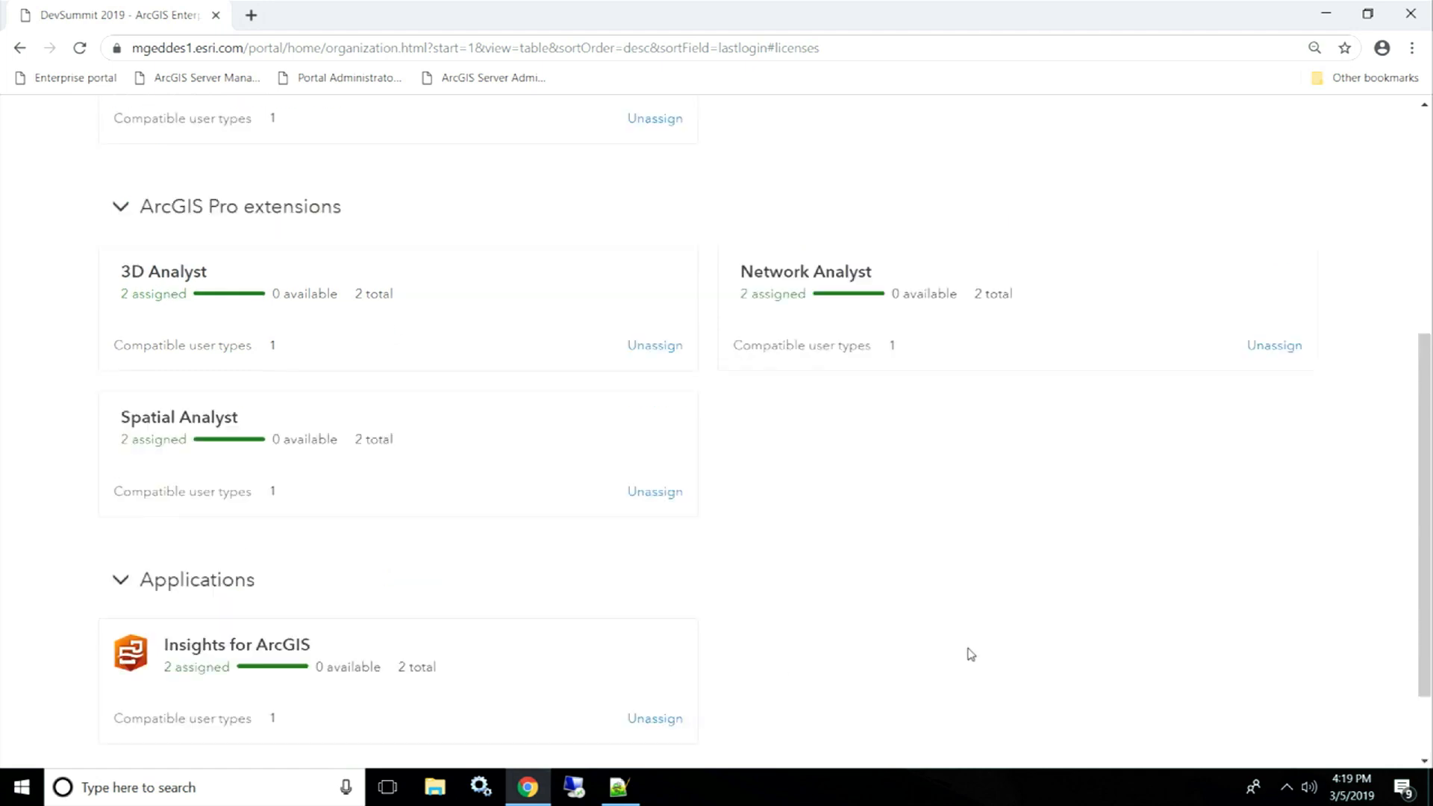
{"action": "scroll", "coordinate": [970, 654], "scroll_direction": "up", "scroll_amount": 5}
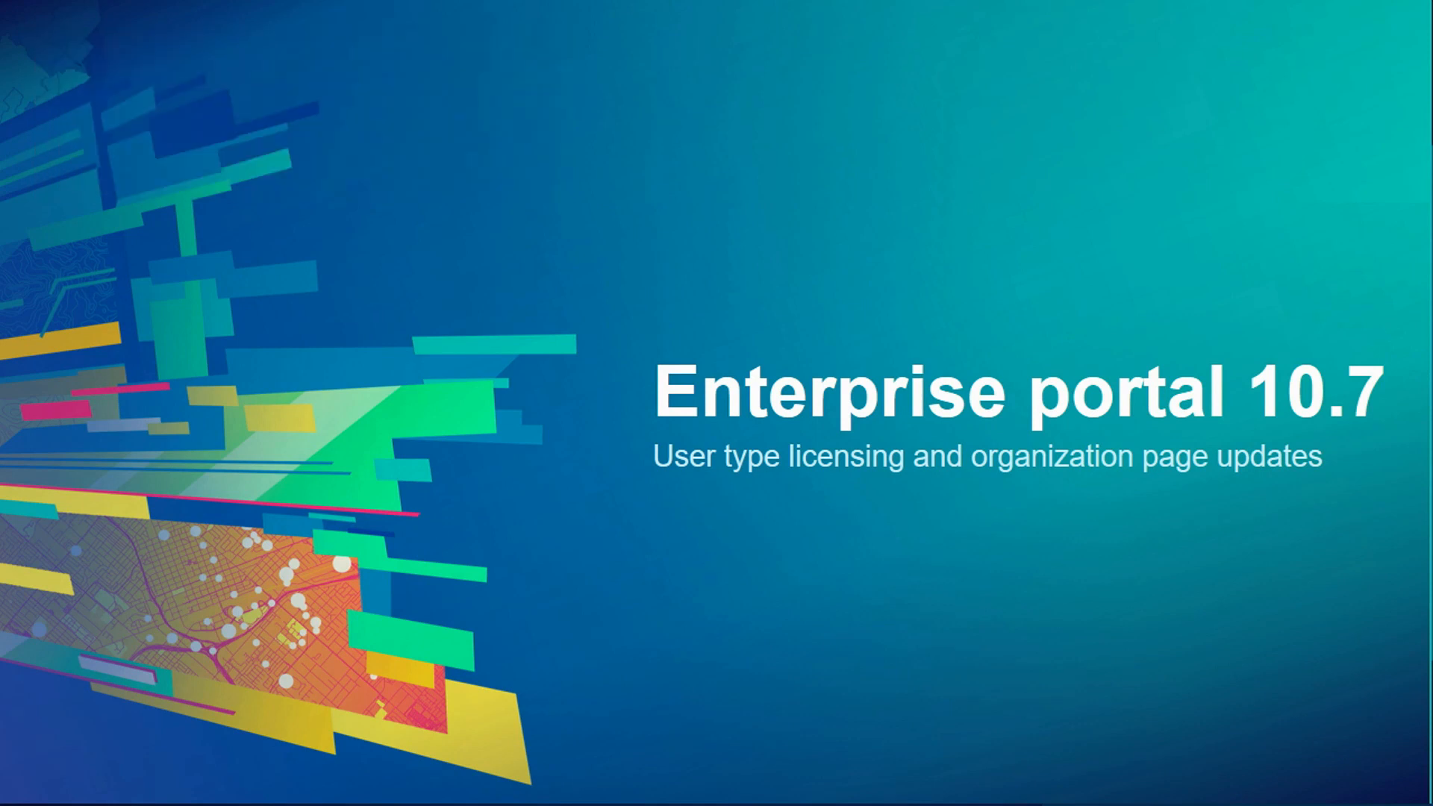
{"action": "left_click", "coordinate": [772, 343]}
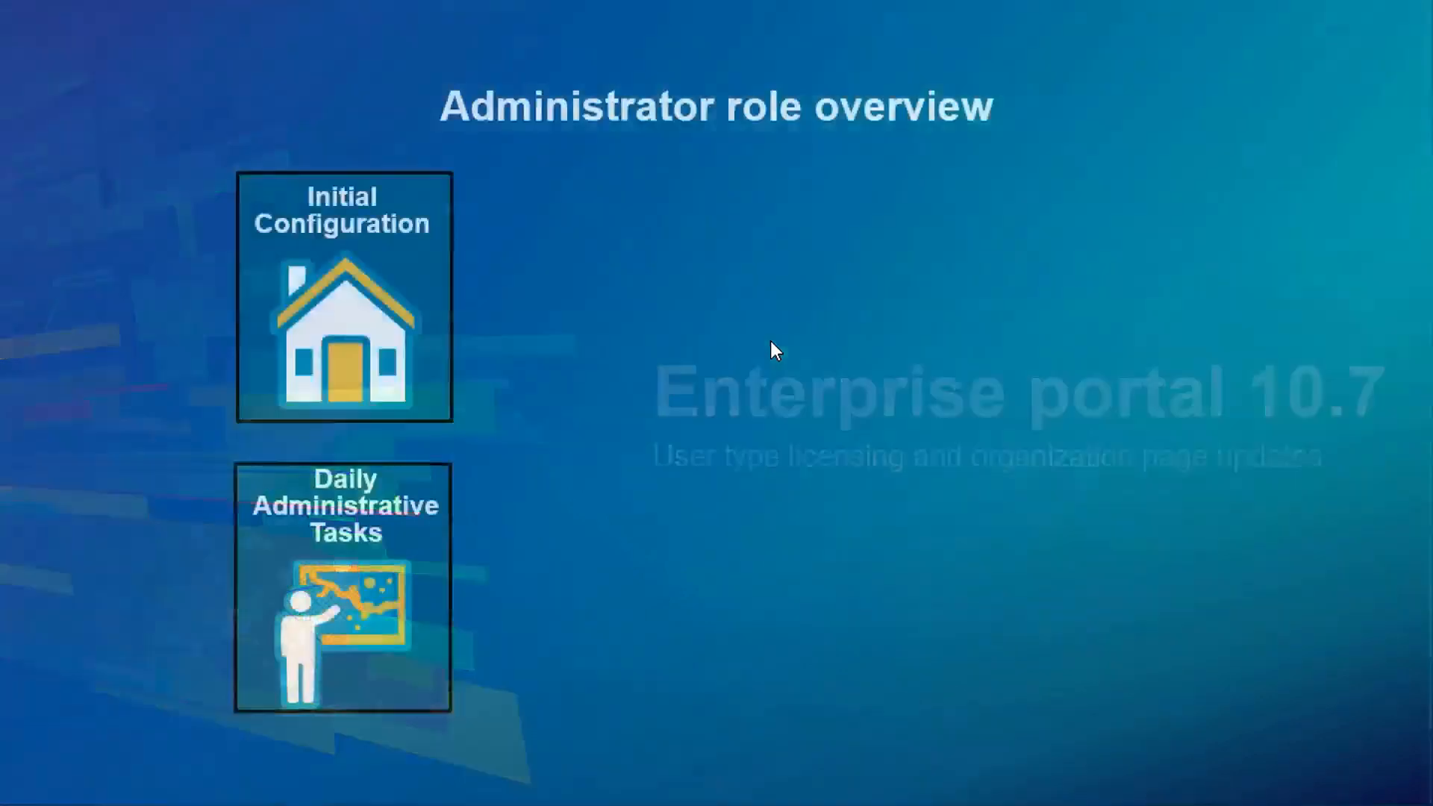
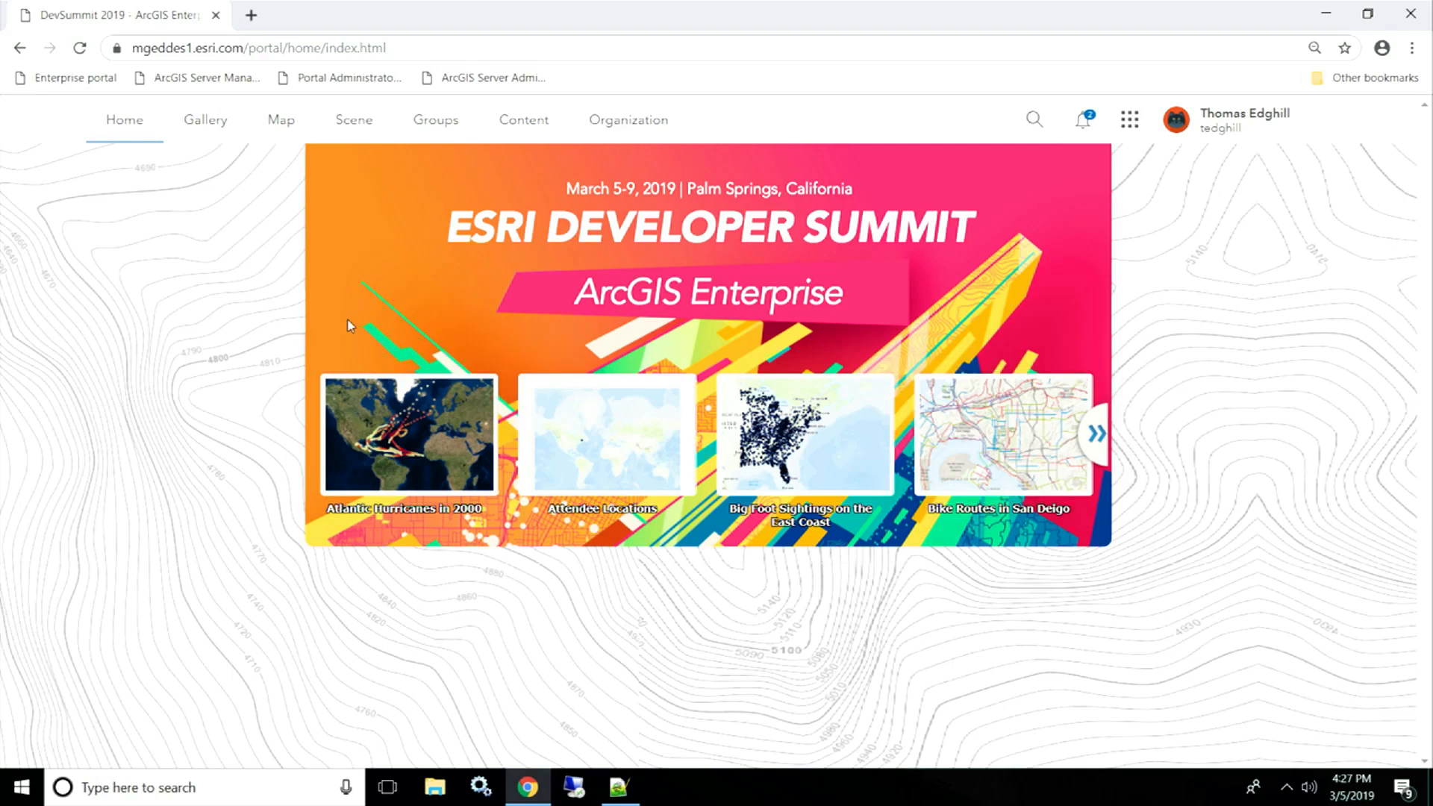
- Review the organization's Home Page settings: background image, custom banner design and featured gallery content
{"action": "left_click", "coordinate": [625, 130]}
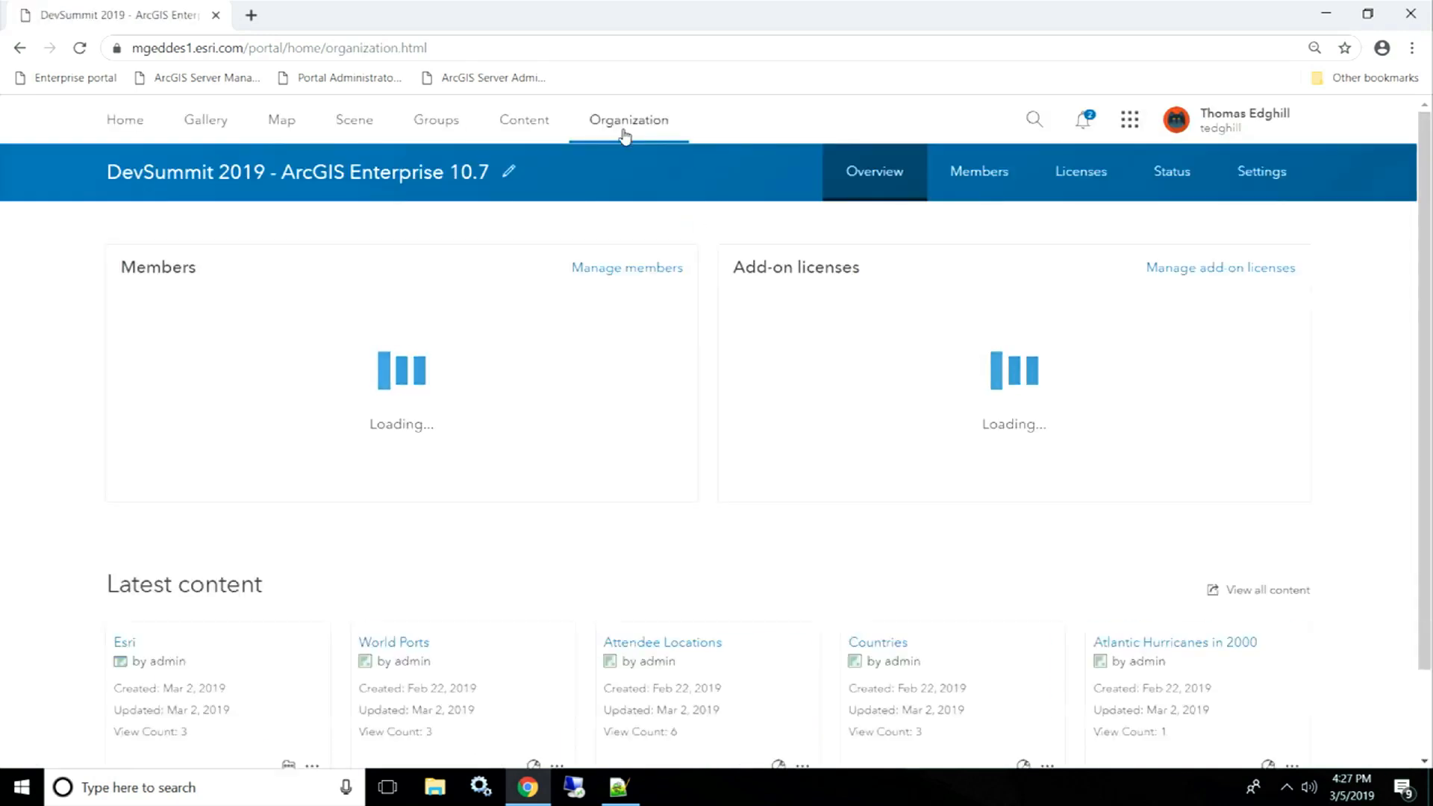
{"action": "left_click", "coordinate": [1232, 170]}
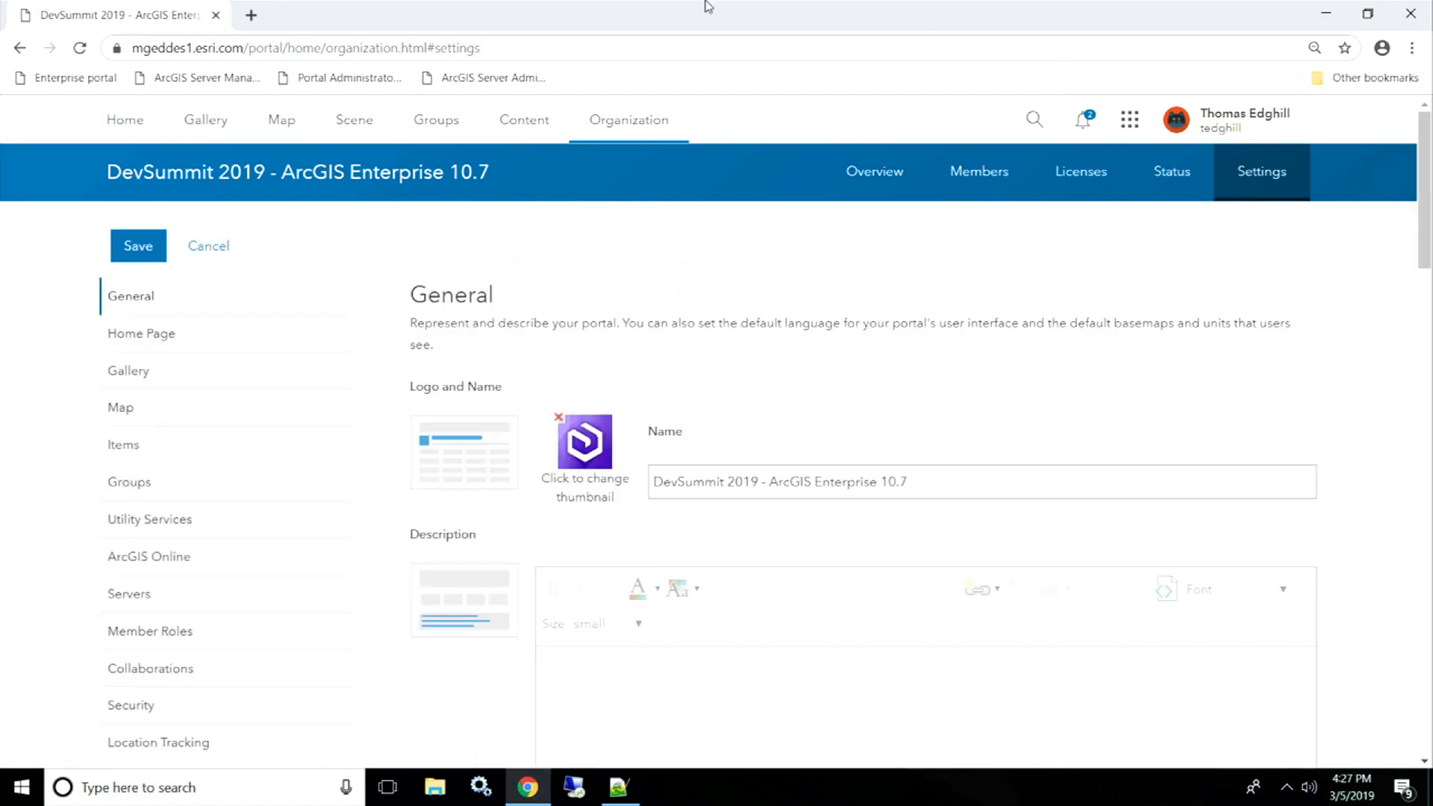
{"action": "left_click", "coordinate": [321, 333]}
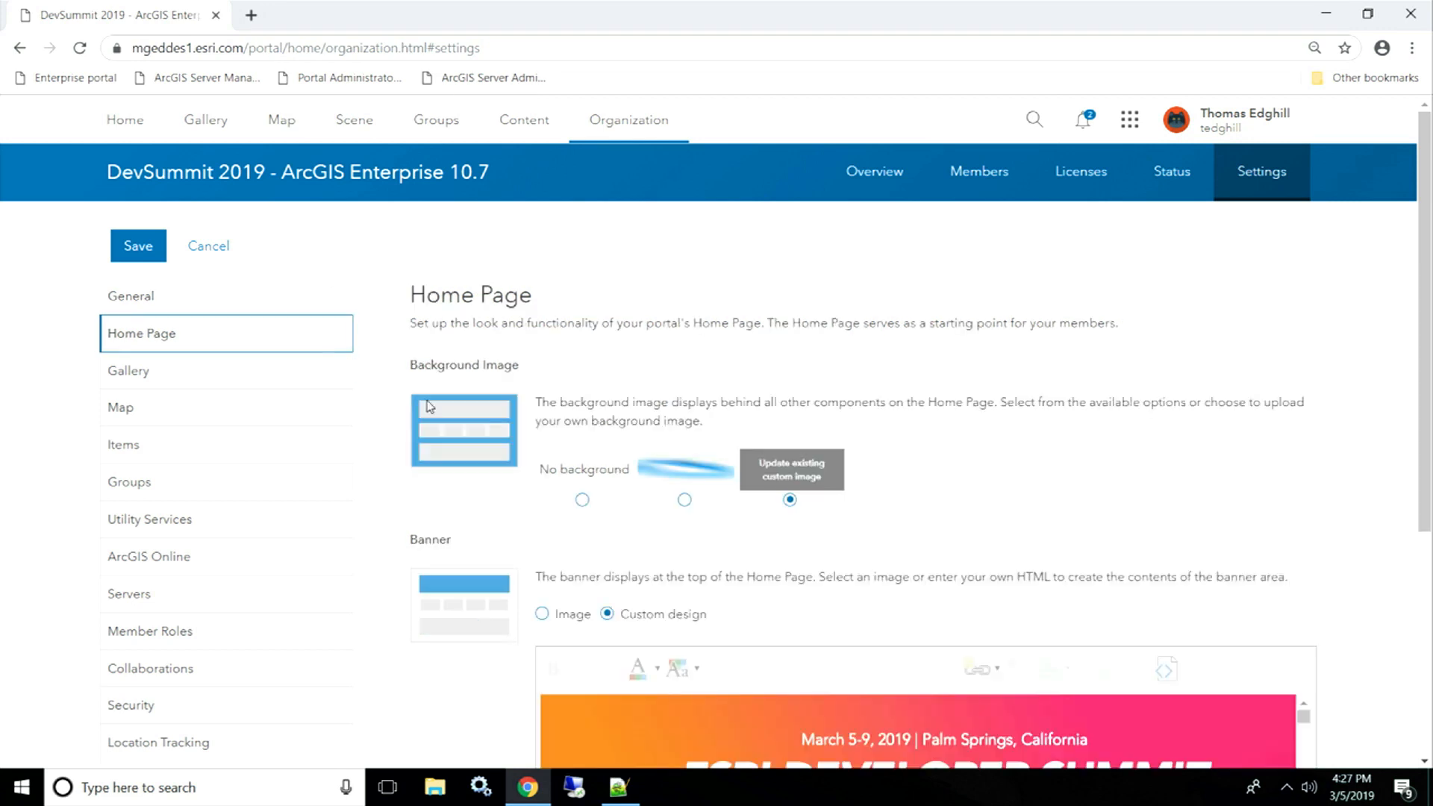
{"action": "scroll", "coordinate": [629, 414], "scroll_direction": "down", "scroll_amount": 1}
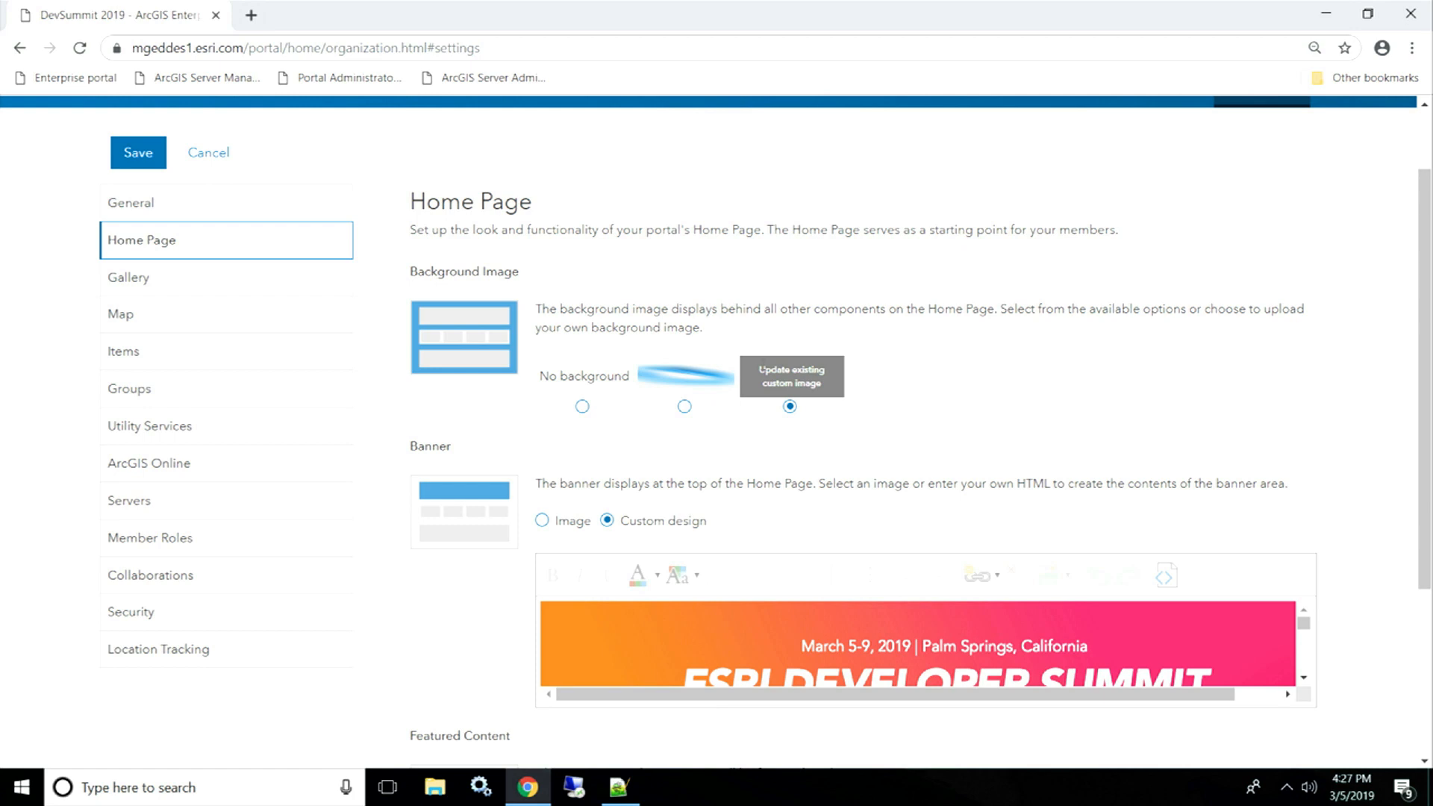
{"action": "scroll", "coordinate": [732, 351], "scroll_direction": "down", "scroll_amount": 2}
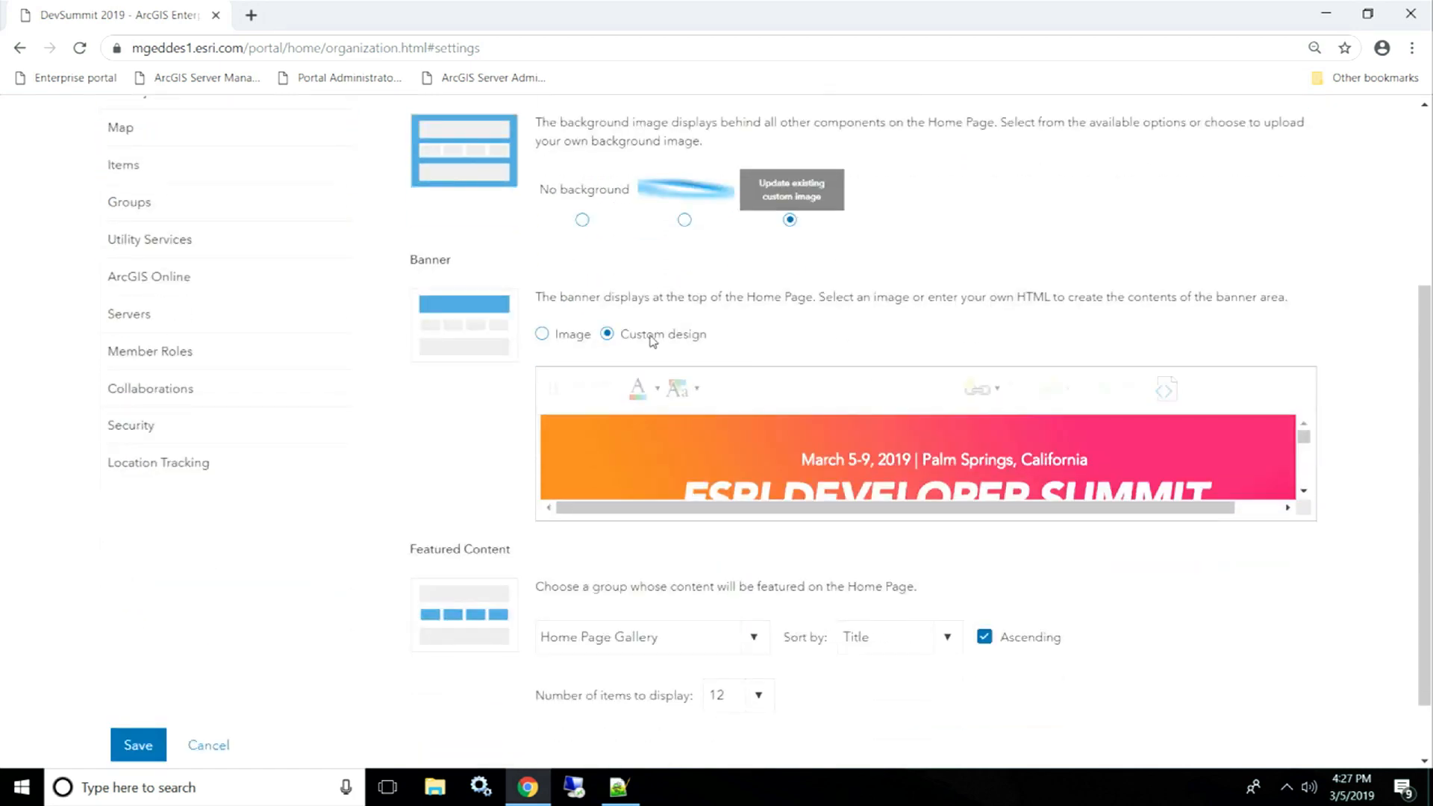
{"action": "scroll", "coordinate": [764, 353], "scroll_direction": "down", "scroll_amount": 1}
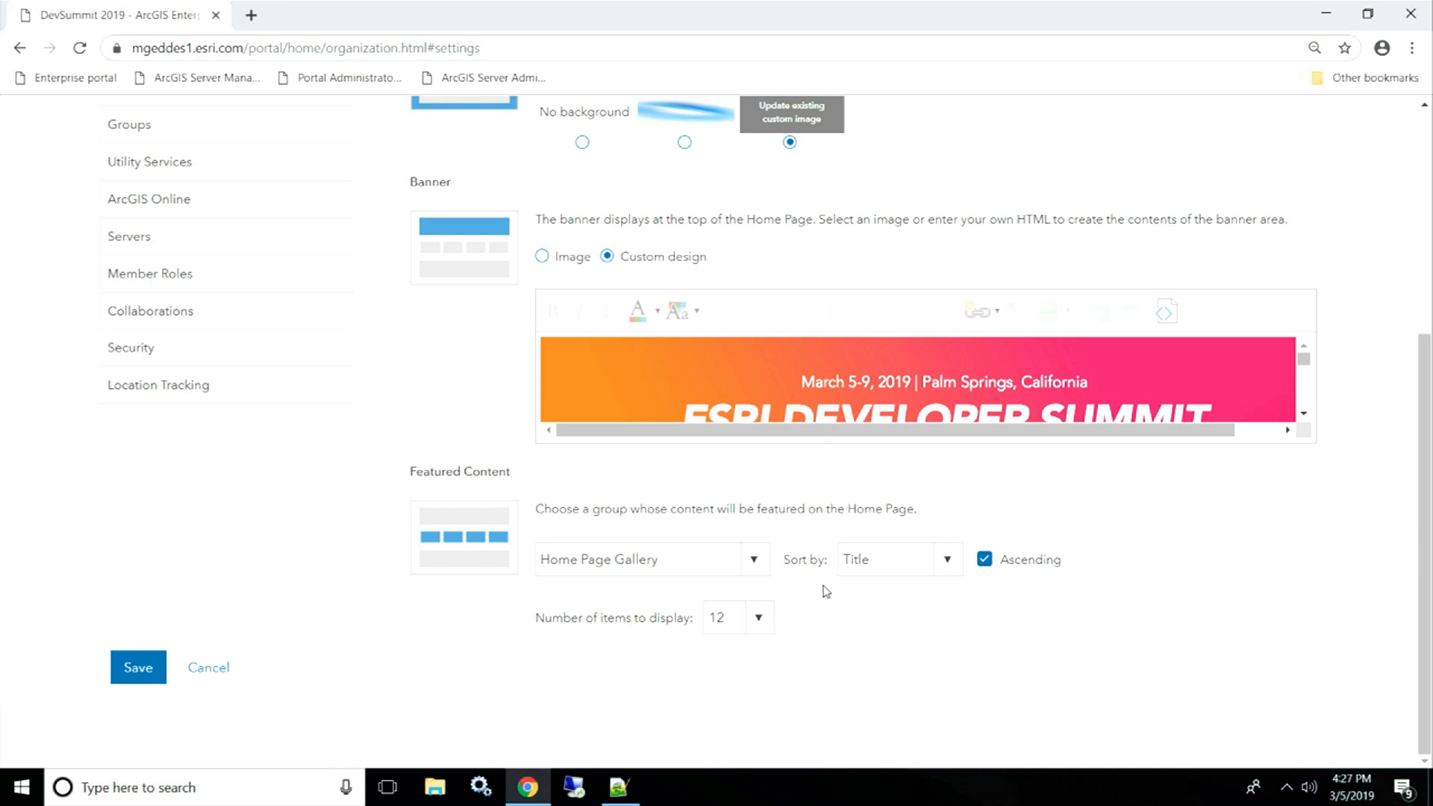
{"action": "scroll", "coordinate": [806, 548], "scroll_direction": "up", "scroll_amount": 5}
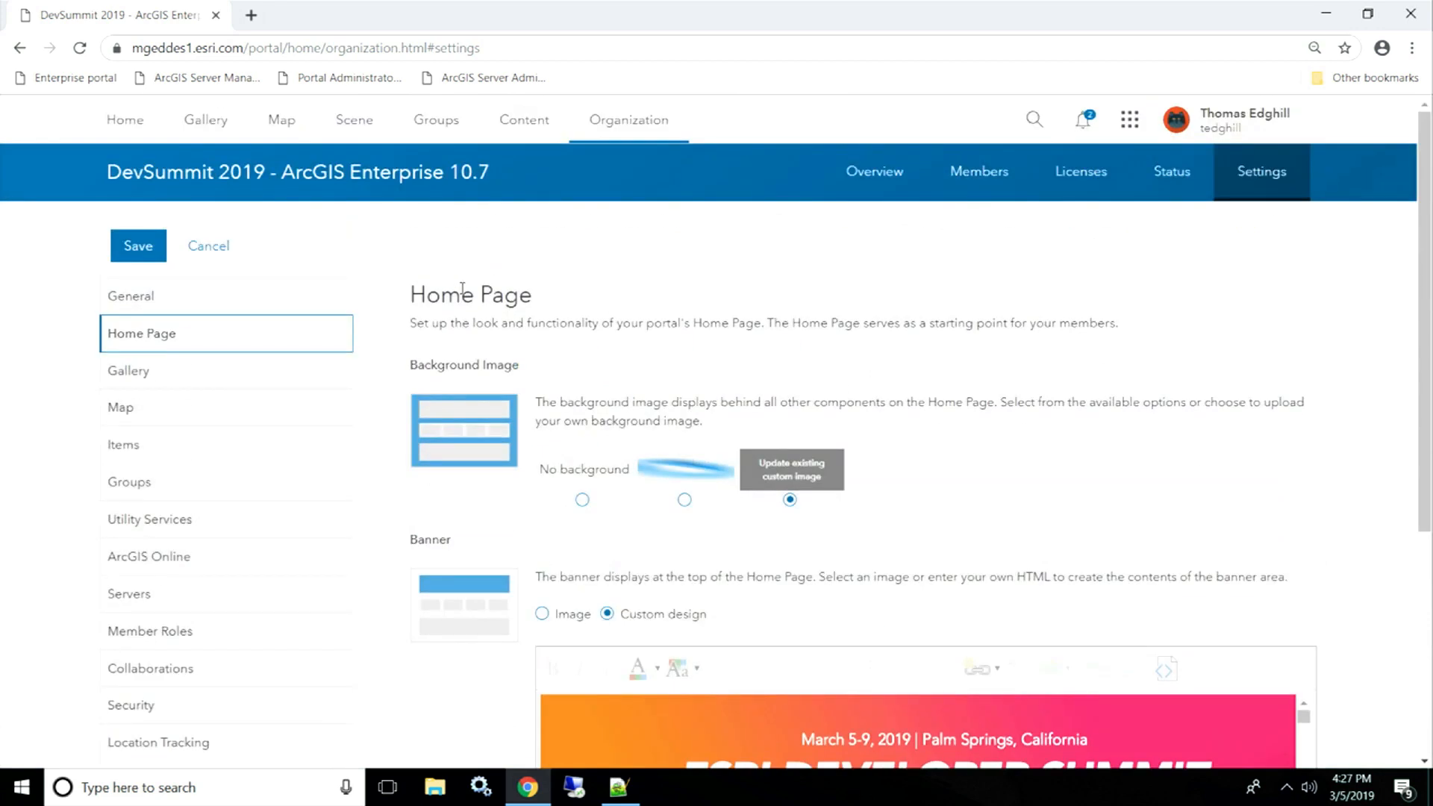
- Place the cursor in the empty Description editor under General settings for DevSummit 2019 - ArcGIS Enterprise 10.7
{"action": "left_click", "coordinate": [249, 298]}
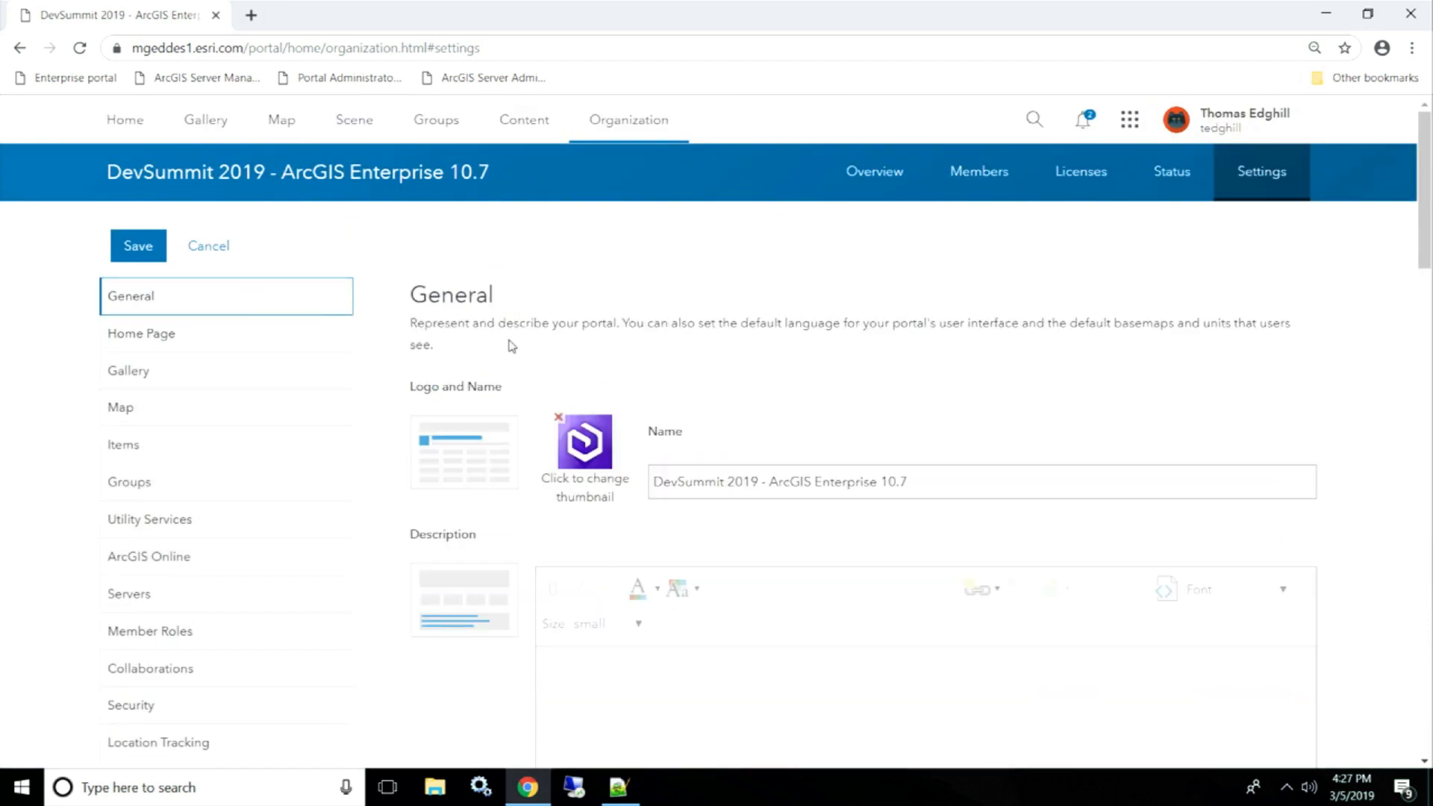
{"action": "scroll", "coordinate": [797, 343], "scroll_direction": "down", "scroll_amount": 1}
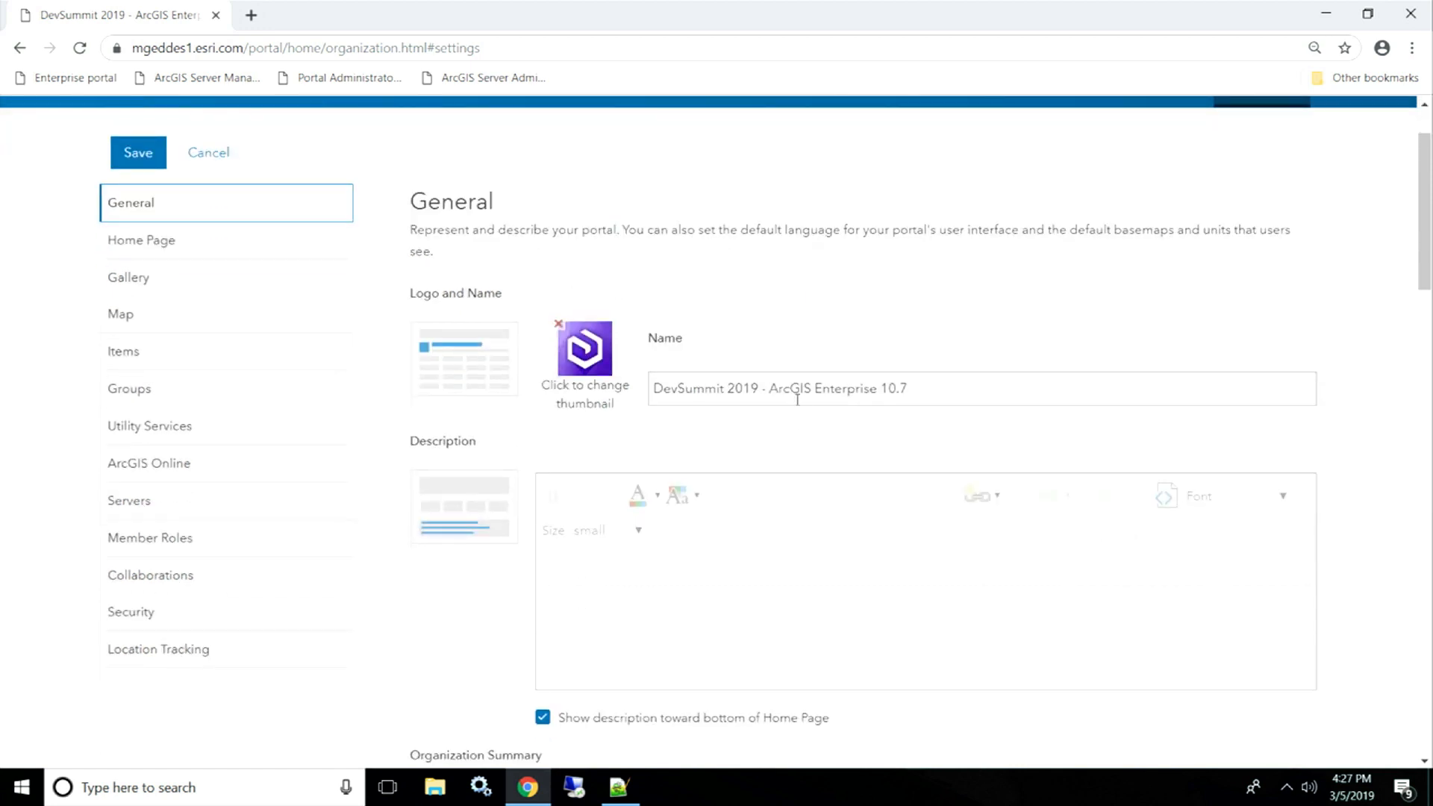
{"action": "left_click", "coordinate": [756, 639]}
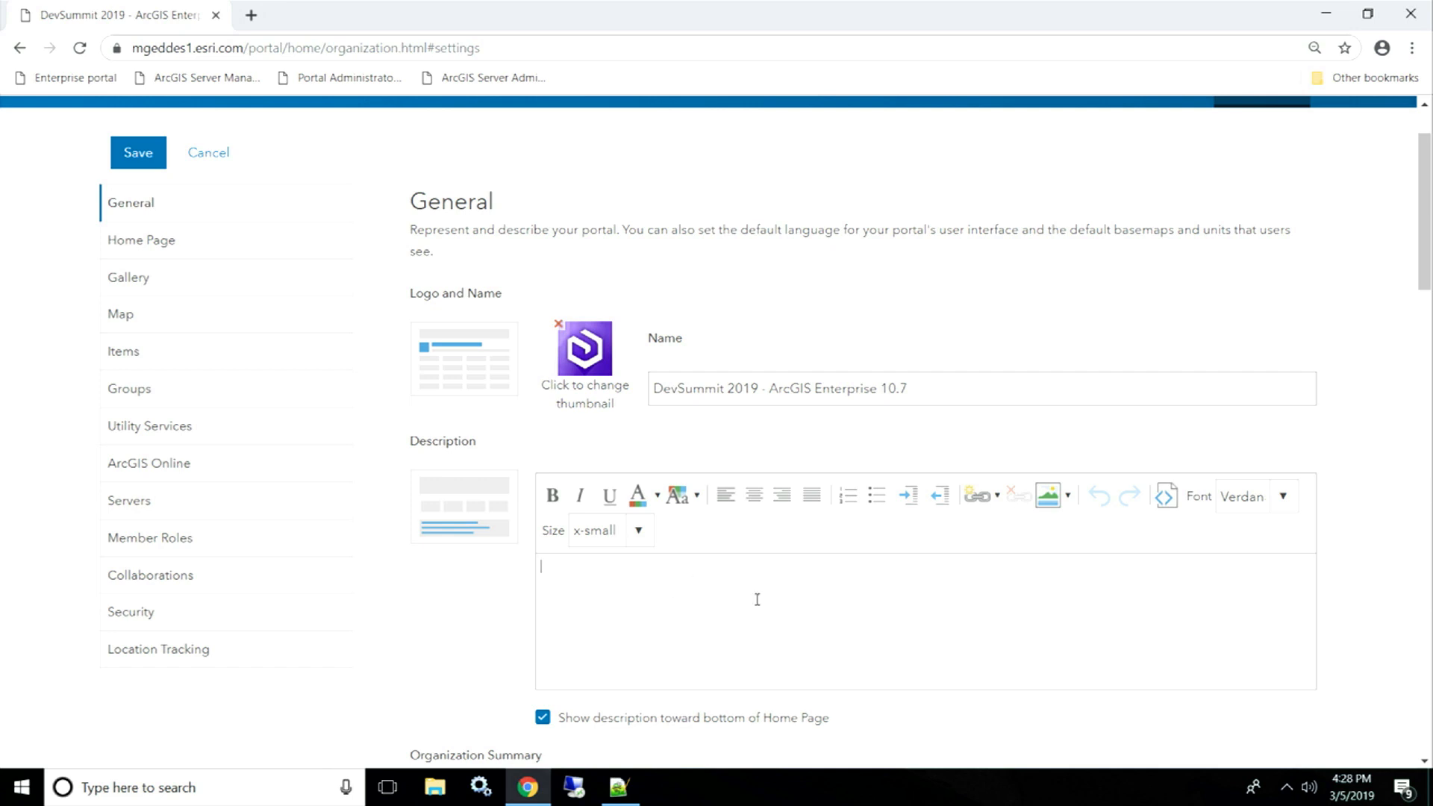
- Copy the prepared HTML markup from description.txt in Notepad++ and return to the portal settings
{"action": "left_click", "coordinate": [615, 790]}
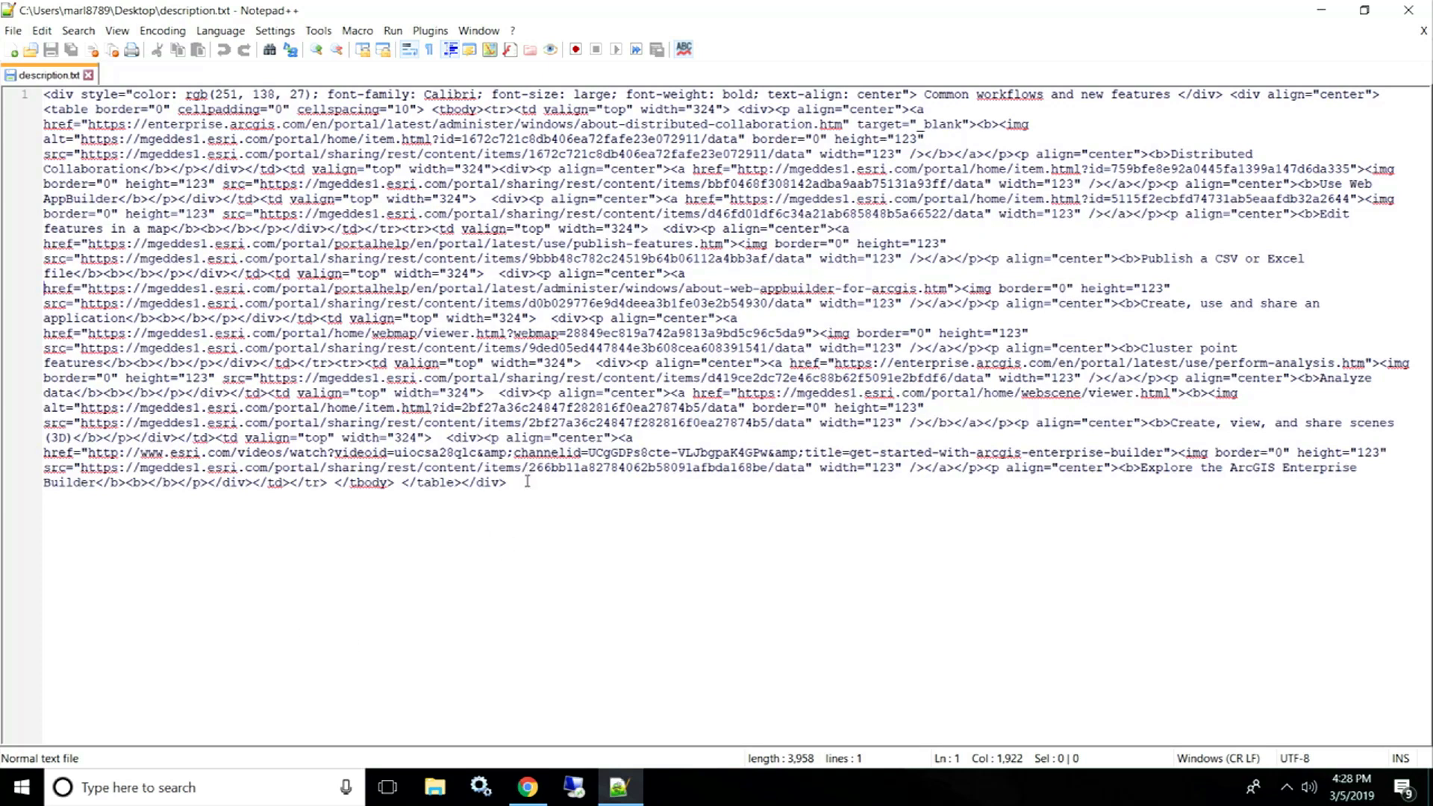
{"action": "left_click_drag", "start_coordinate": [507, 483], "coordinate": [43, 95]}
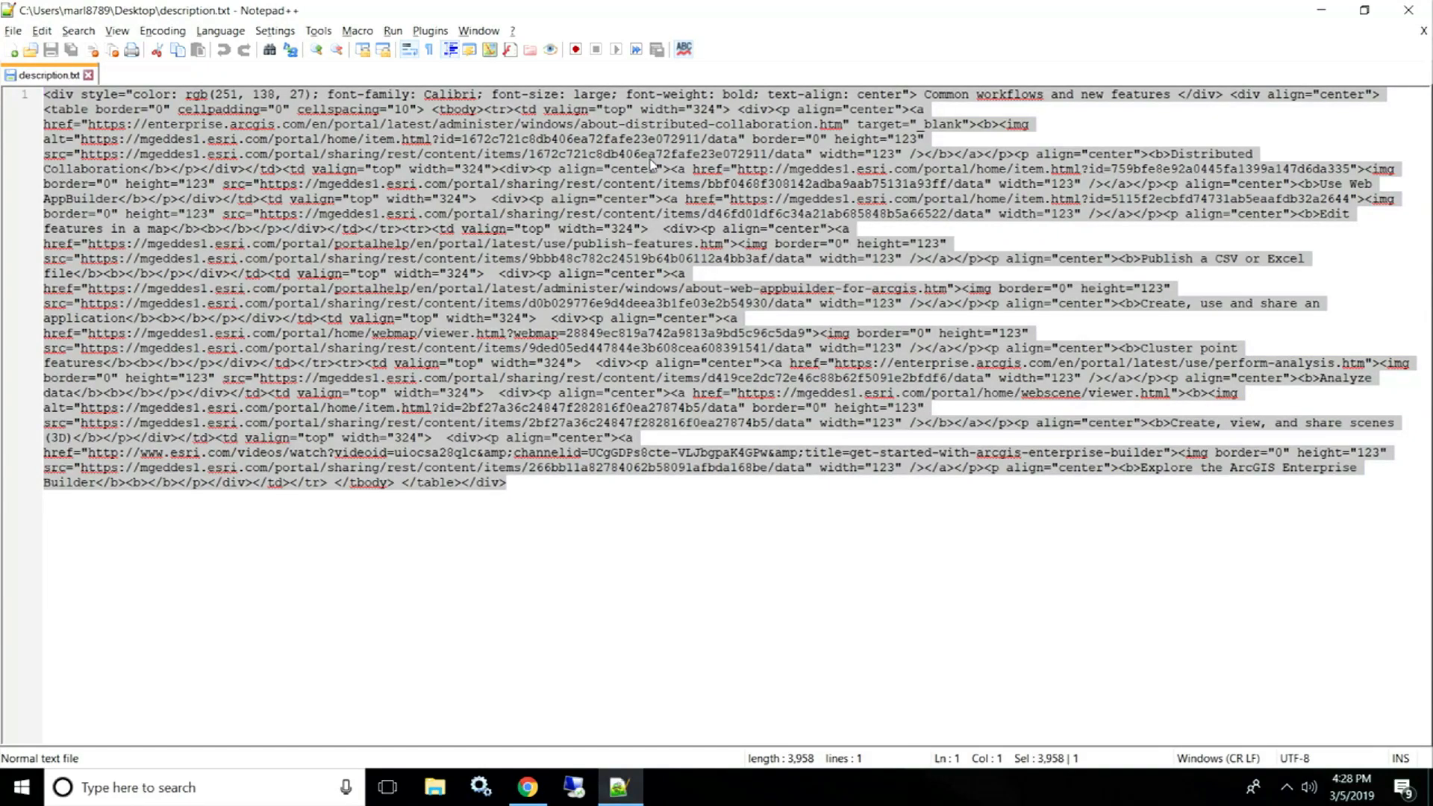
{"action": "key", "text": "alt+Tab"}
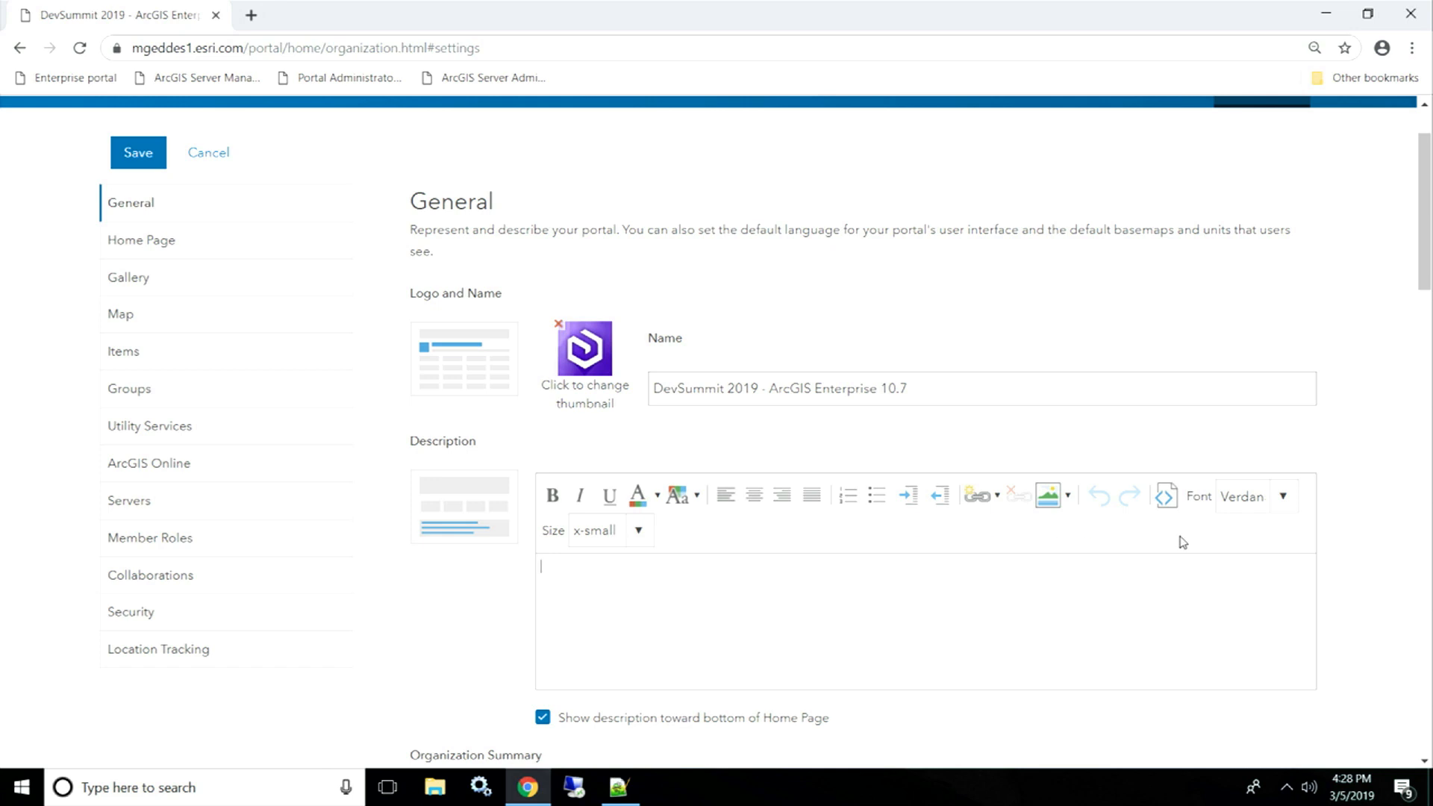
- Paste the HTML into the Description source and preview the rendered 'Common workflows and new features' table
{"action": "left_click", "coordinate": [1168, 502]}
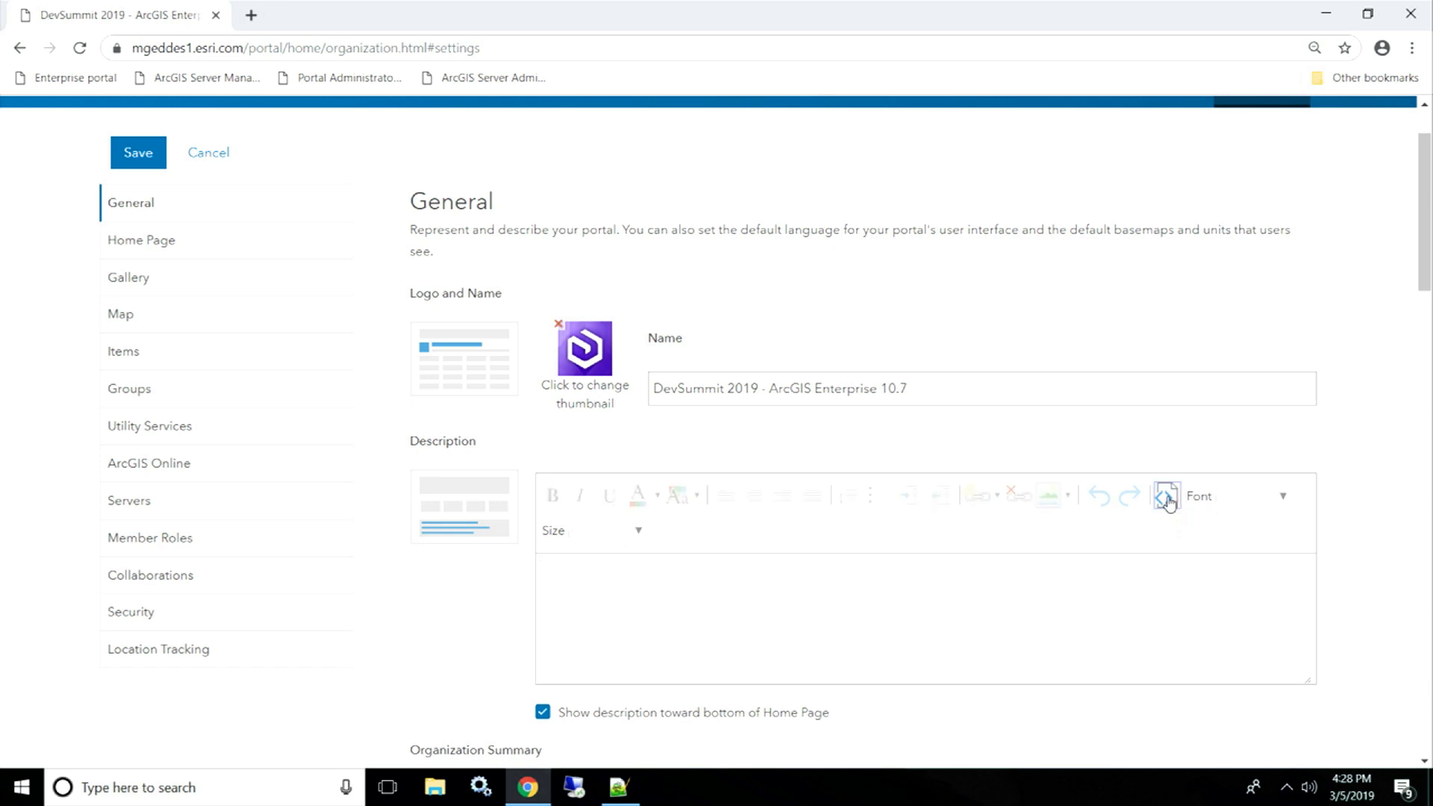
{"action": "left_click", "coordinate": [773, 571]}
{"action": "key", "text": "ctrl+v"}
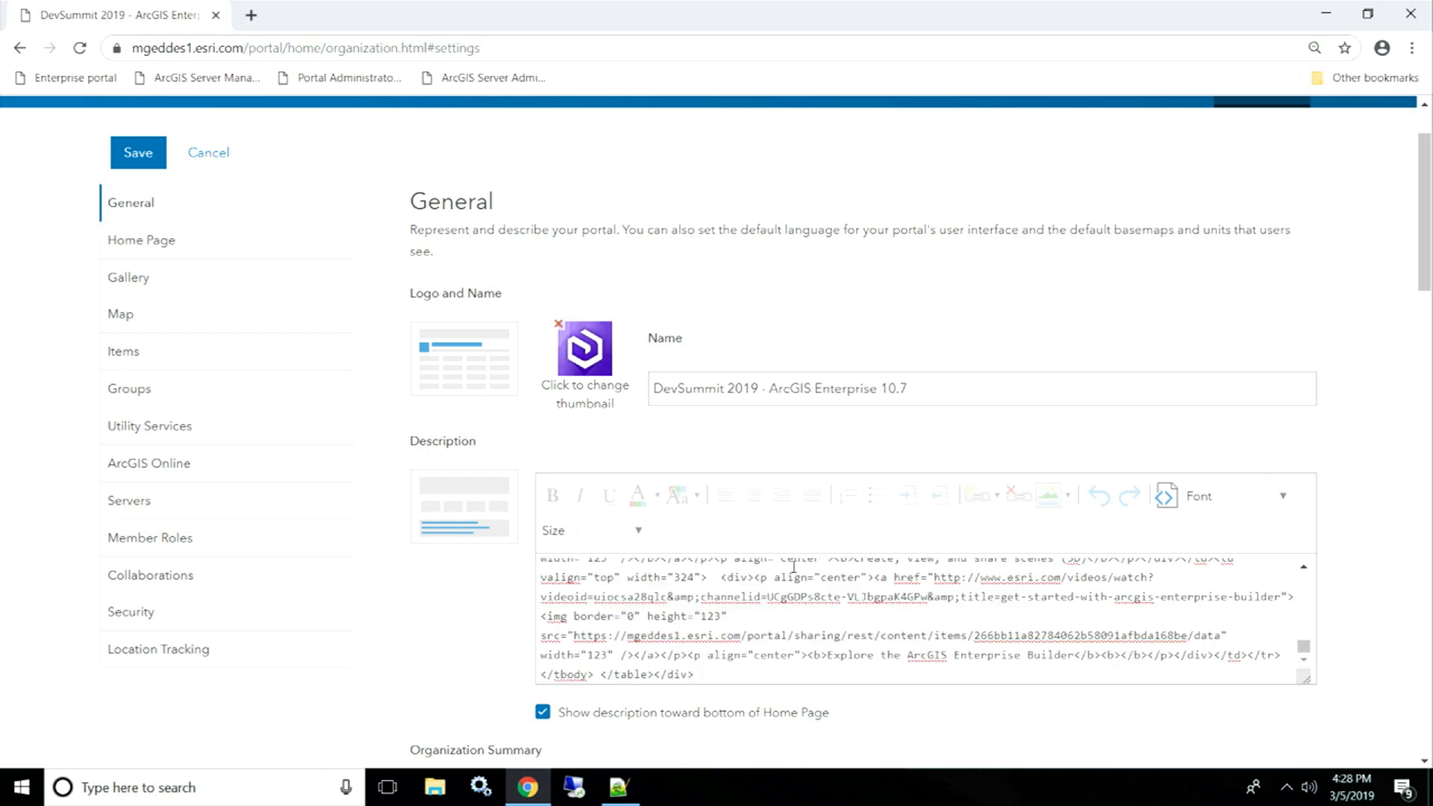
{"action": "left_click", "coordinate": [1164, 497]}
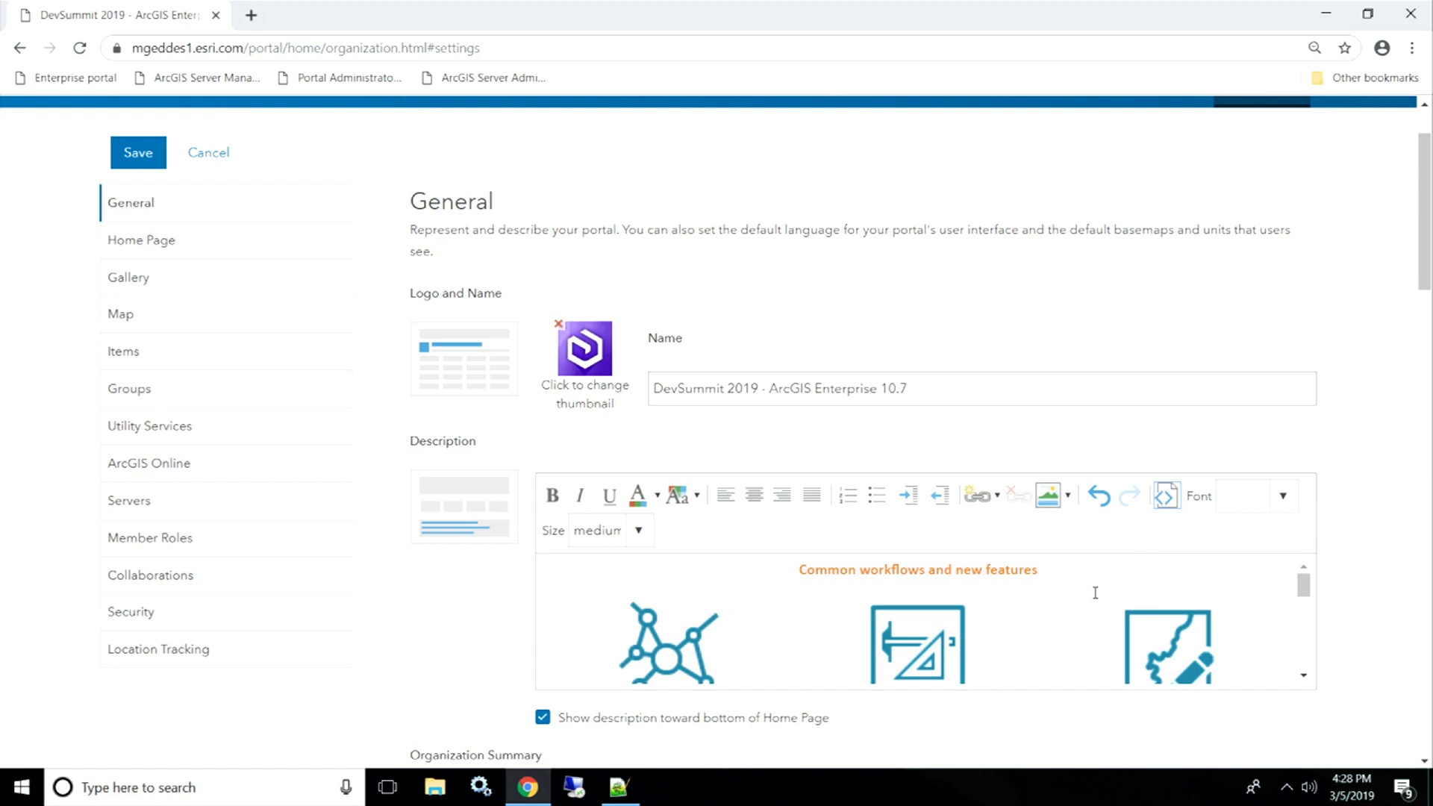
{"action": "scroll", "coordinate": [1095, 593], "scroll_direction": "down", "scroll_amount": 5}
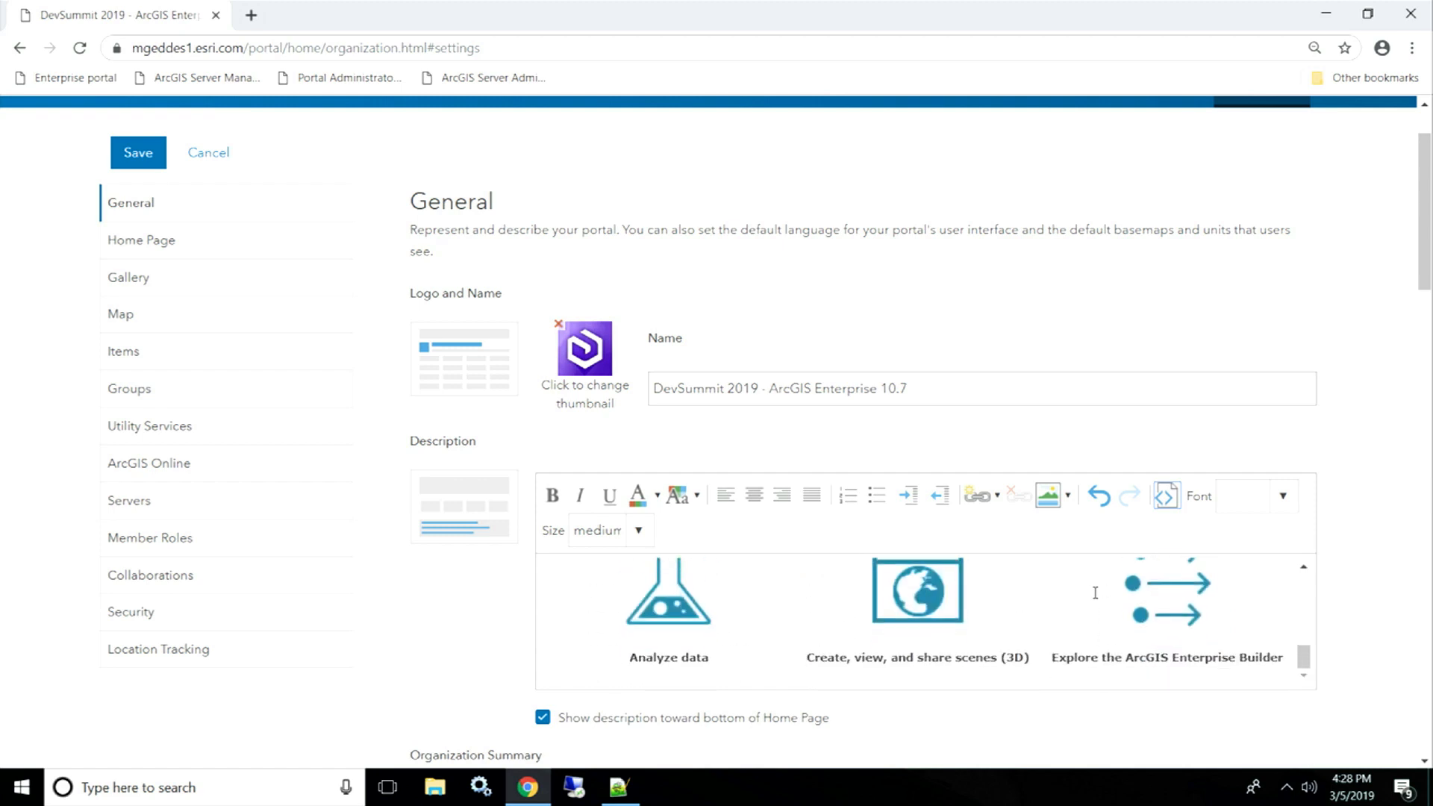
{"action": "scroll", "coordinate": [1094, 593], "scroll_direction": "up", "scroll_amount": 5}
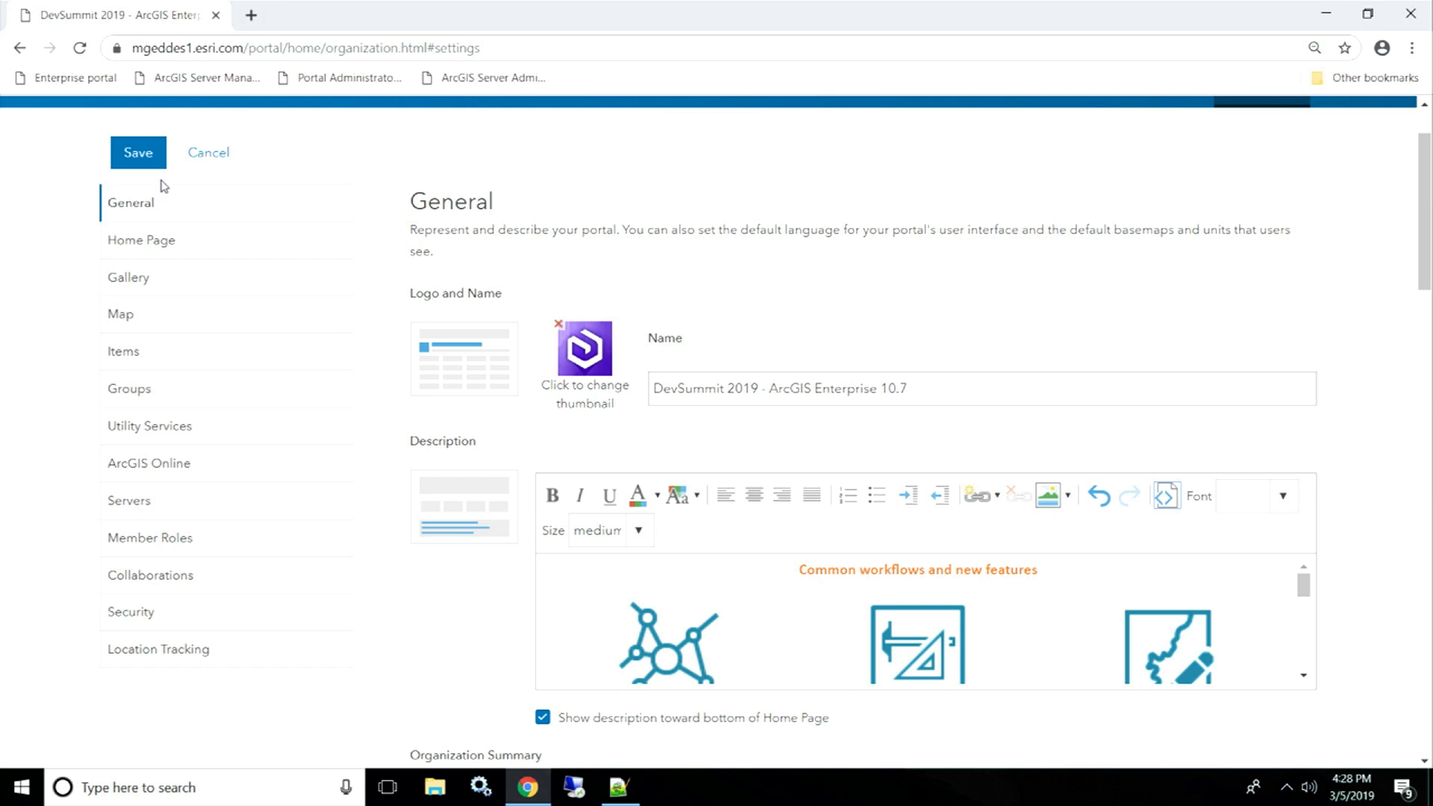
- Save, check the nine-tile workflows grid on the home page, then advance to the 'ArcGIS Enterprise Sites' slide
{"action": "left_click", "coordinate": [136, 166]}
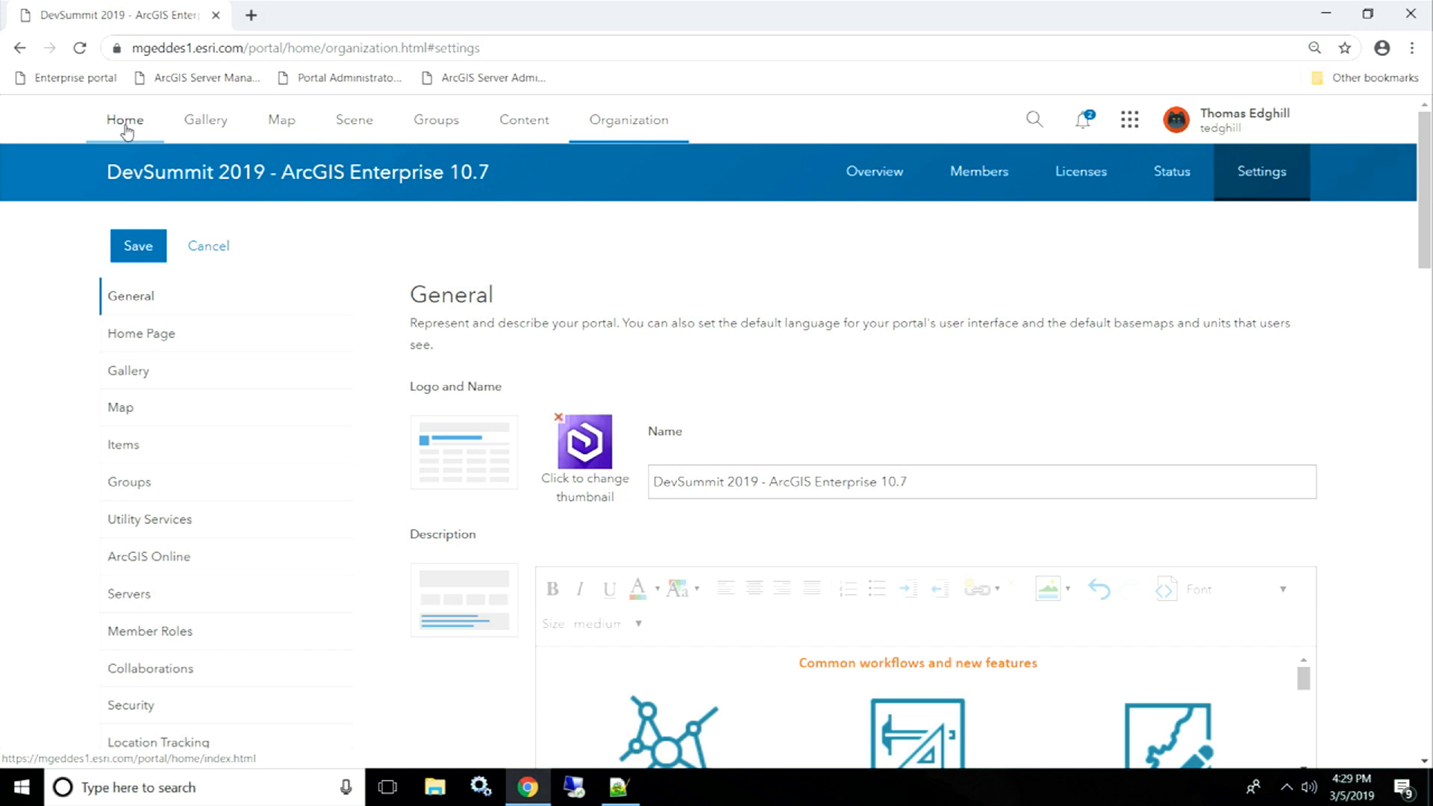
{"action": "left_click", "coordinate": [125, 130]}
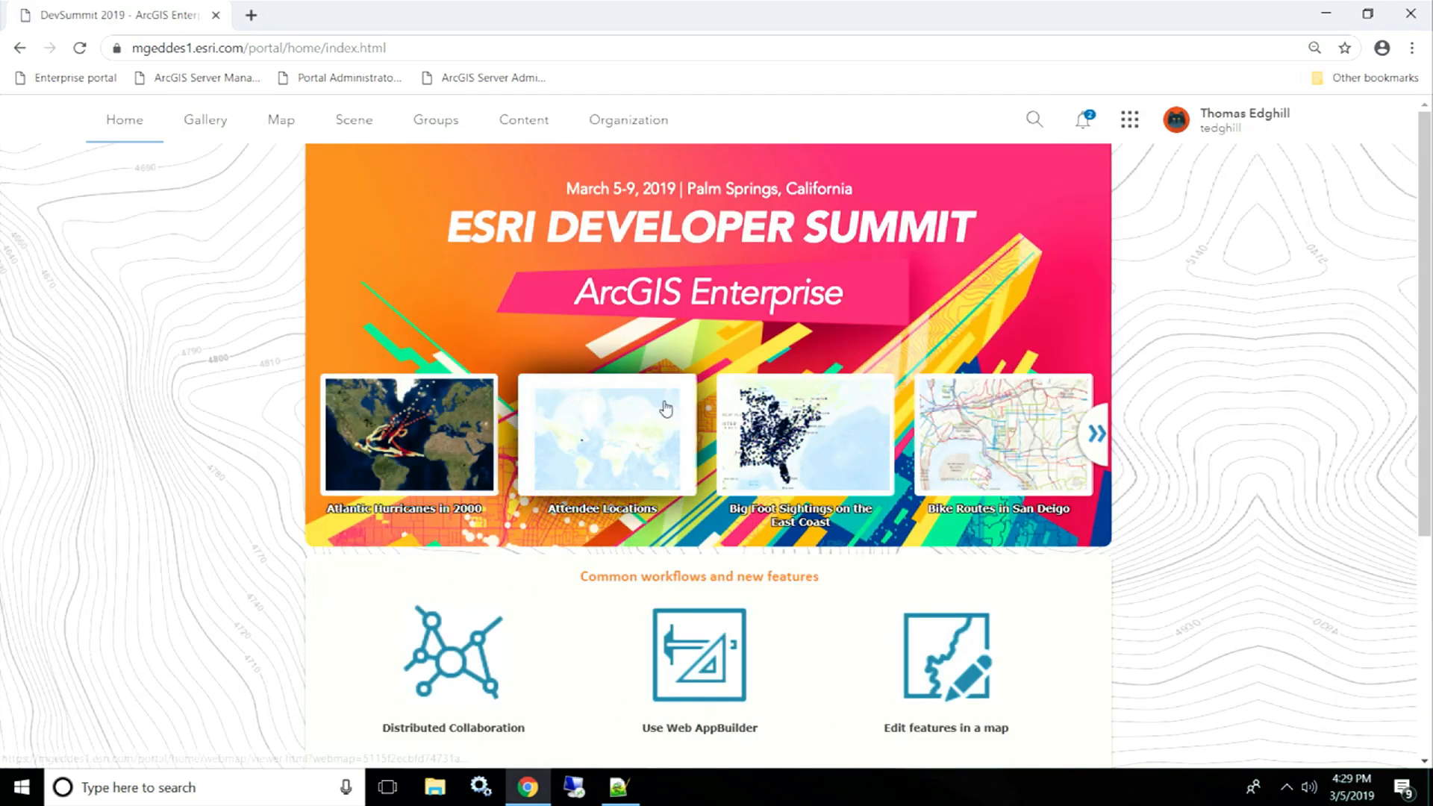
{"action": "scroll", "coordinate": [665, 406], "scroll_direction": "down", "scroll_amount": 5}
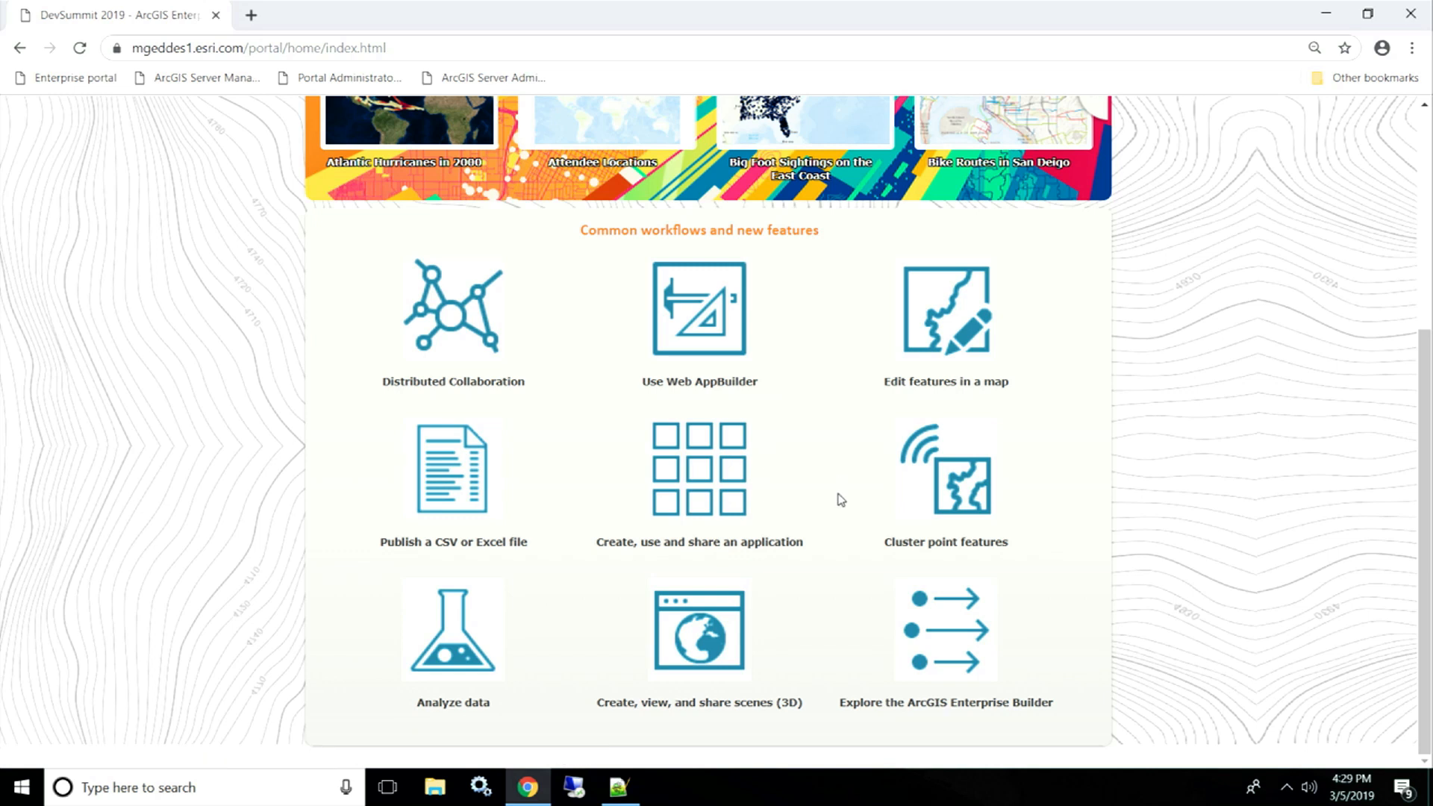
{"action": "scroll", "coordinate": [842, 500], "scroll_direction": "up", "scroll_amount": 5}
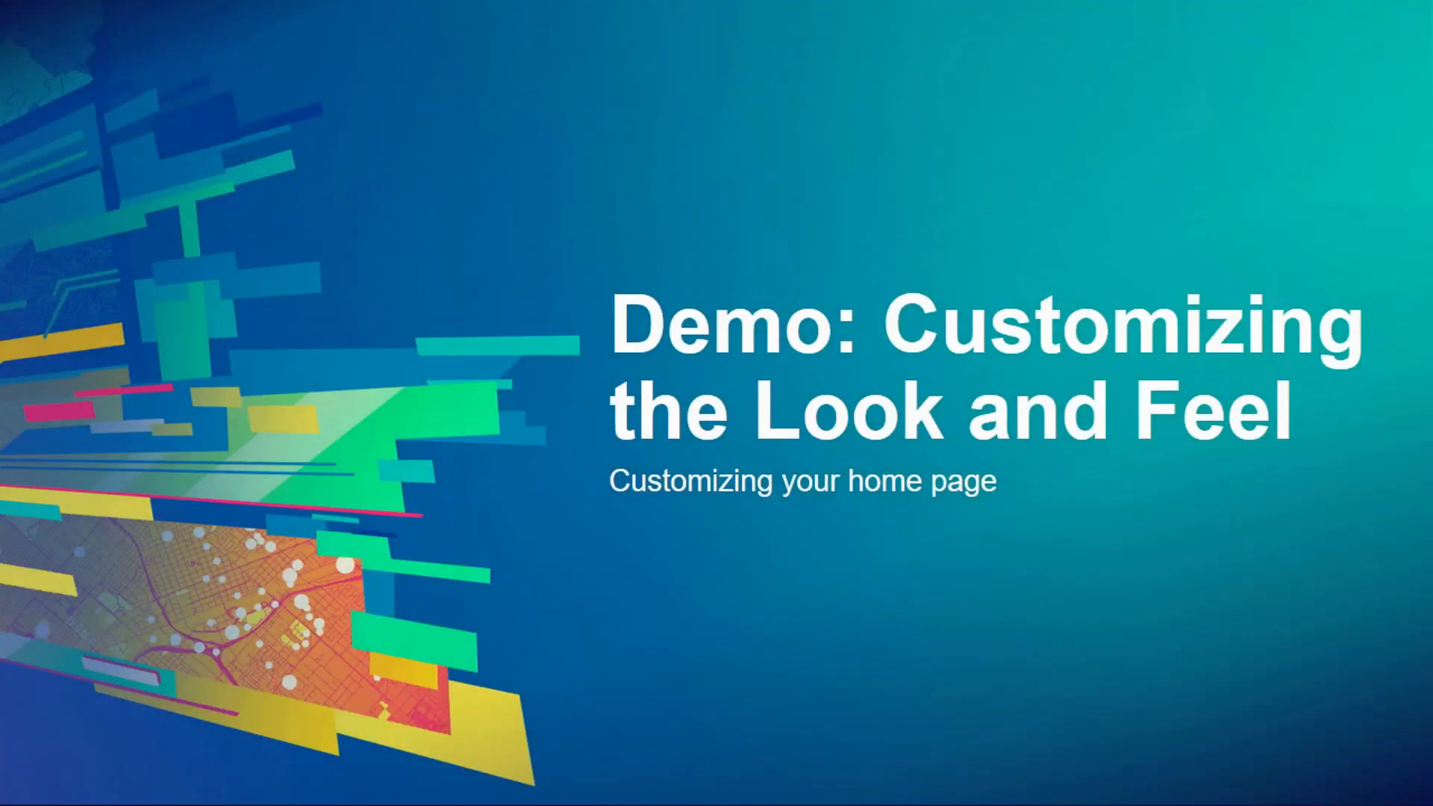
{"action": "key", "text": "Right"}
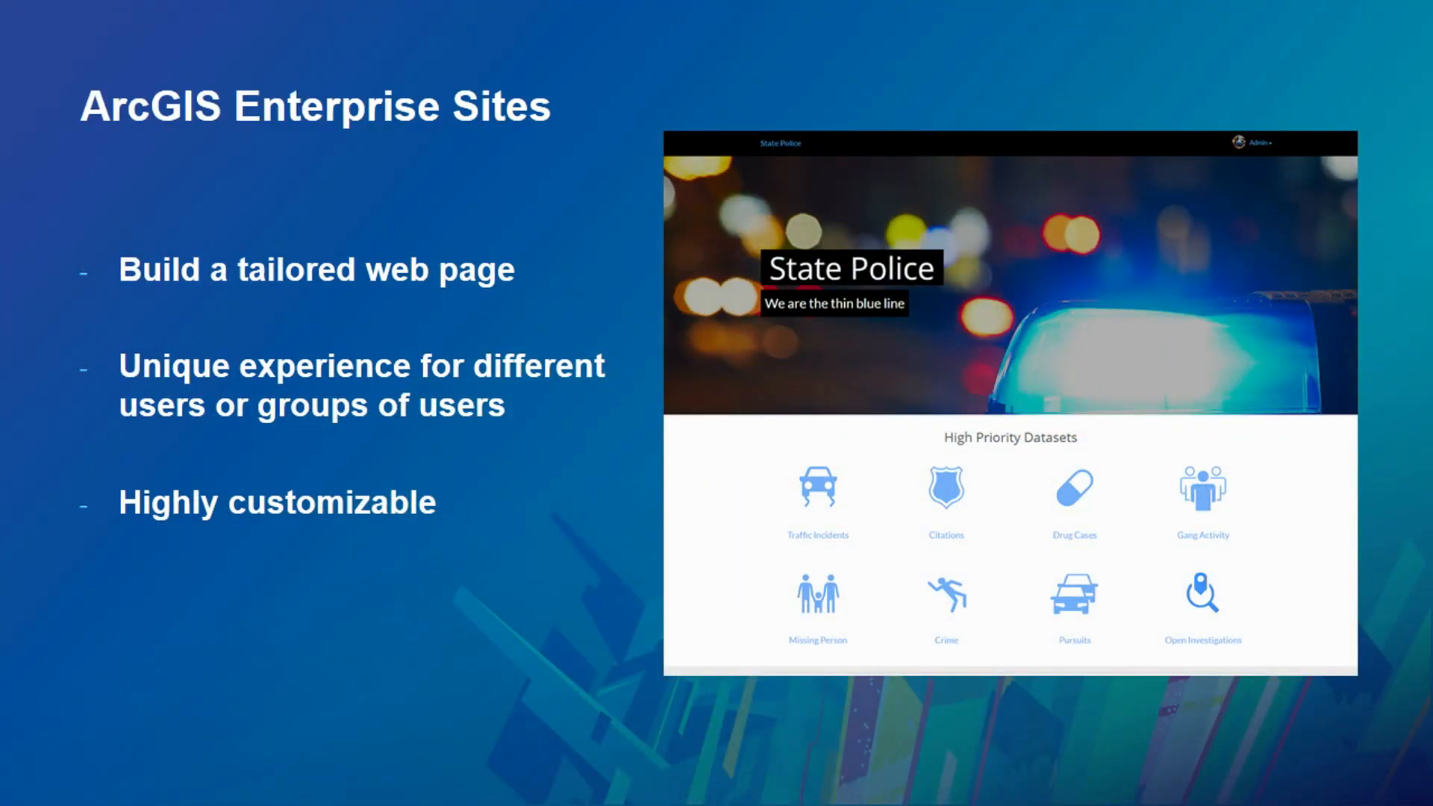
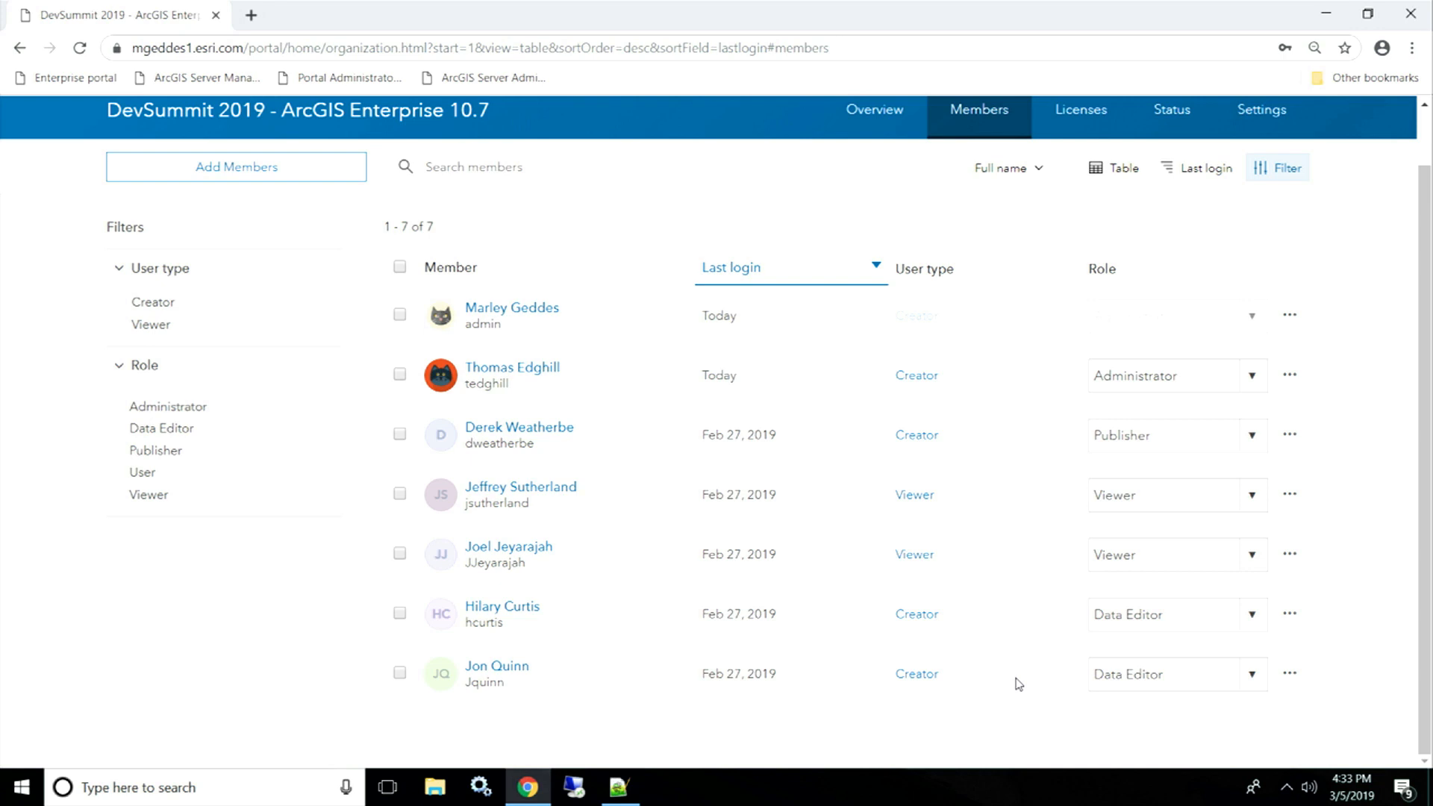
- Go from the top of the Members list to the organization's Licenses page
{"action": "scroll", "coordinate": [1055, 141], "scroll_direction": "up", "scroll_amount": 1}
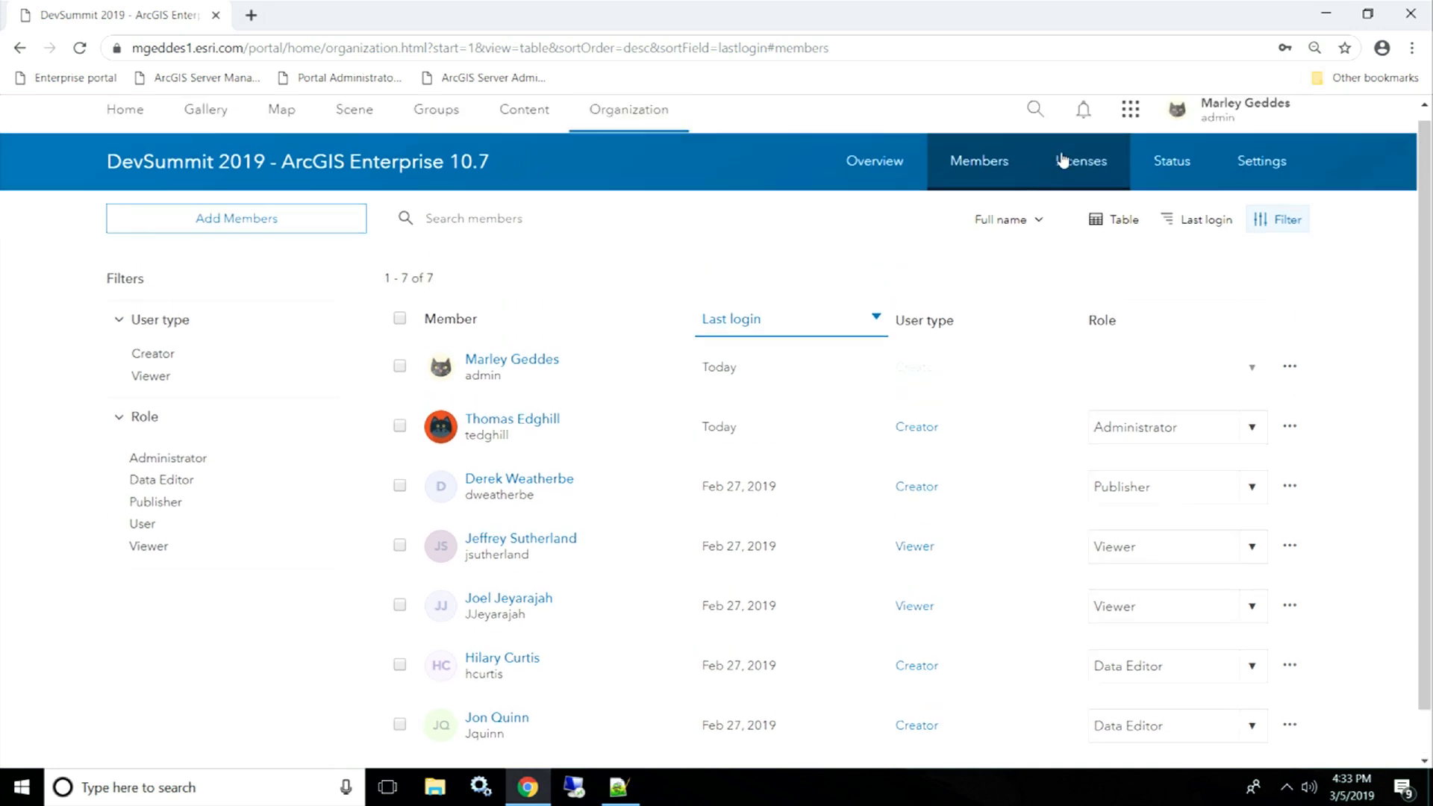
{"action": "left_click", "coordinate": [1094, 173]}
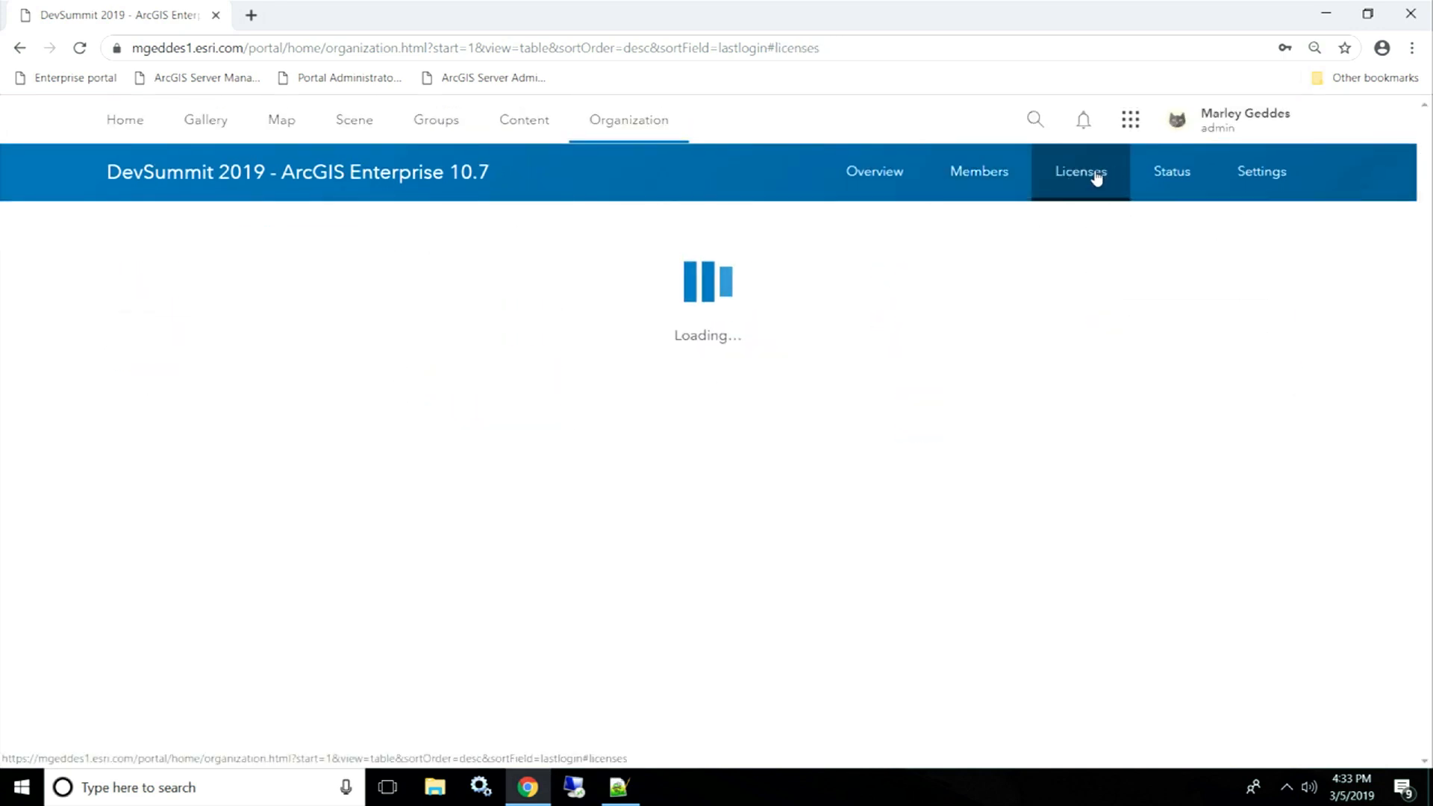
- Review user type licenses (Creator fully used, 8 Viewer left) and begin a license import
{"action": "left_click", "coordinate": [774, 289]}
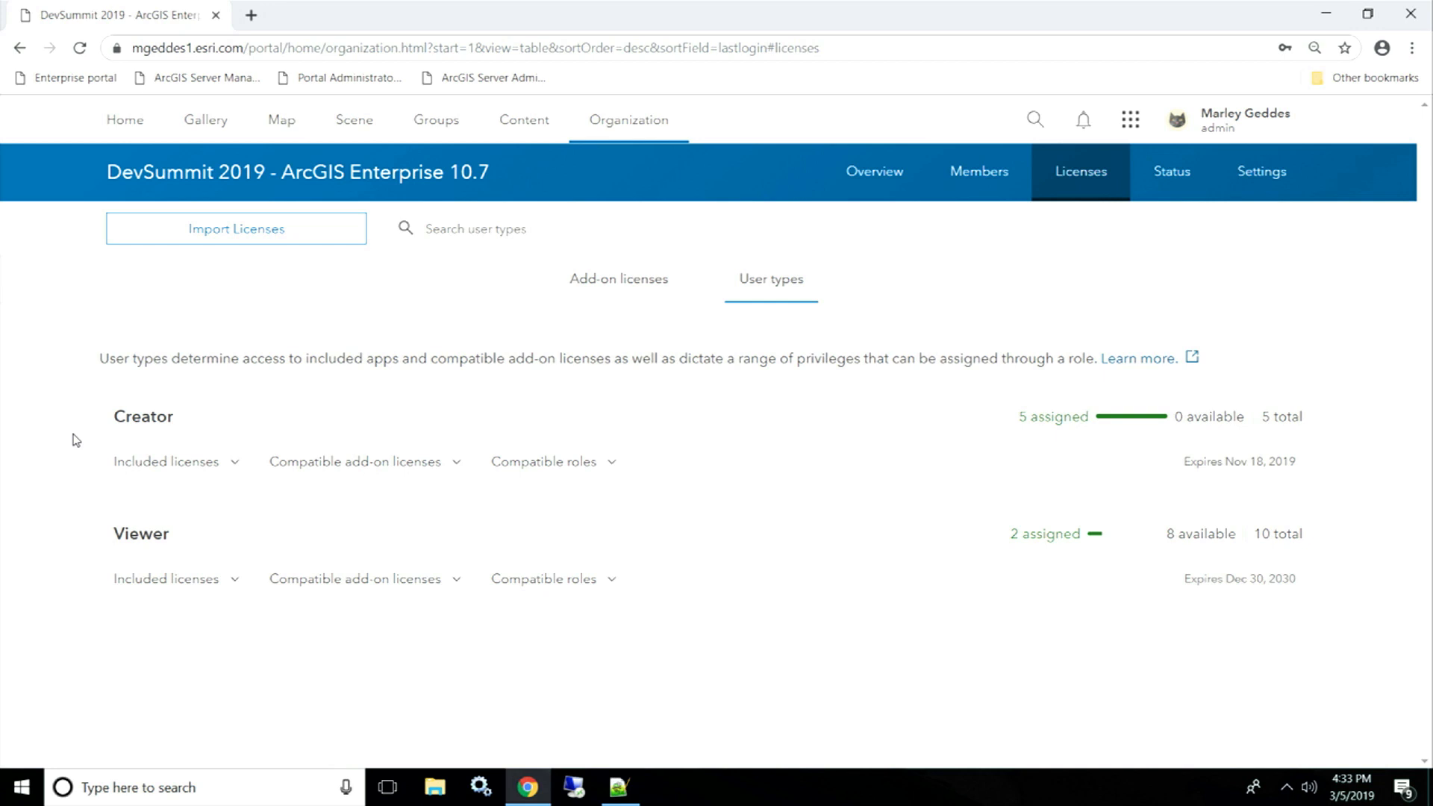
{"action": "left_click", "coordinate": [330, 235]}
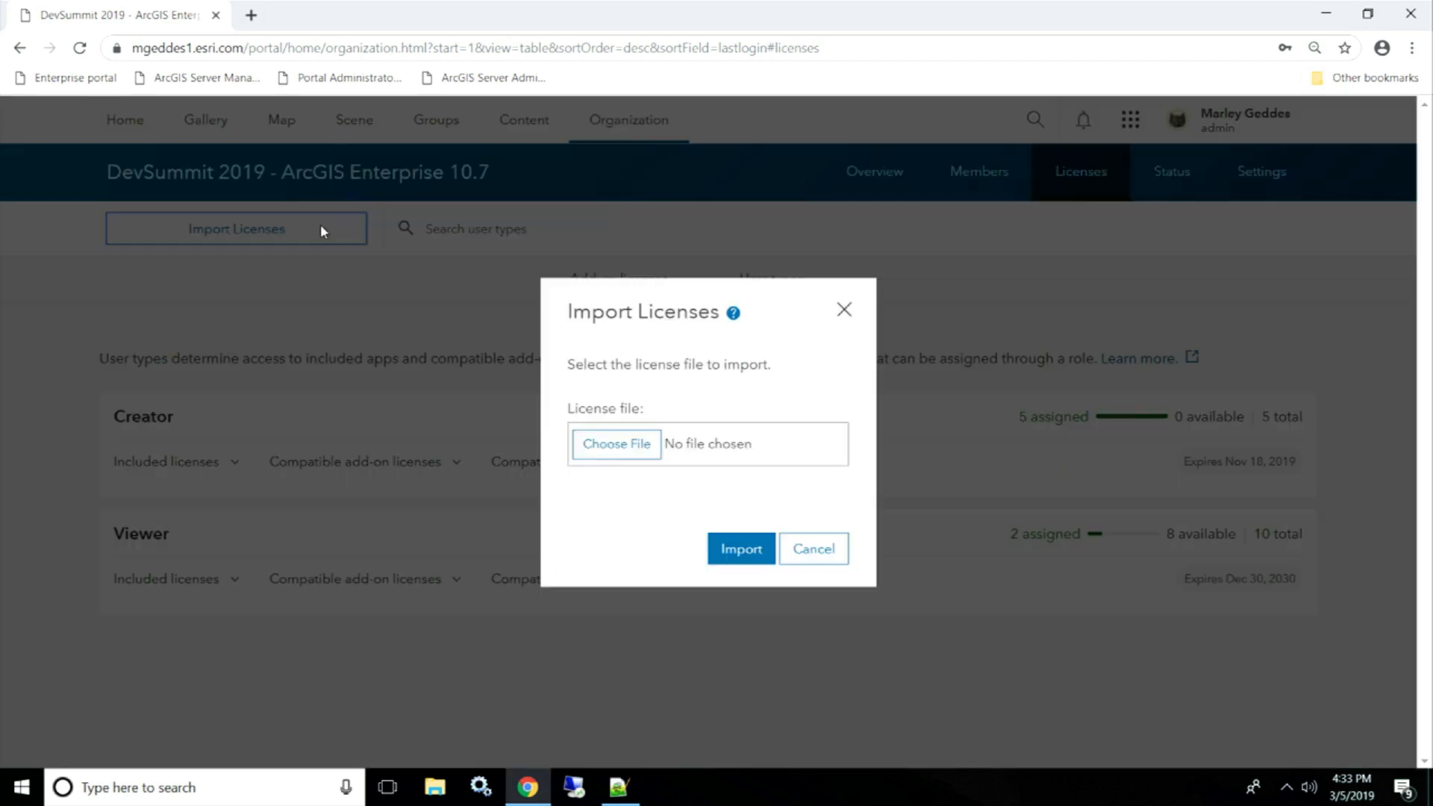
- Import Portal_new.json, confirming it replaces the current user type and add-on licenses
{"action": "left_click", "coordinate": [627, 441]}
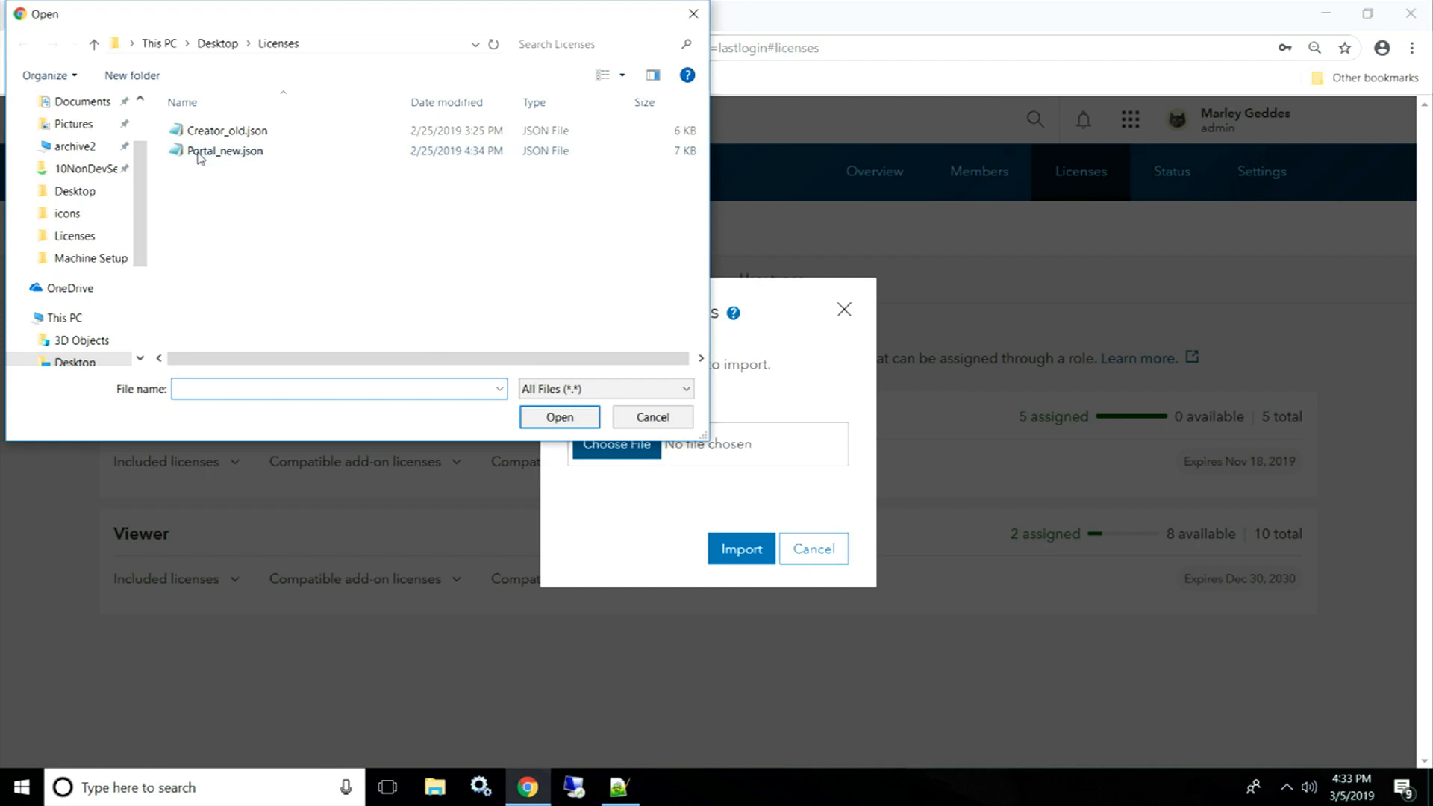
{"action": "left_click", "coordinate": [201, 156]}
{"action": "left_click", "coordinate": [556, 418]}
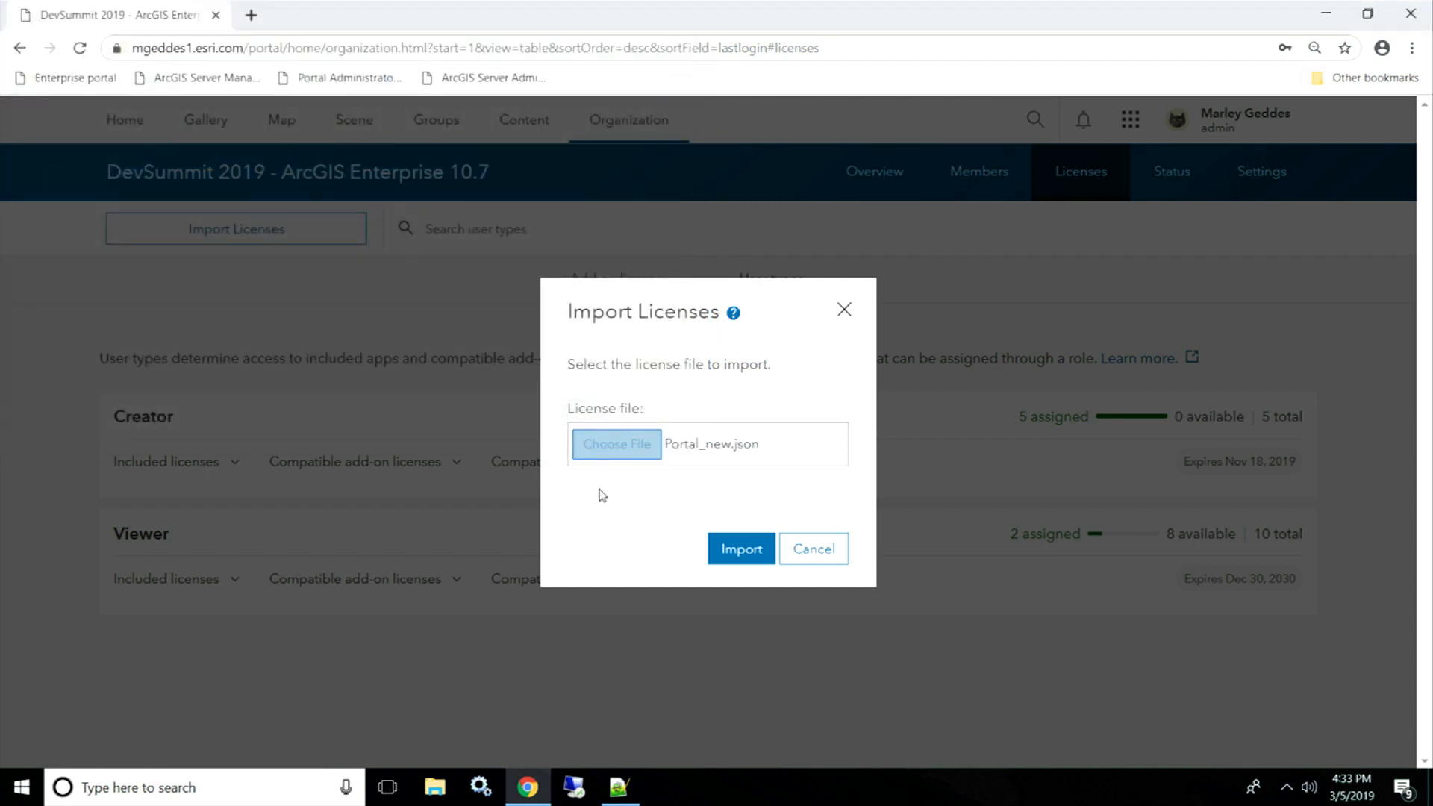
{"action": "left_click", "coordinate": [729, 550]}
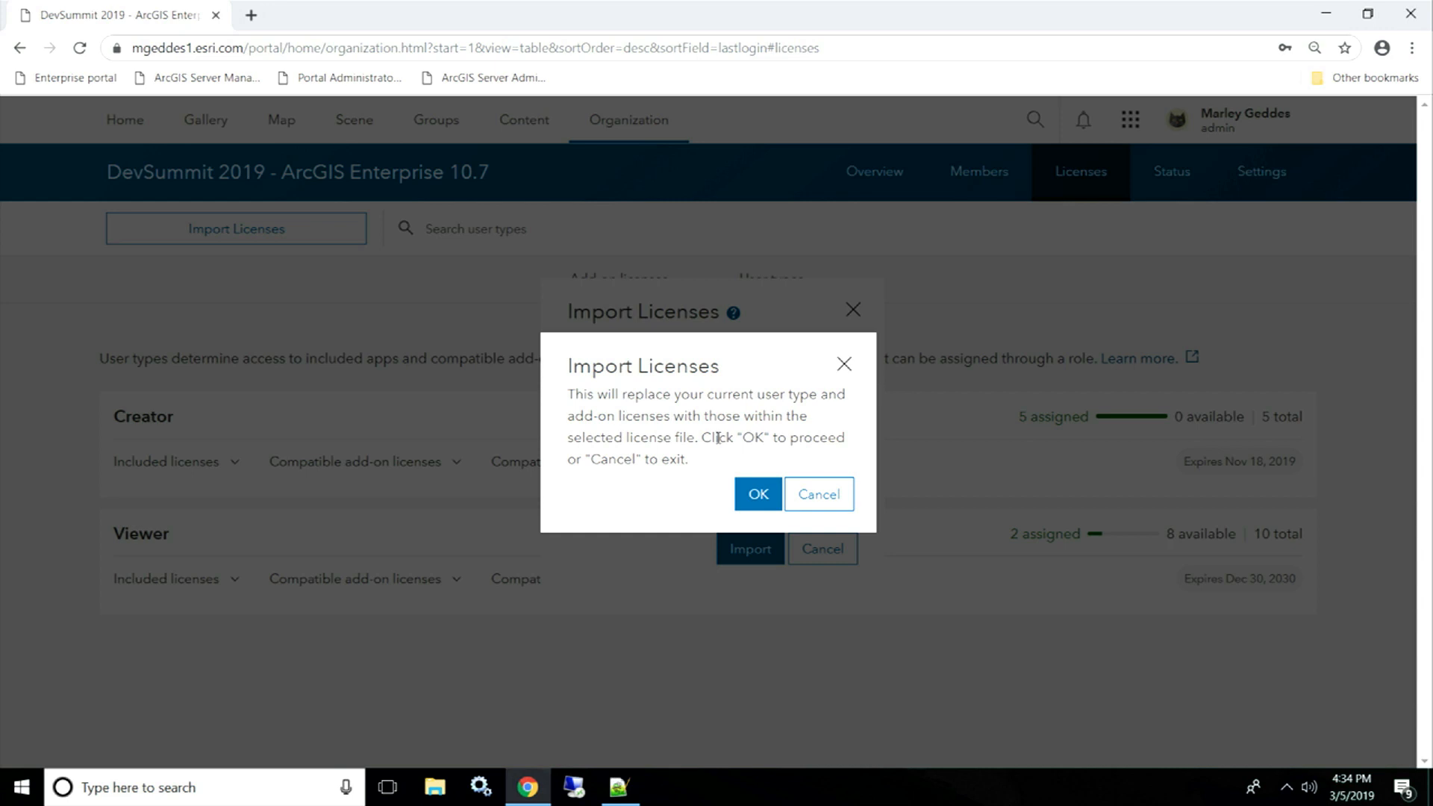
{"action": "left_click", "coordinate": [750, 481]}
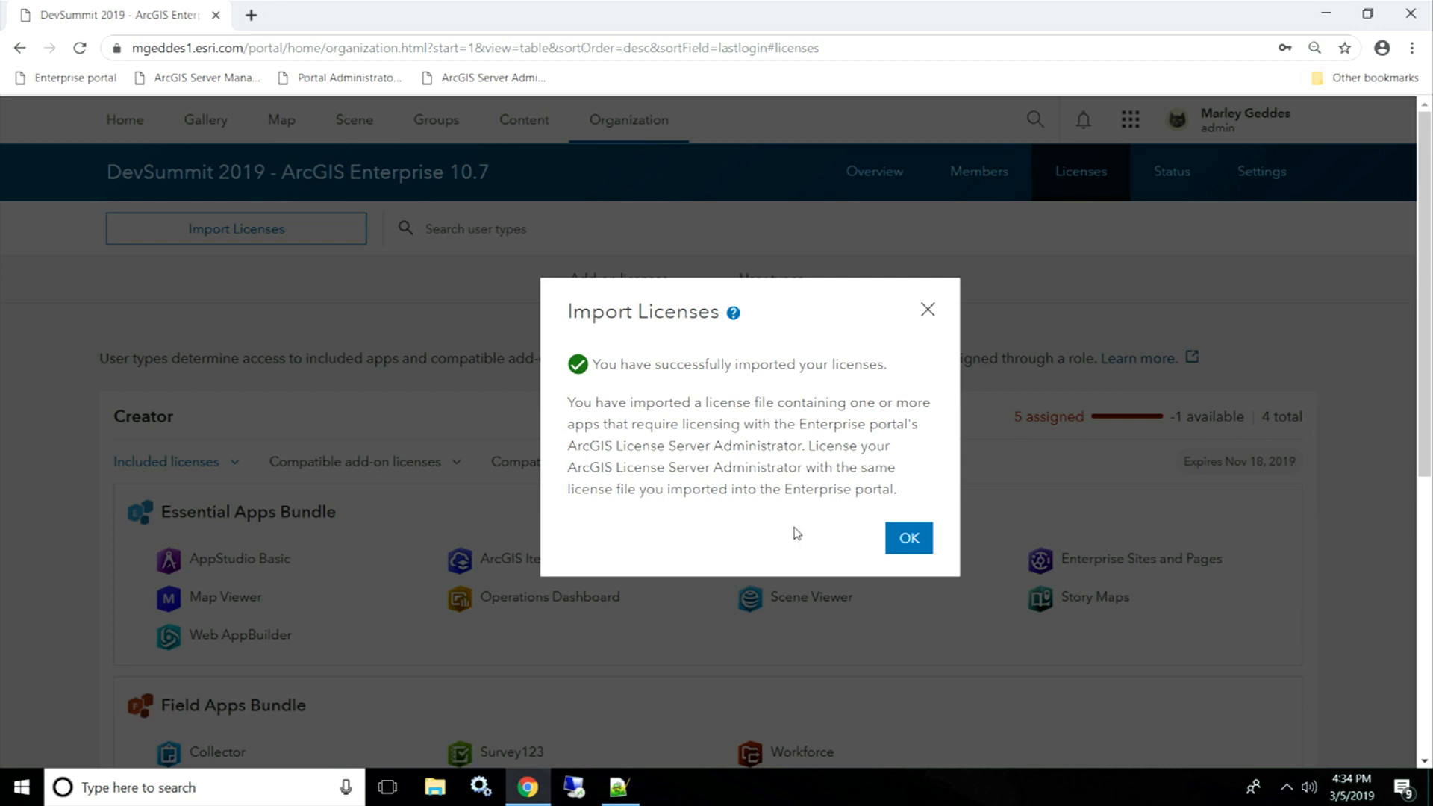
{"action": "left_click", "coordinate": [907, 537]}
- Check the overview's Creator over-assignment (5 assigned of 4), dismiss the notice, and return to Licenses
{"action": "left_click", "coordinate": [862, 185]}
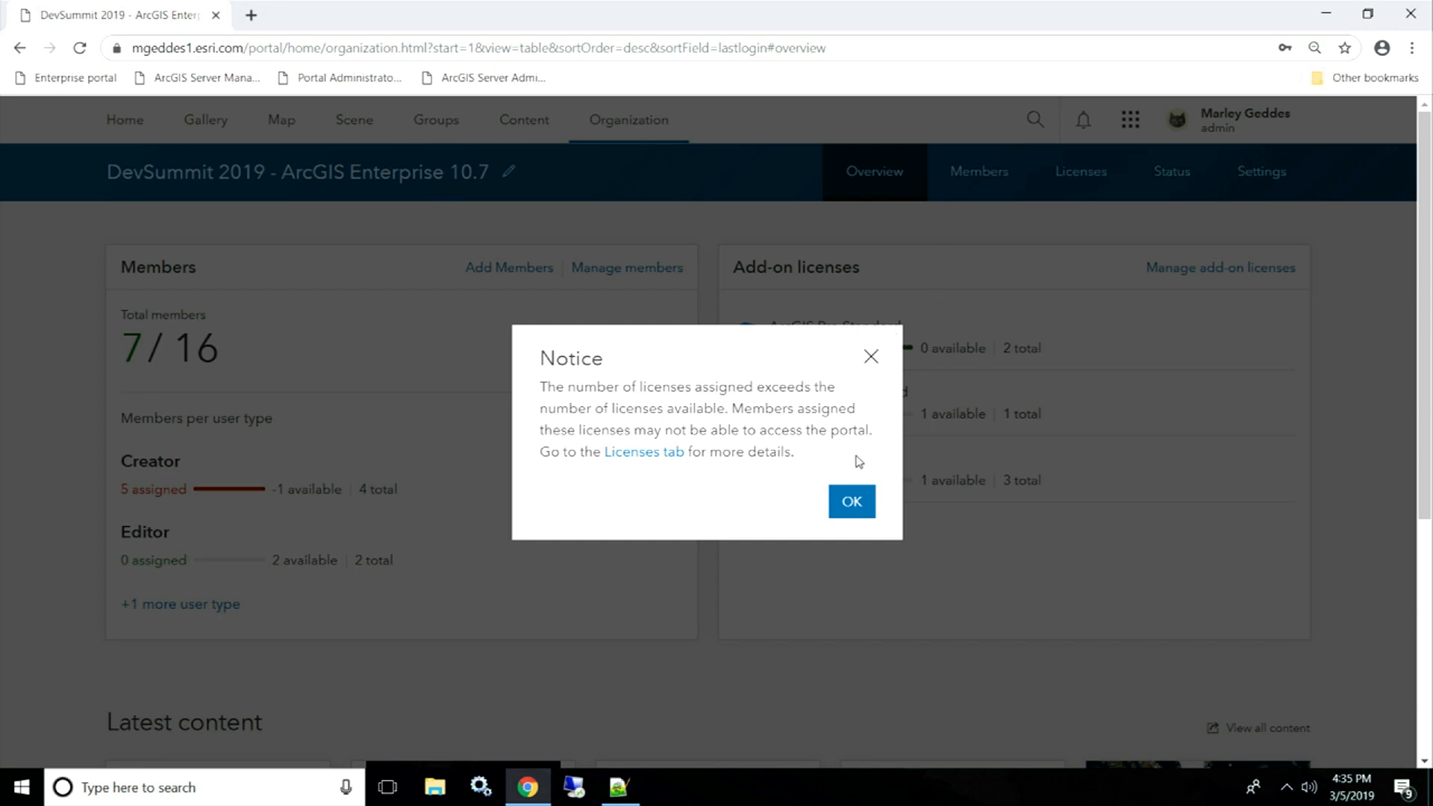
{"action": "left_click", "coordinate": [855, 506]}
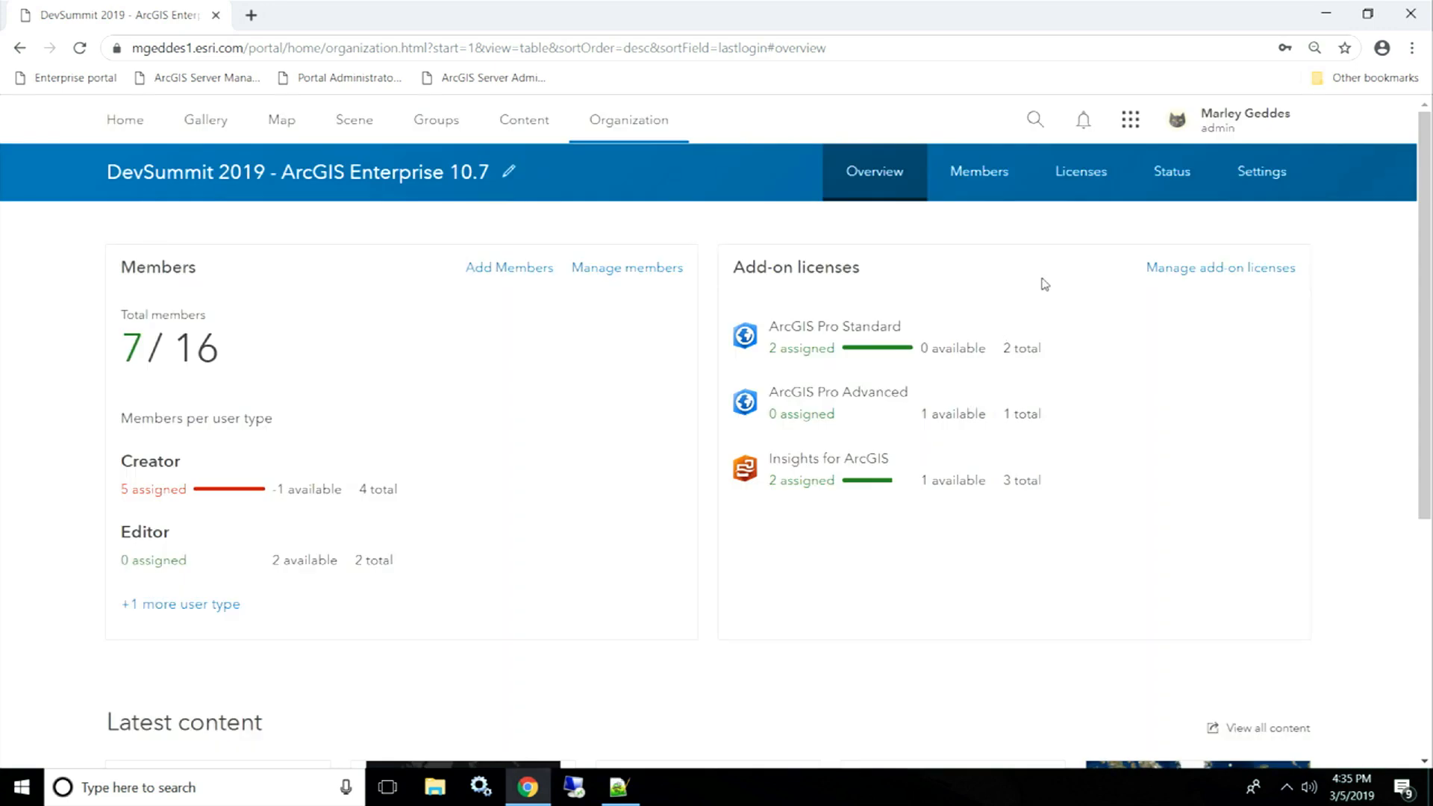
{"action": "left_click", "coordinate": [1079, 178]}
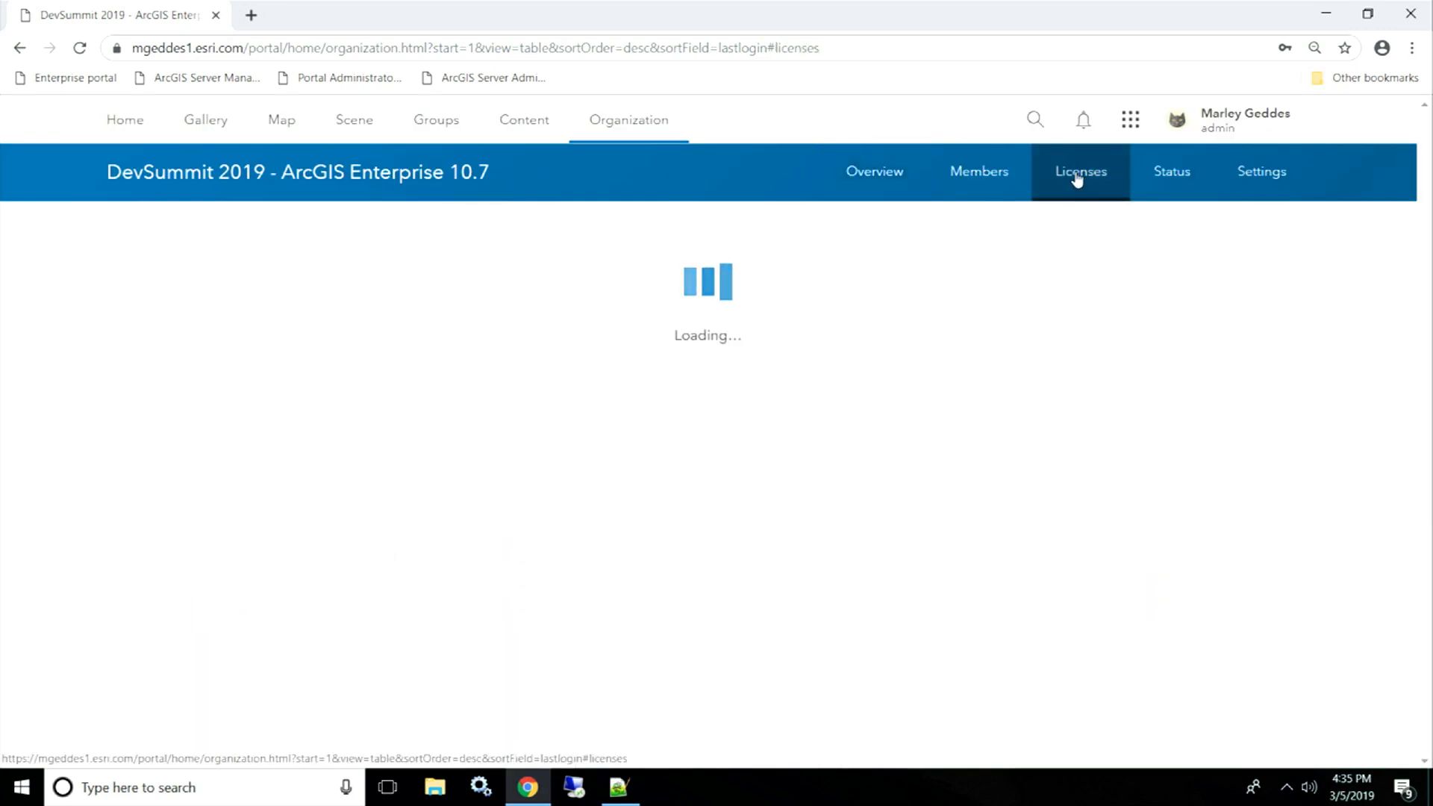
- Review the new add-on licenses and user types, including Editor, with Creator still at -1 available
{"action": "scroll", "coordinate": [777, 297], "scroll_direction": "down", "scroll_amount": 3}
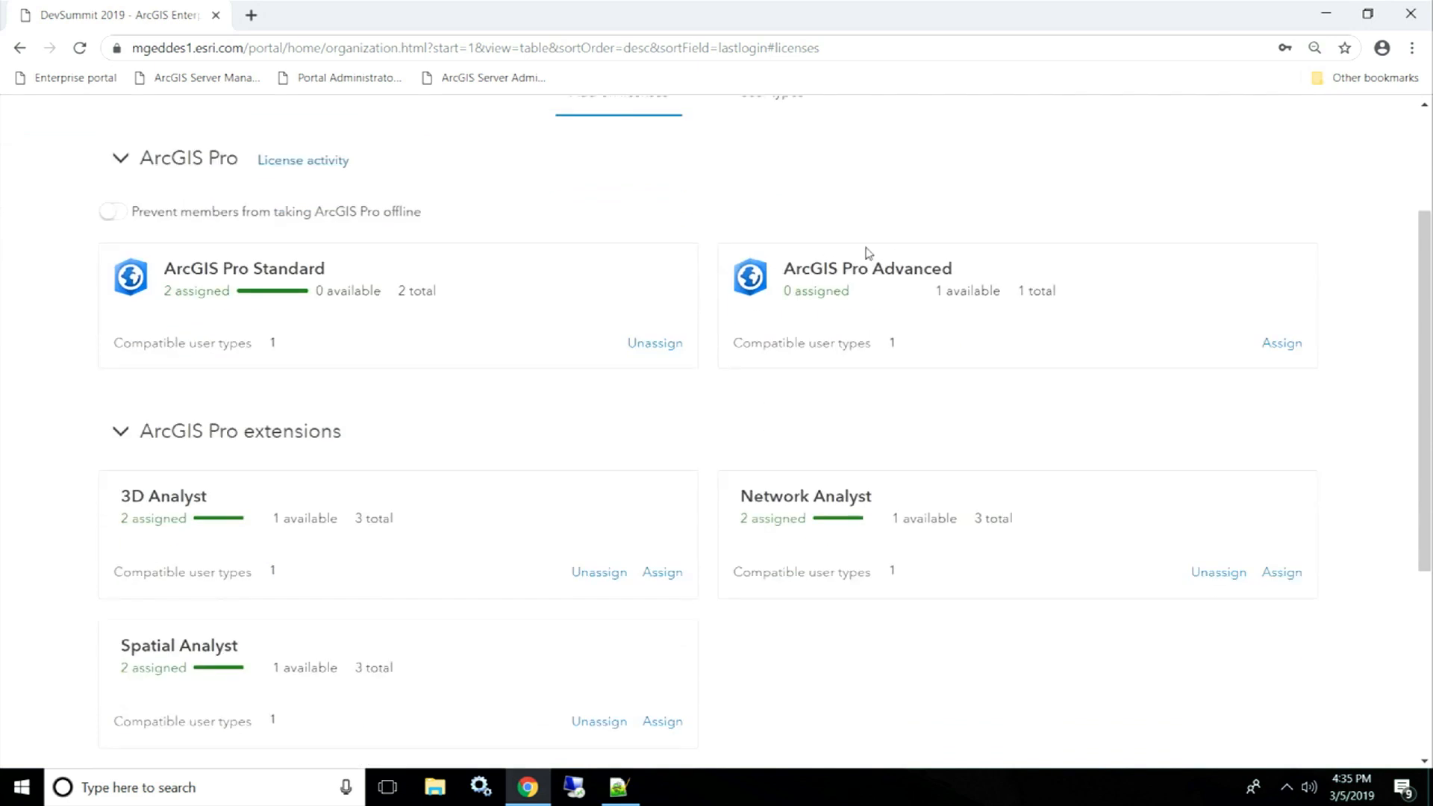
{"action": "scroll", "coordinate": [876, 274], "scroll_direction": "down", "scroll_amount": 5}
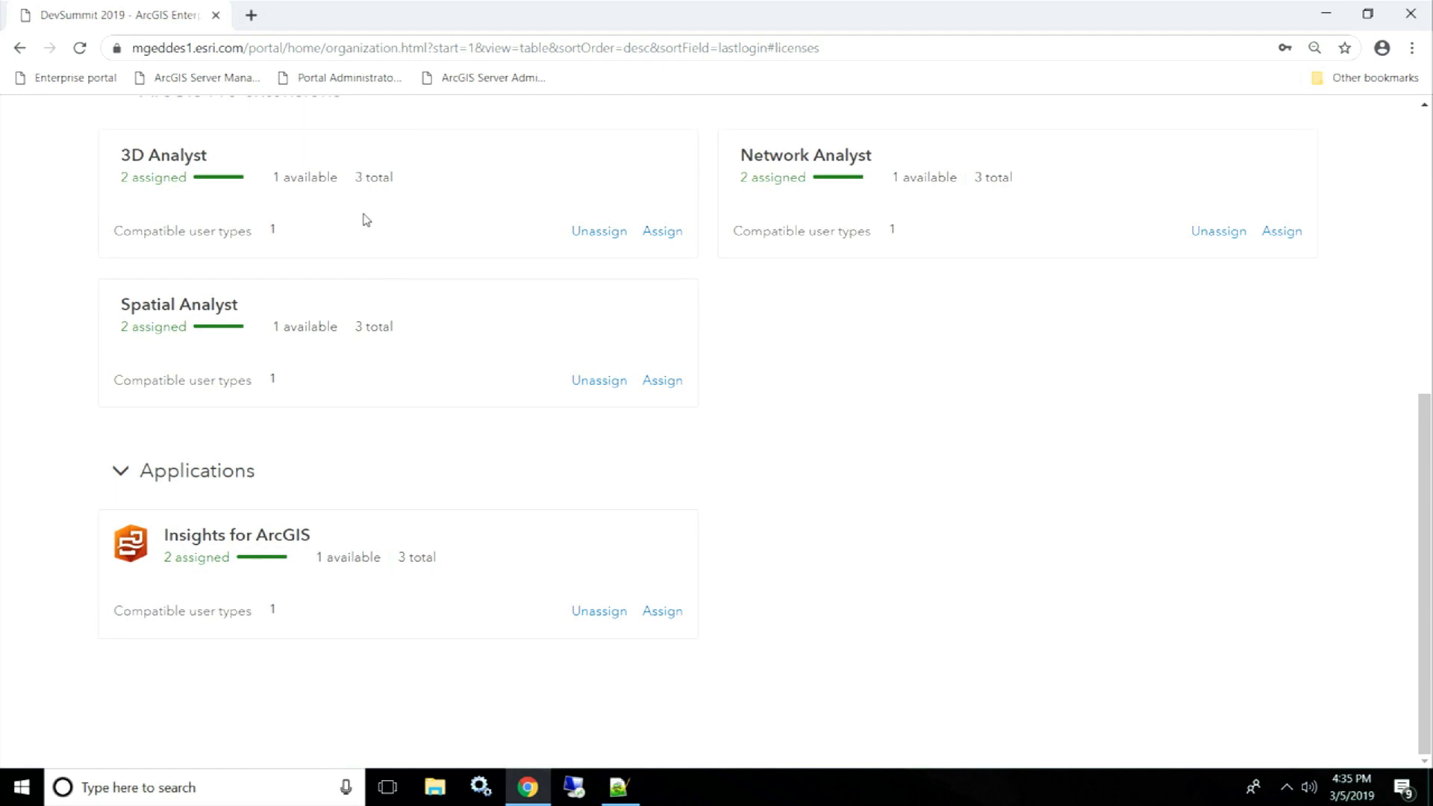
{"action": "scroll", "coordinate": [735, 505], "scroll_direction": "up", "scroll_amount": 8}
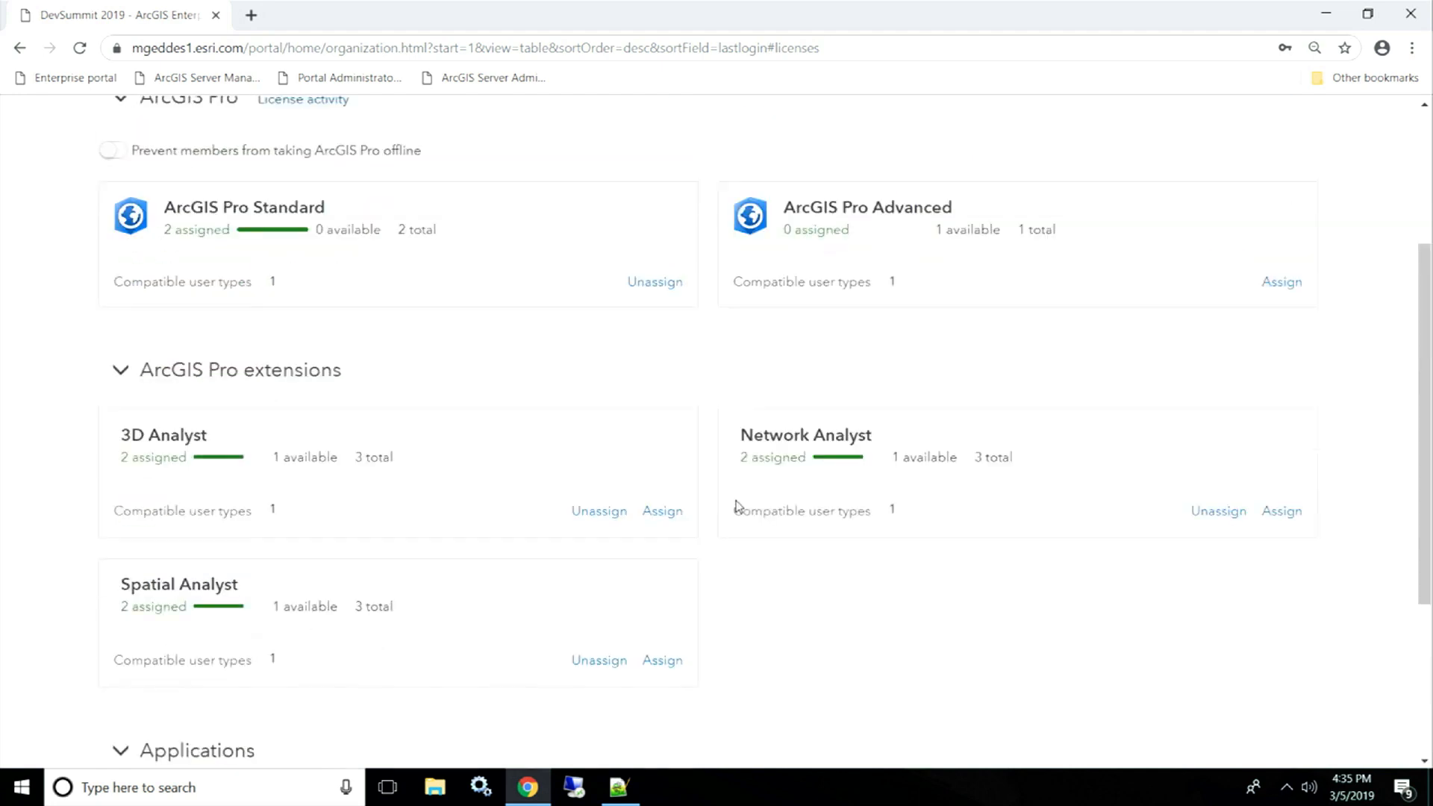
{"action": "left_click", "coordinate": [781, 283]}
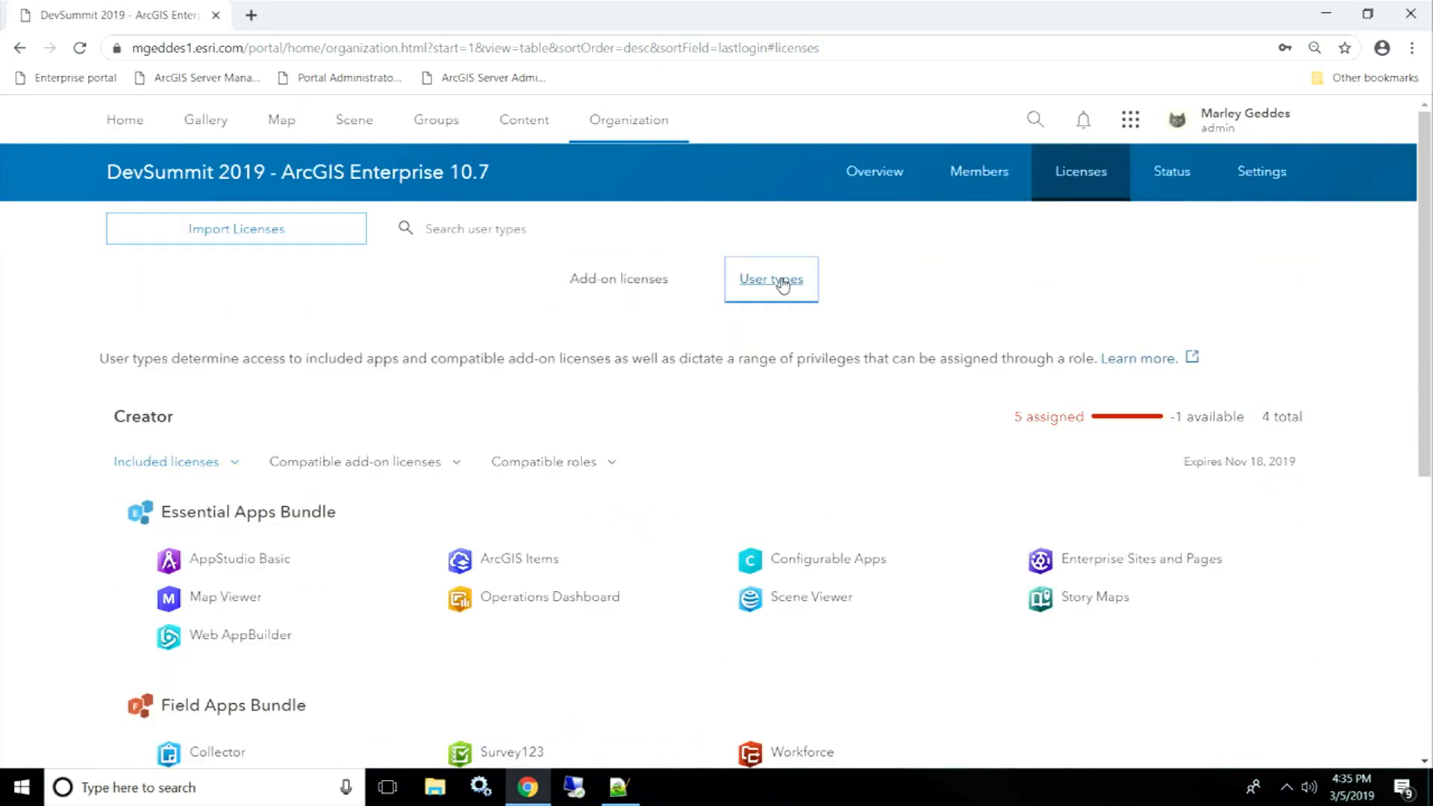
{"action": "left_click", "coordinate": [131, 465]}
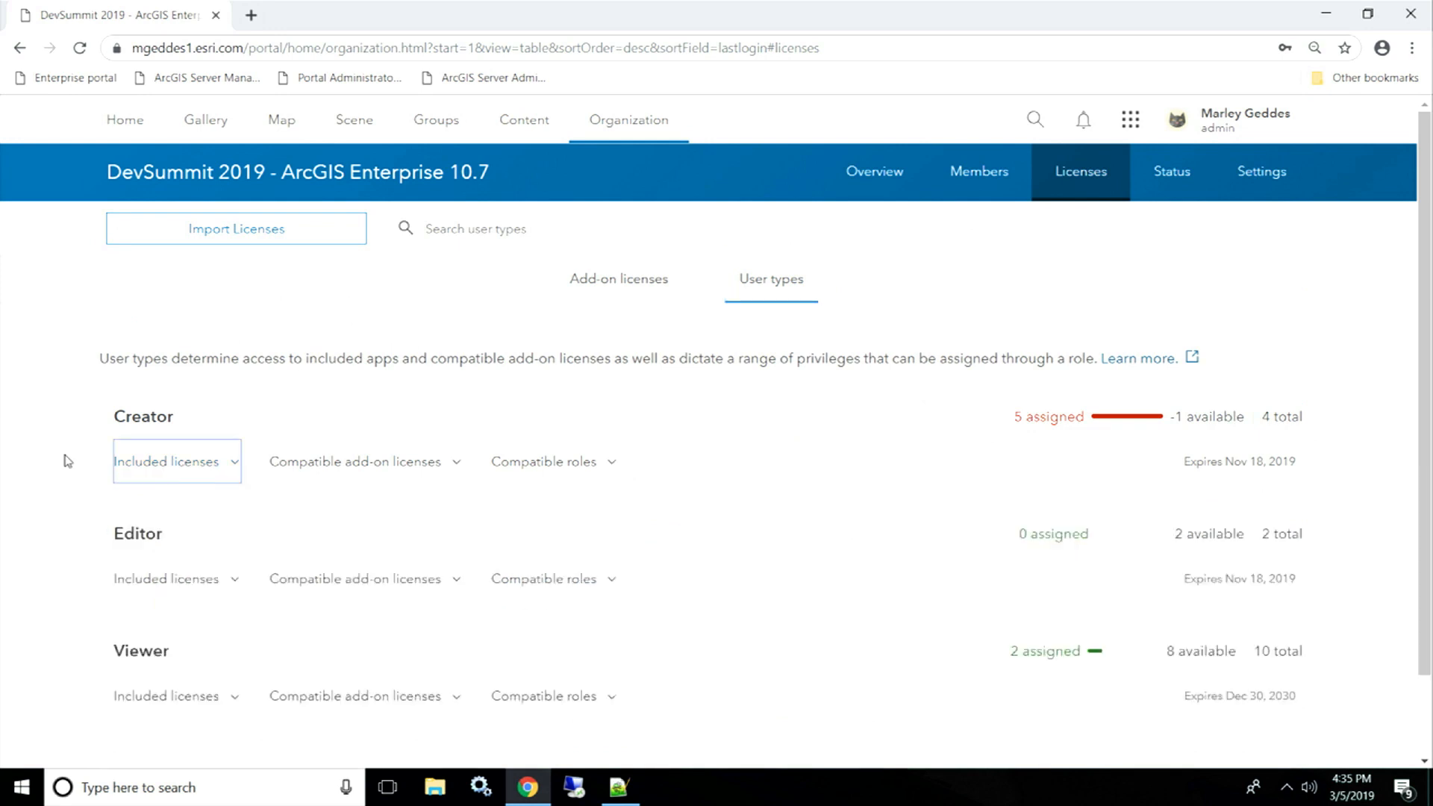
{"action": "scroll", "coordinate": [72, 460], "scroll_direction": "down", "scroll_amount": 1}
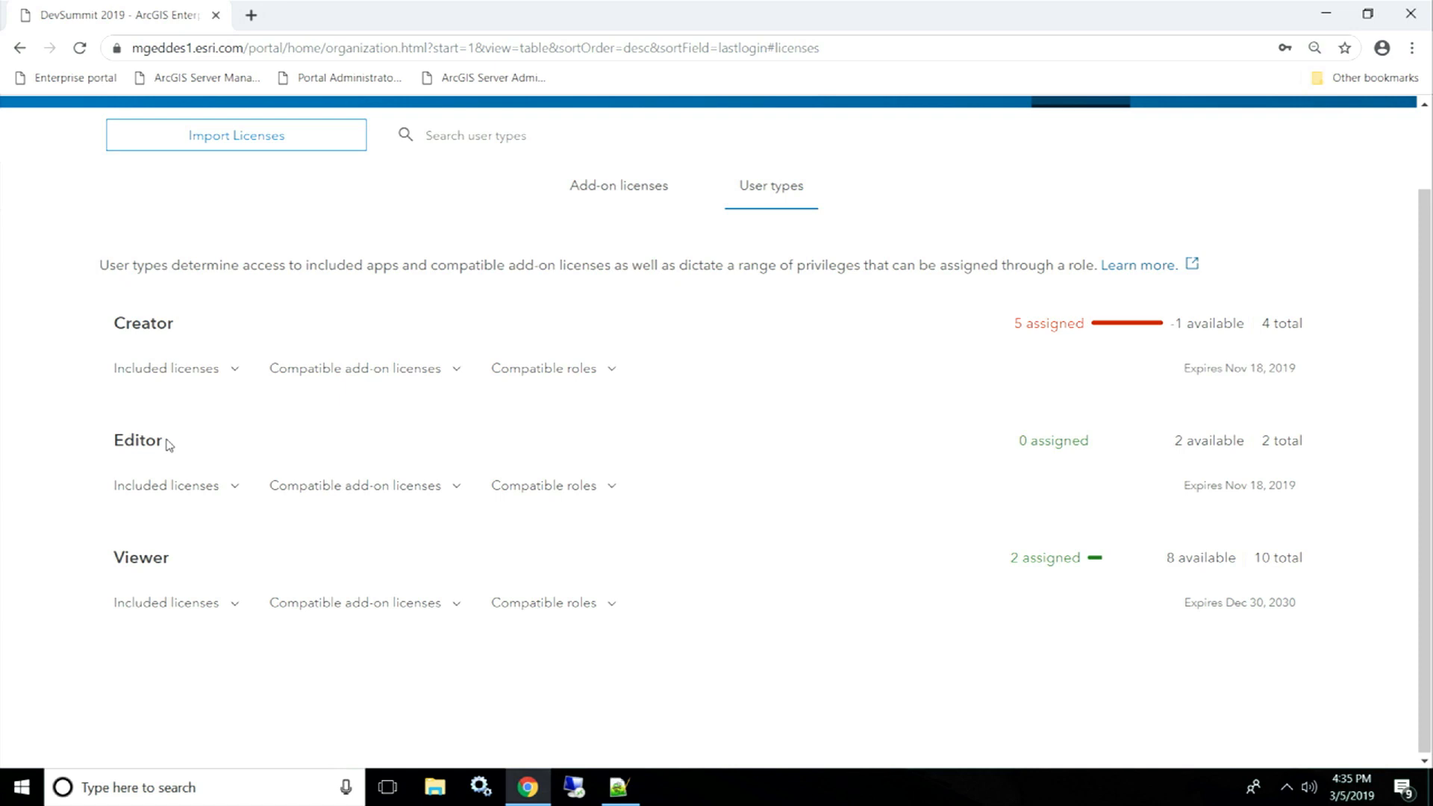
{"action": "scroll", "coordinate": [169, 444], "scroll_direction": "up", "scroll_amount": 1}
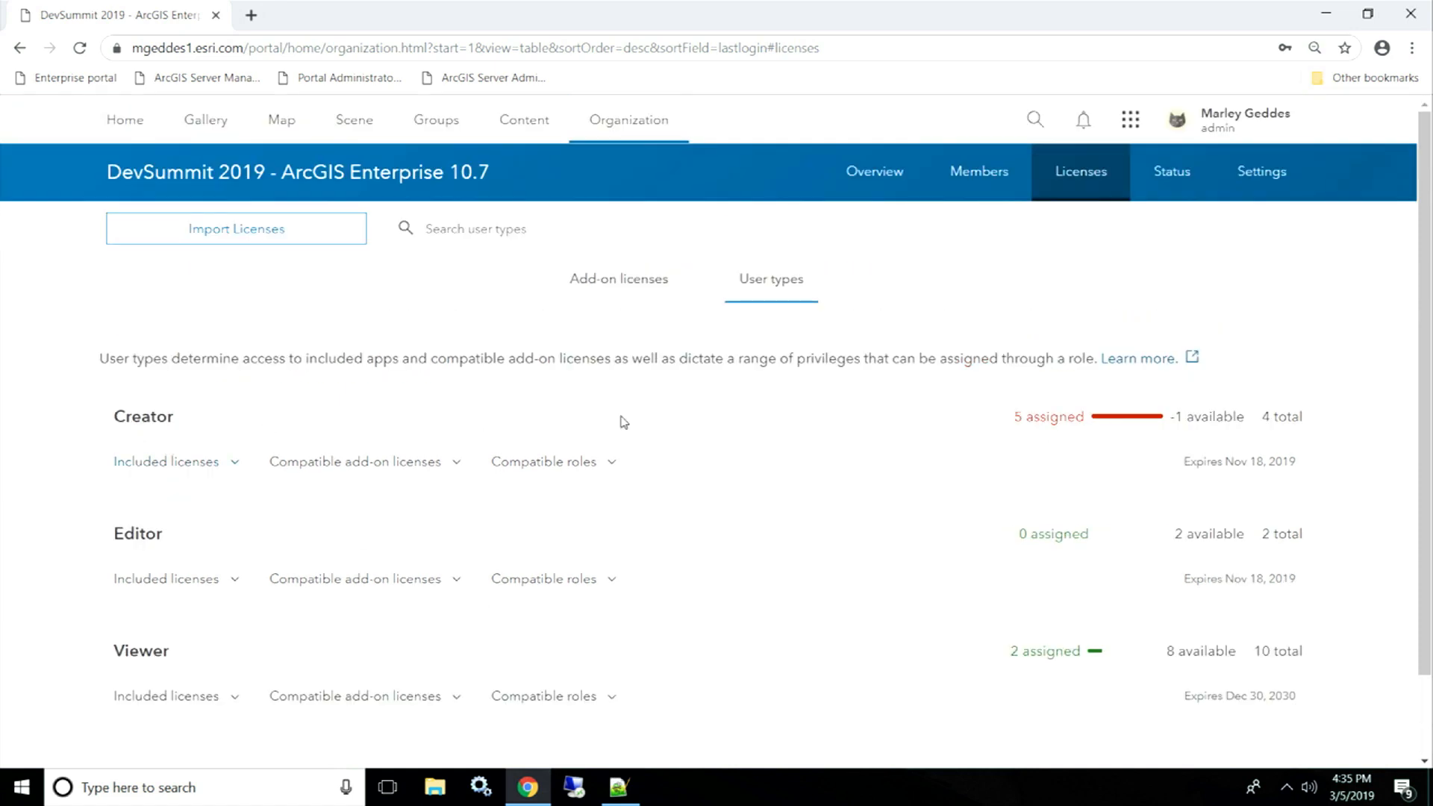
{"action": "left_click", "coordinate": [978, 175]}
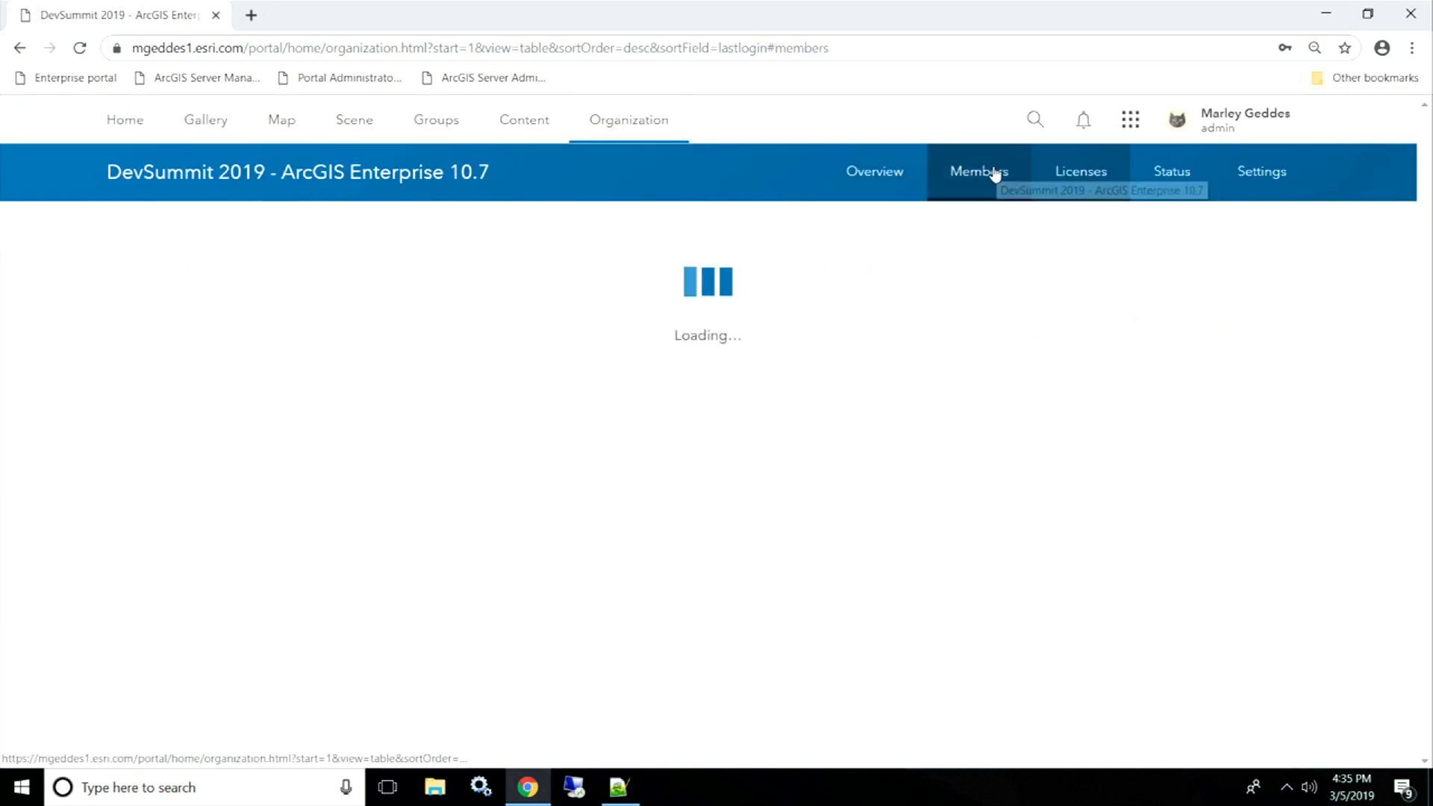
- Switch both Data Editor members from Creator to the Editor user type and save
{"action": "scroll", "coordinate": [1351, 458], "scroll_direction": "down", "scroll_amount": 1}
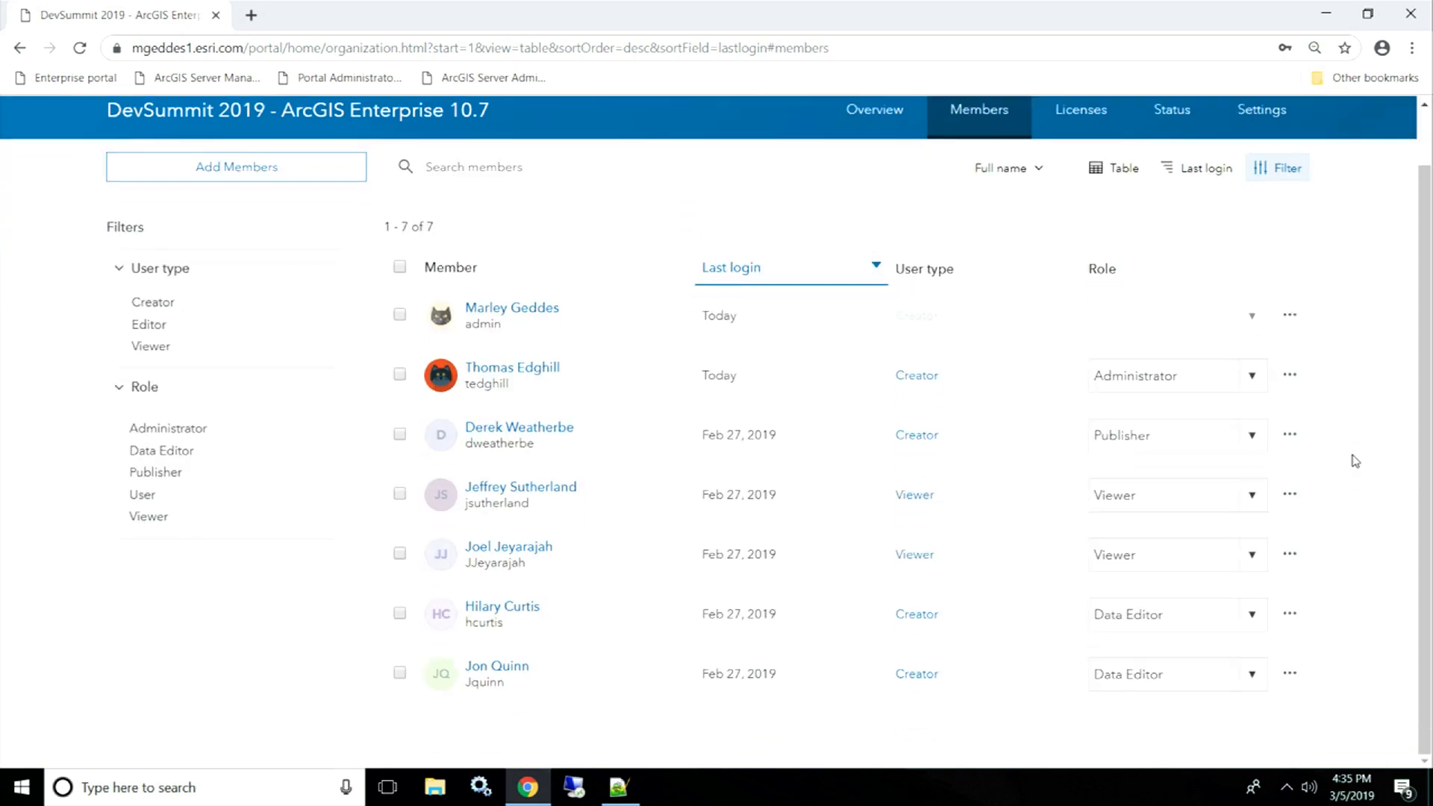
{"action": "left_click", "coordinate": [400, 613]}
{"action": "left_click", "coordinate": [400, 674]}
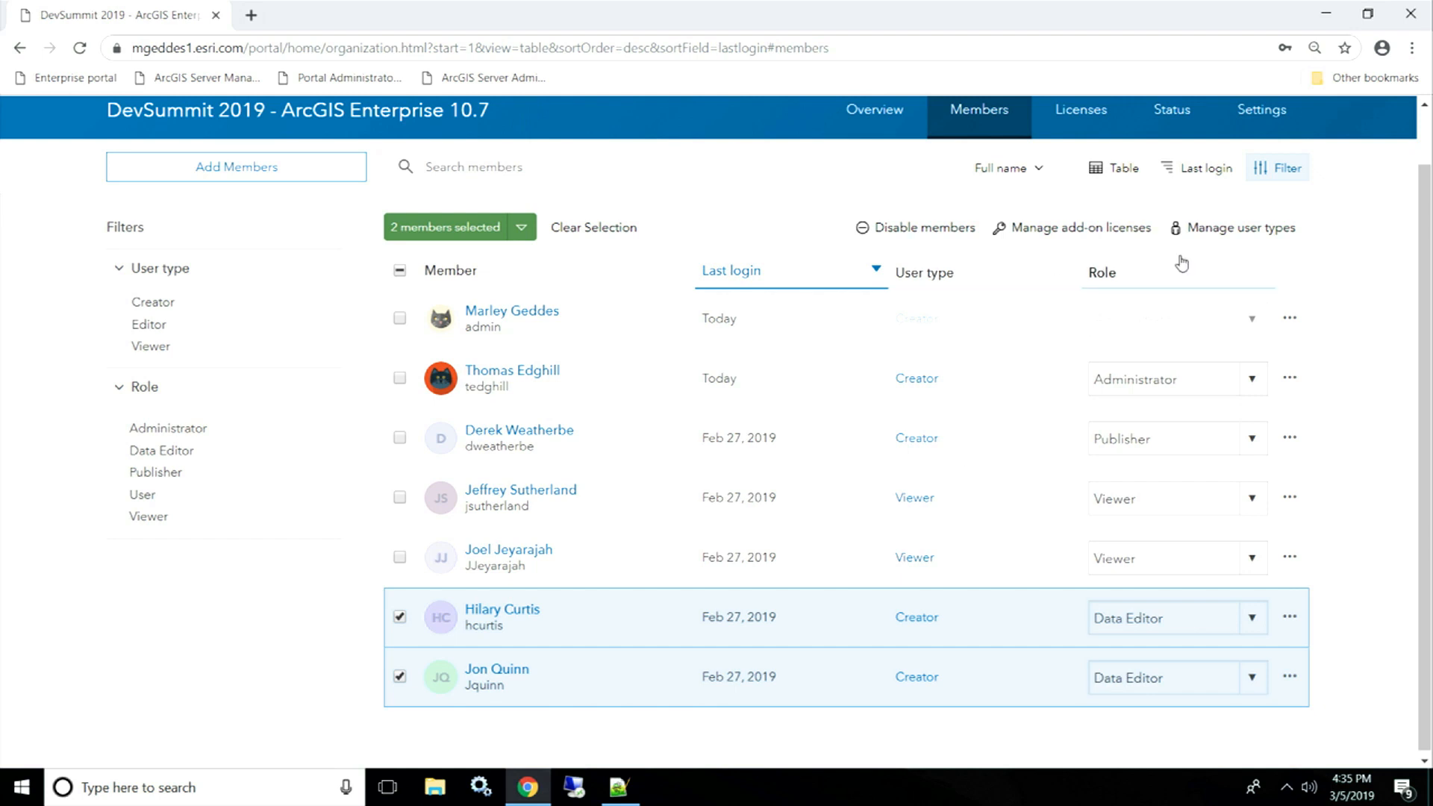
{"action": "left_click", "coordinate": [1233, 238]}
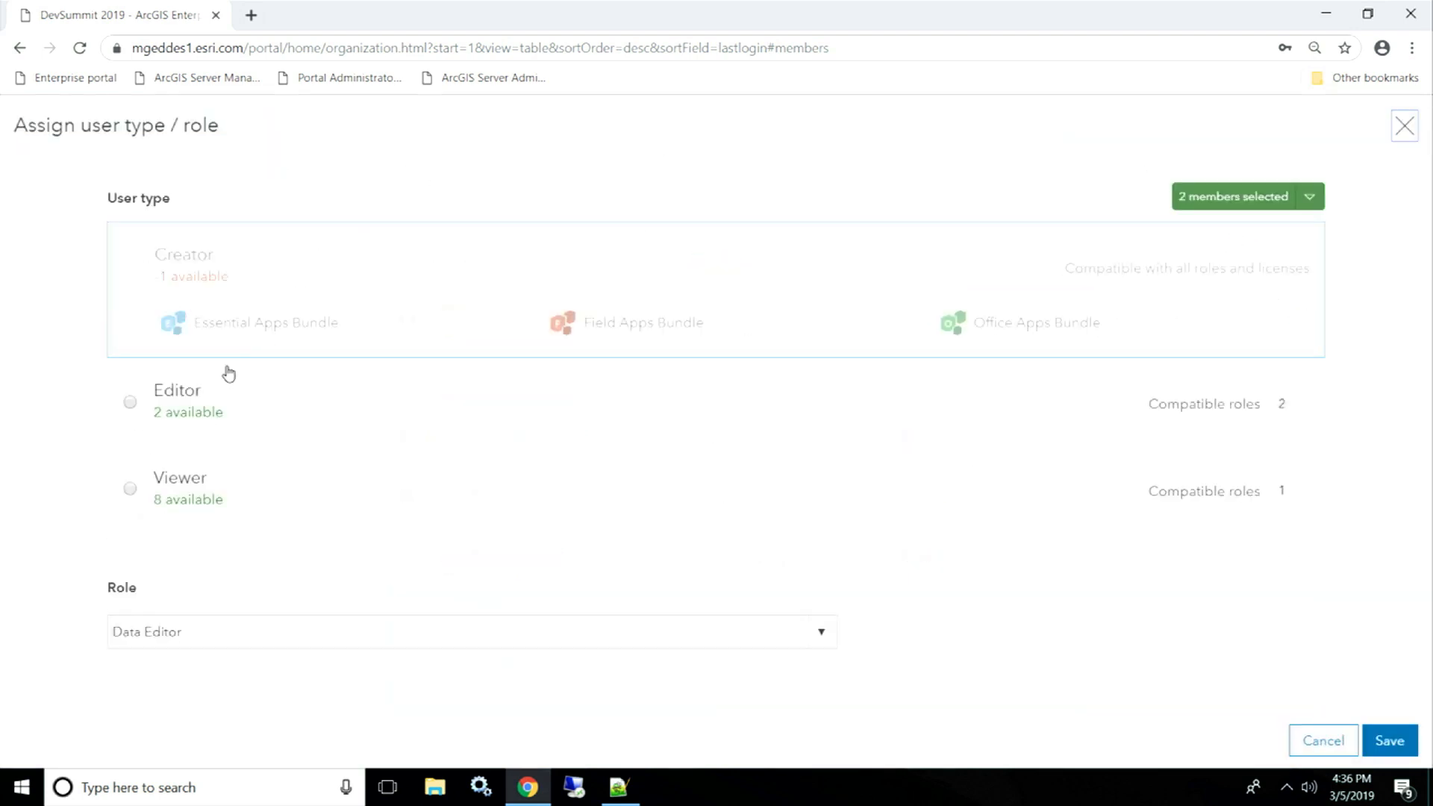
{"action": "left_click", "coordinate": [138, 411]}
{"action": "scroll", "coordinate": [224, 383], "scroll_direction": "down", "scroll_amount": 3}
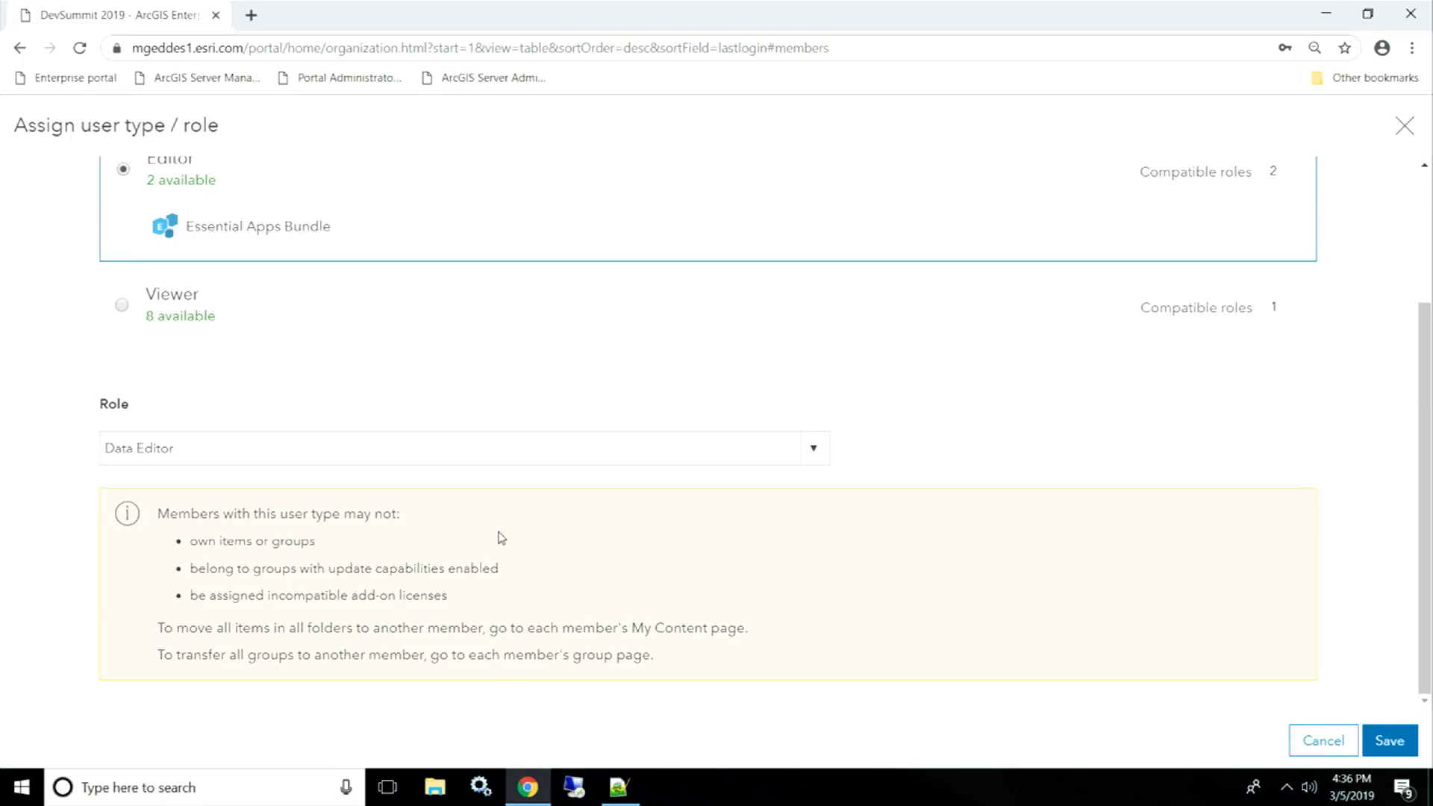
{"action": "left_click", "coordinate": [1390, 741]}
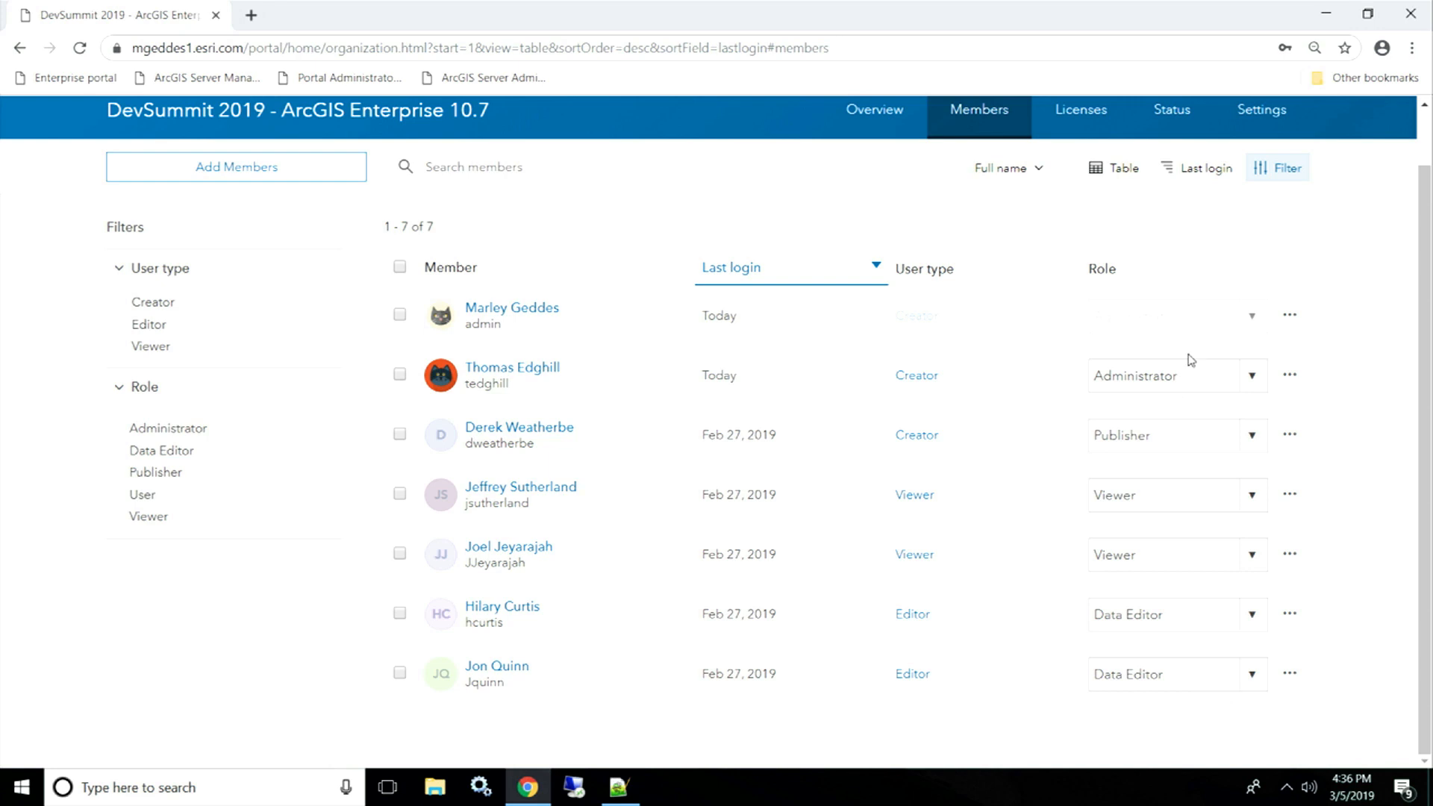
{"action": "scroll", "coordinate": [1188, 305], "scroll_direction": "up", "scroll_amount": 1}
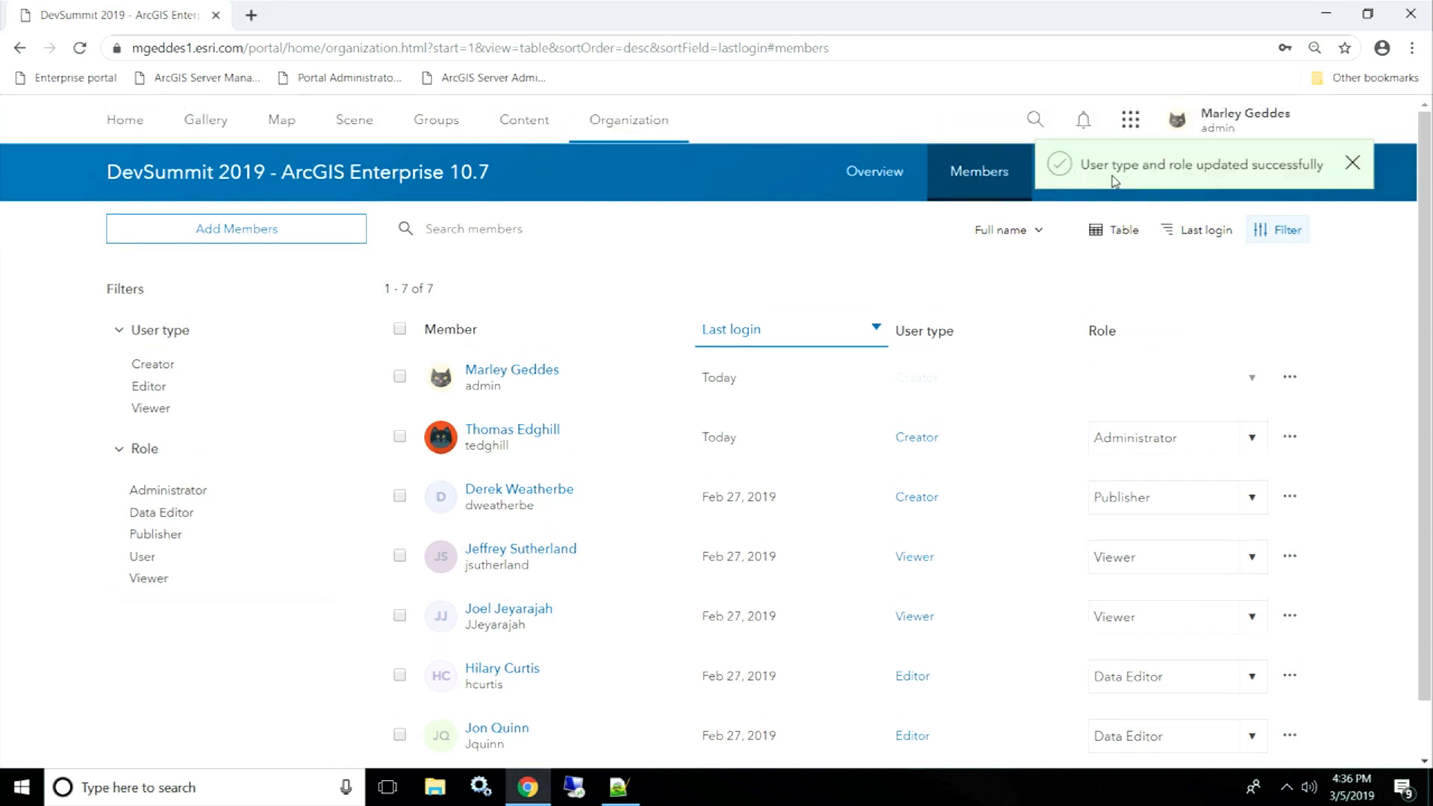
{"action": "left_click", "coordinate": [1351, 162]}
{"action": "left_click", "coordinate": [1100, 171]}
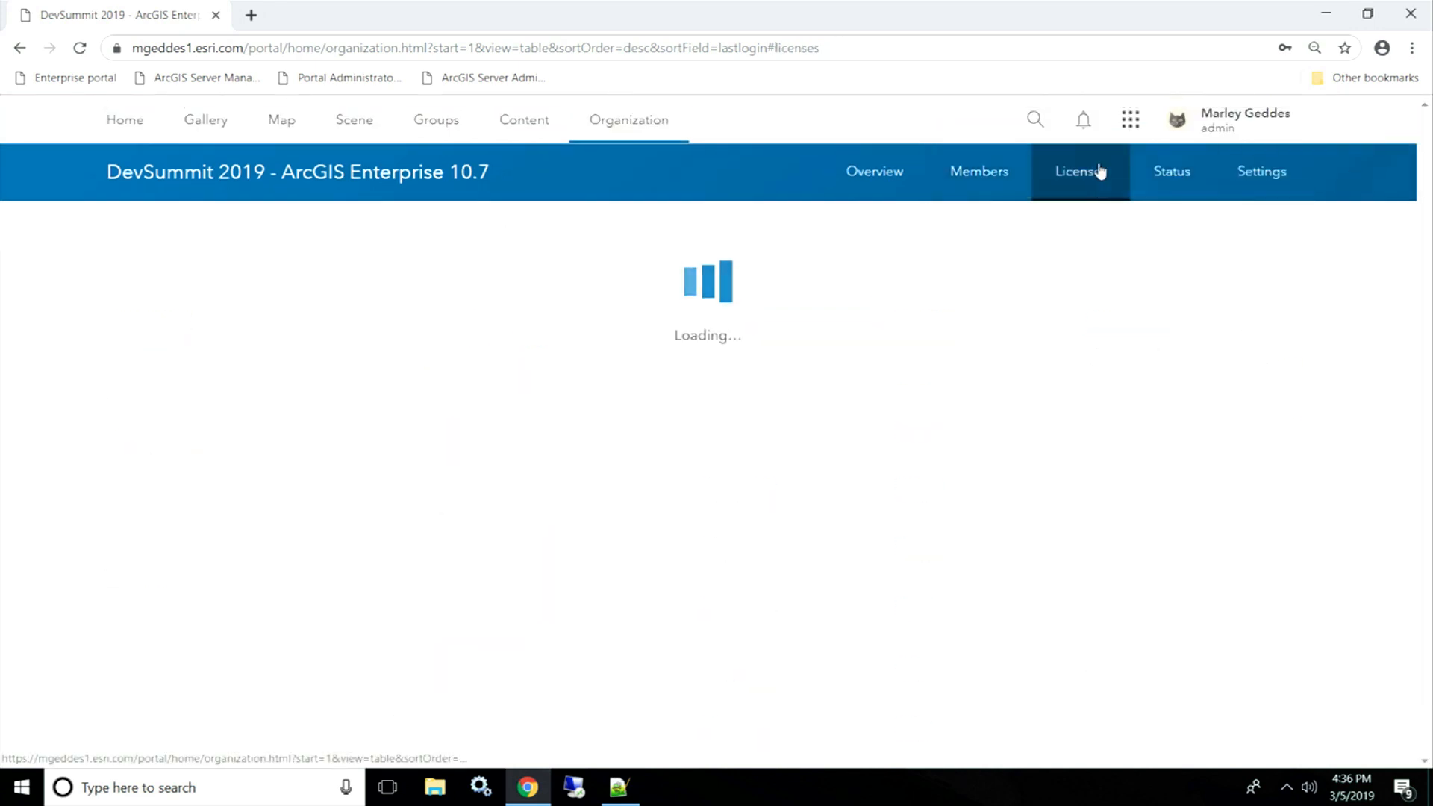
- Confirm the user type counts: Creator 3 of 4, Editor 2 of 2, Viewer 2 of 10
{"action": "left_click", "coordinate": [784, 288]}
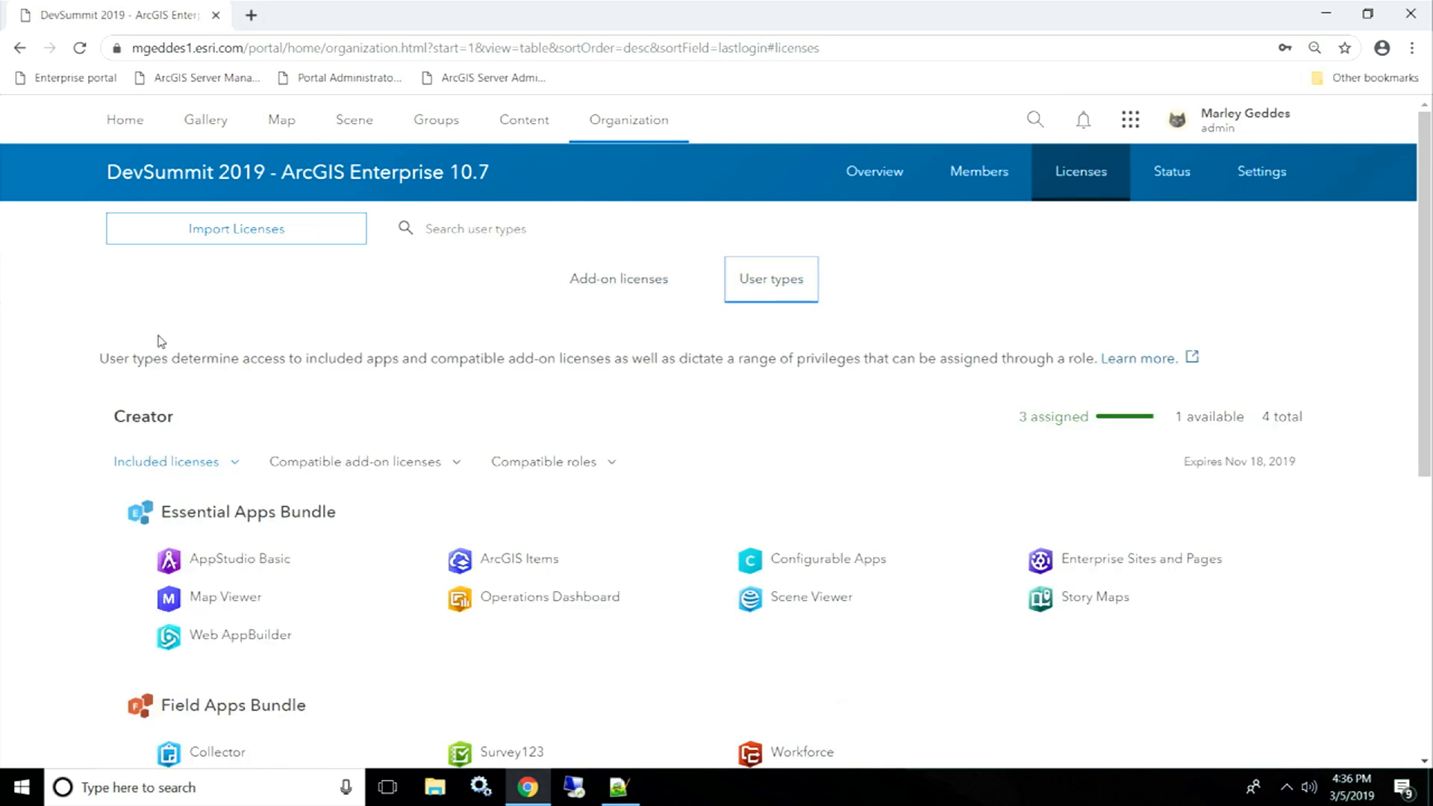
{"action": "left_click", "coordinate": [137, 461]}
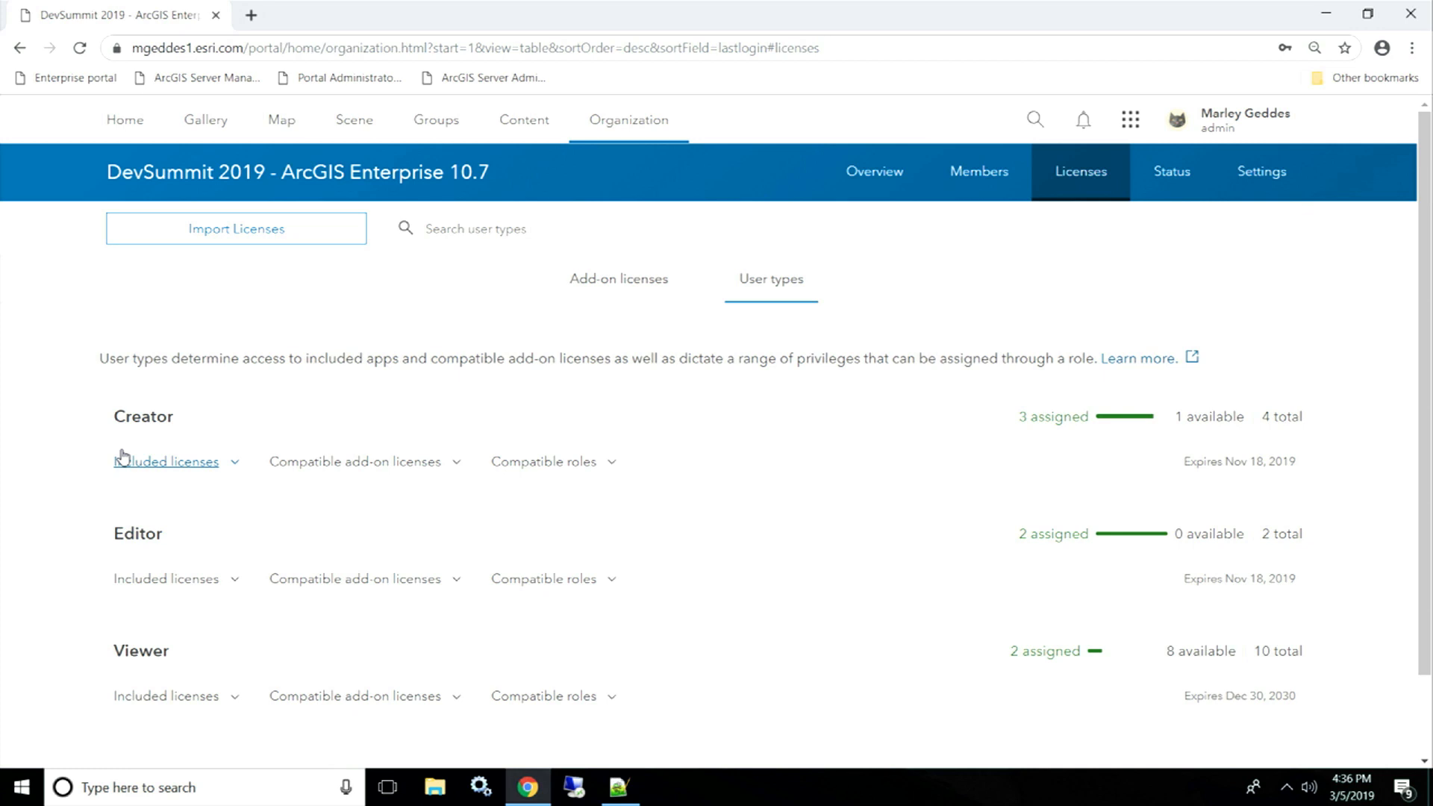
- Go through Overview to the Members list showing all seven members
{"action": "left_click", "coordinate": [892, 180]}
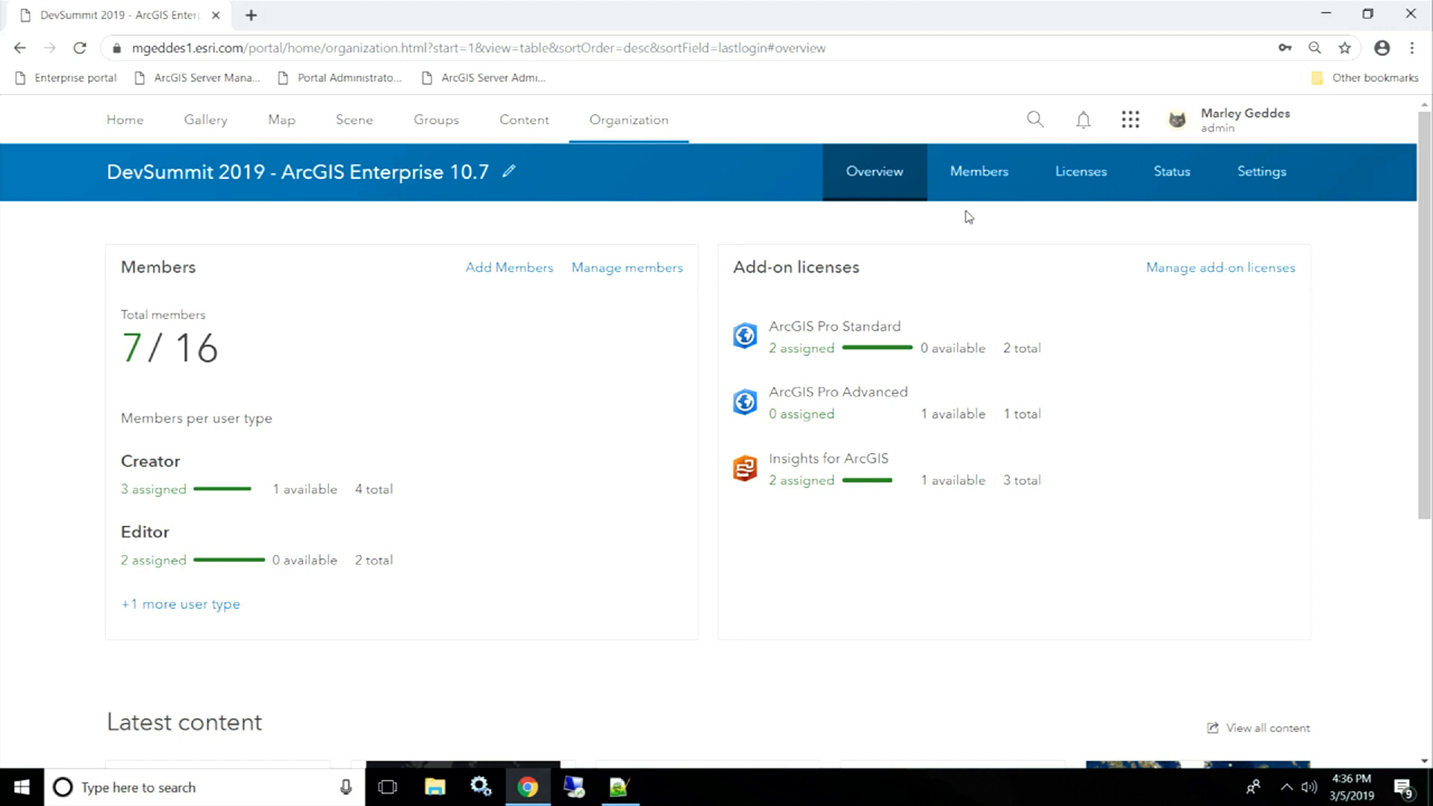
{"action": "left_click", "coordinate": [1001, 185]}
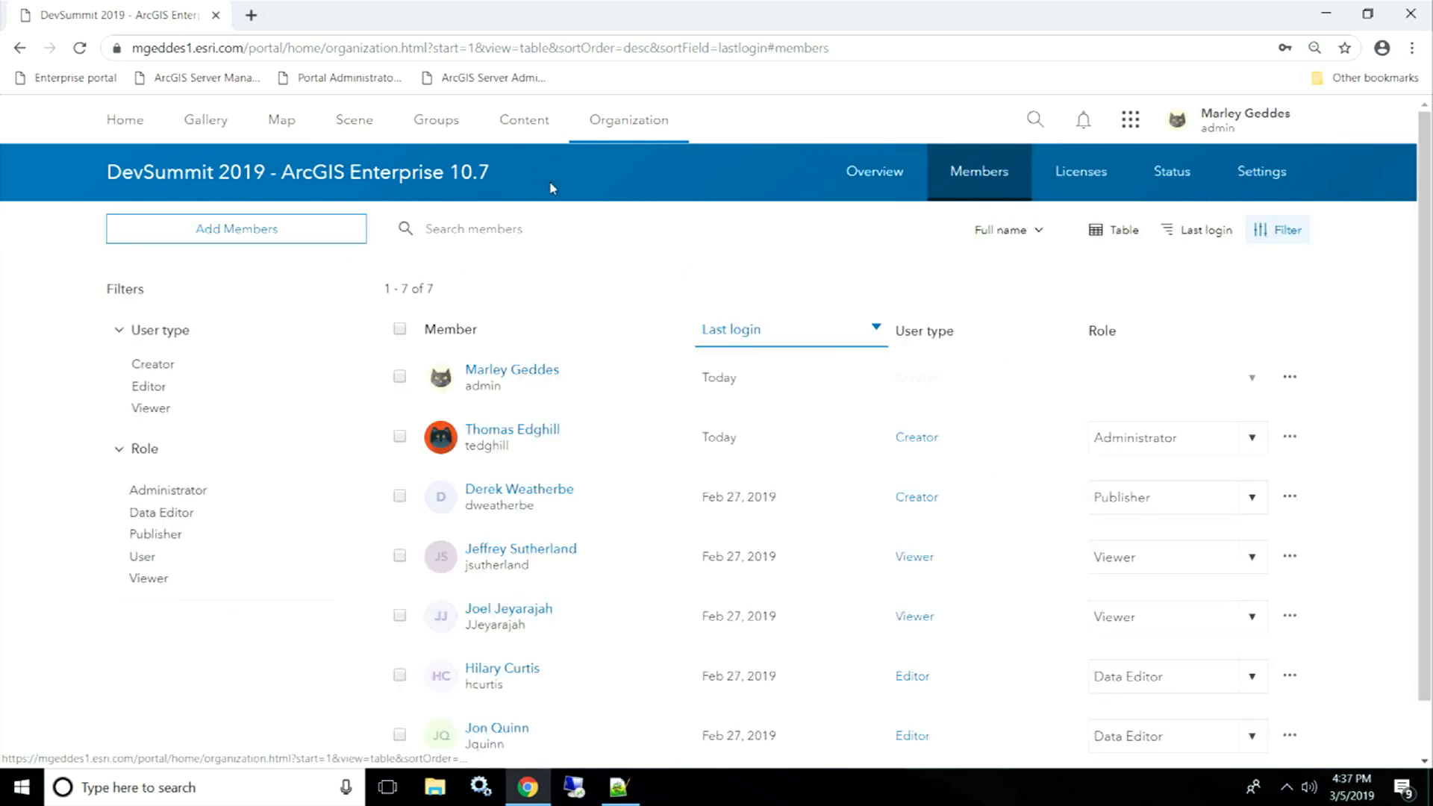
- Start Add Members with 'Add built-in portal members' and advance to Compile member list
{"action": "left_click", "coordinate": [222, 237]}
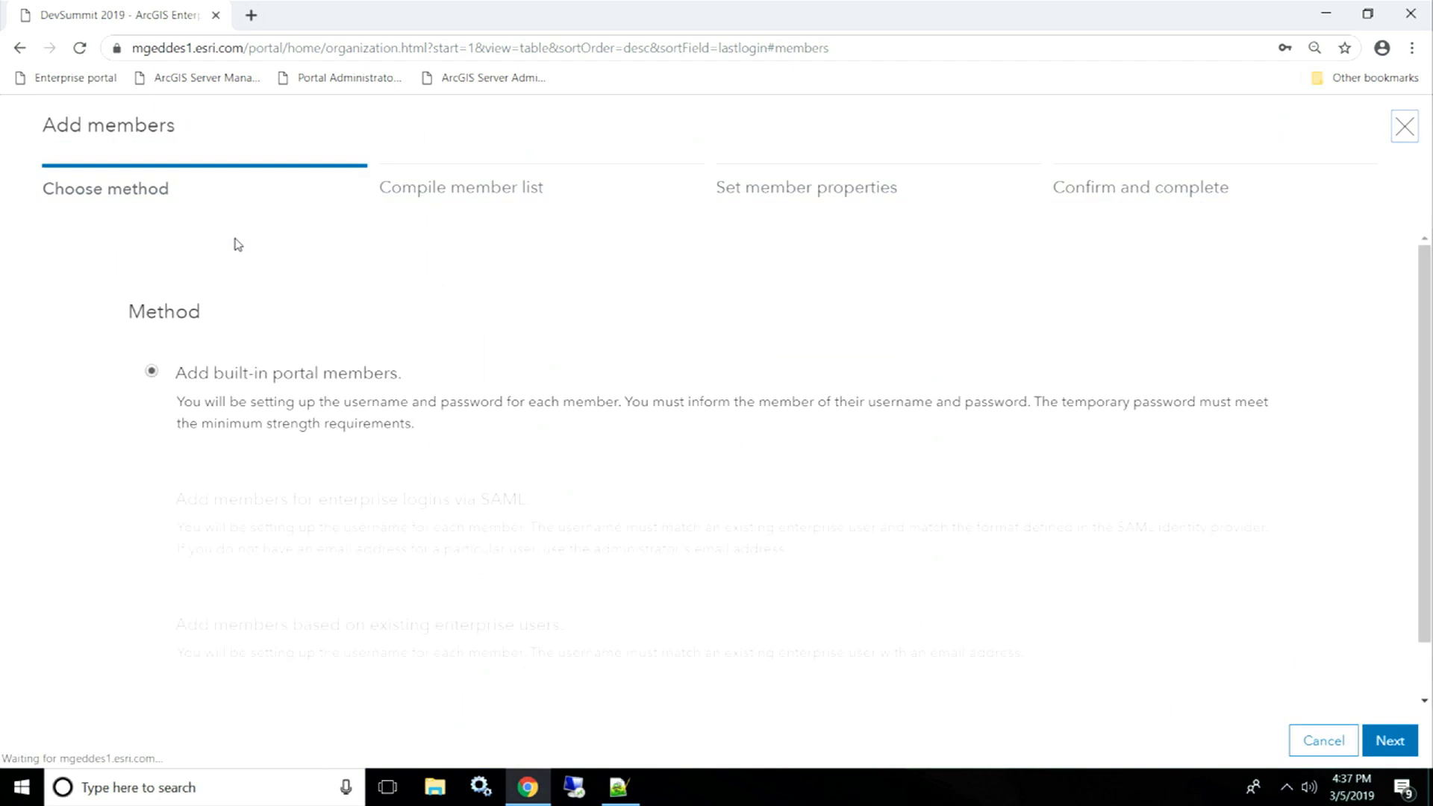
{"action": "scroll", "coordinate": [245, 265], "scroll_direction": "down", "scroll_amount": 1}
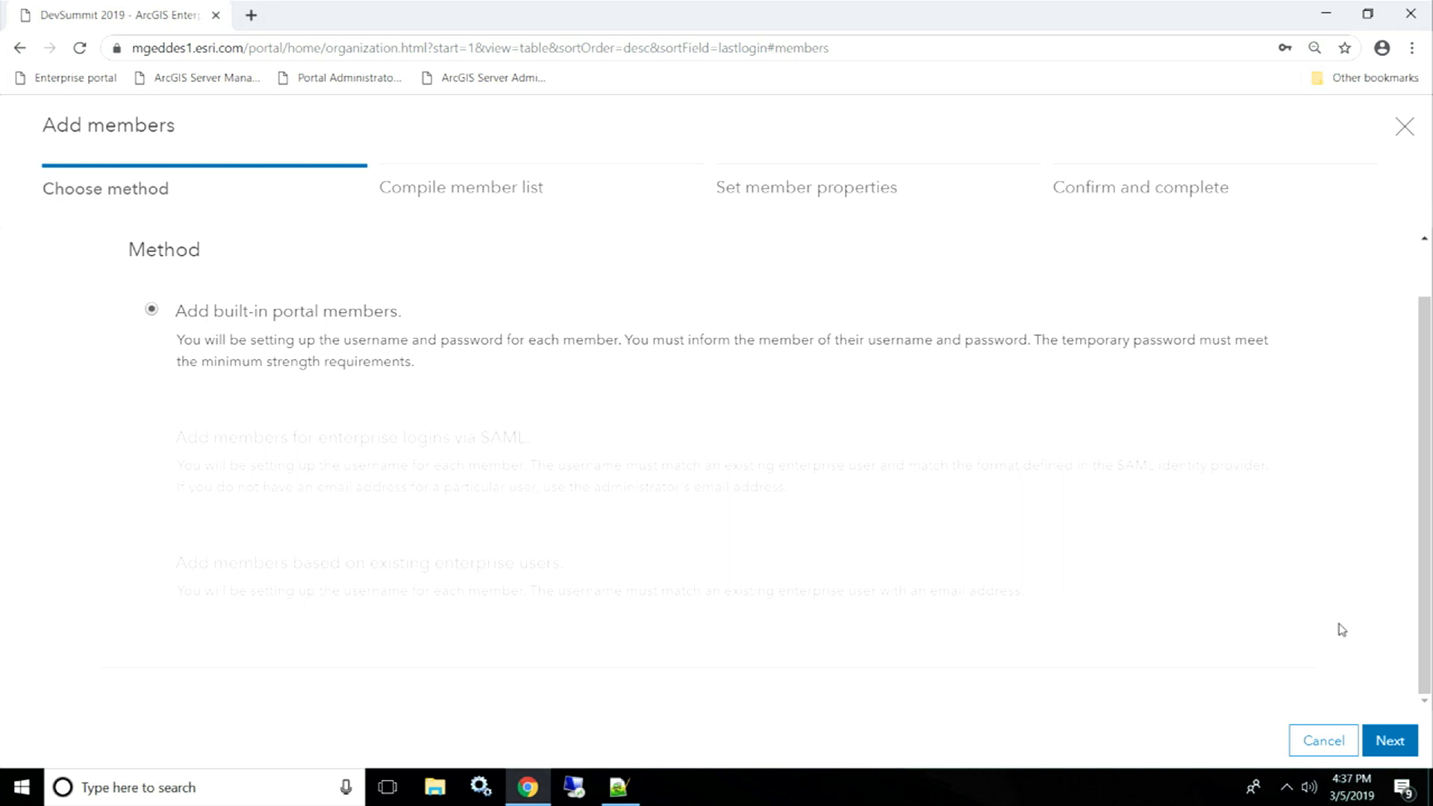
{"action": "left_click", "coordinate": [1398, 742]}
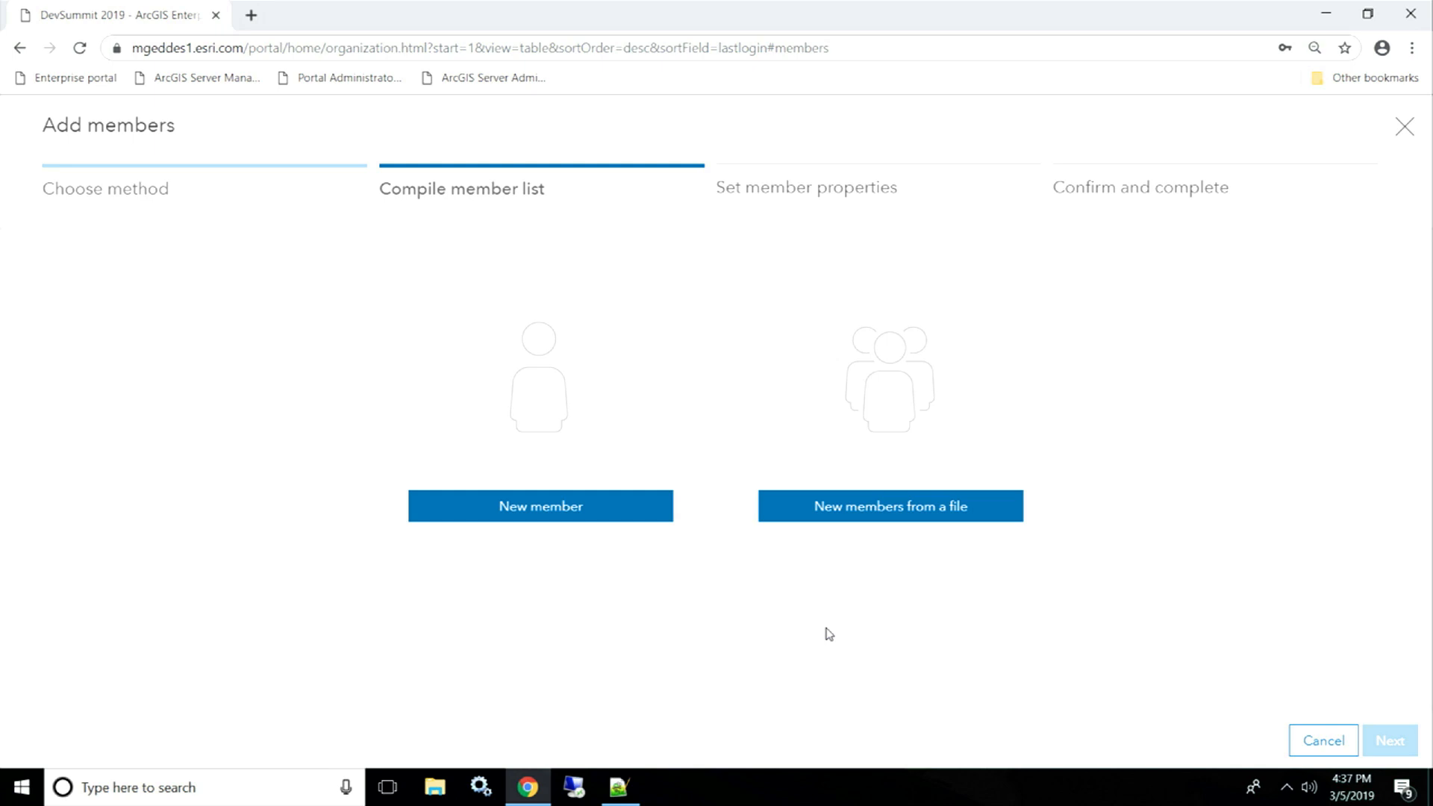
- Create a new member entry with the person's first name, last name and e-mail address
{"action": "left_click", "coordinate": [566, 507]}
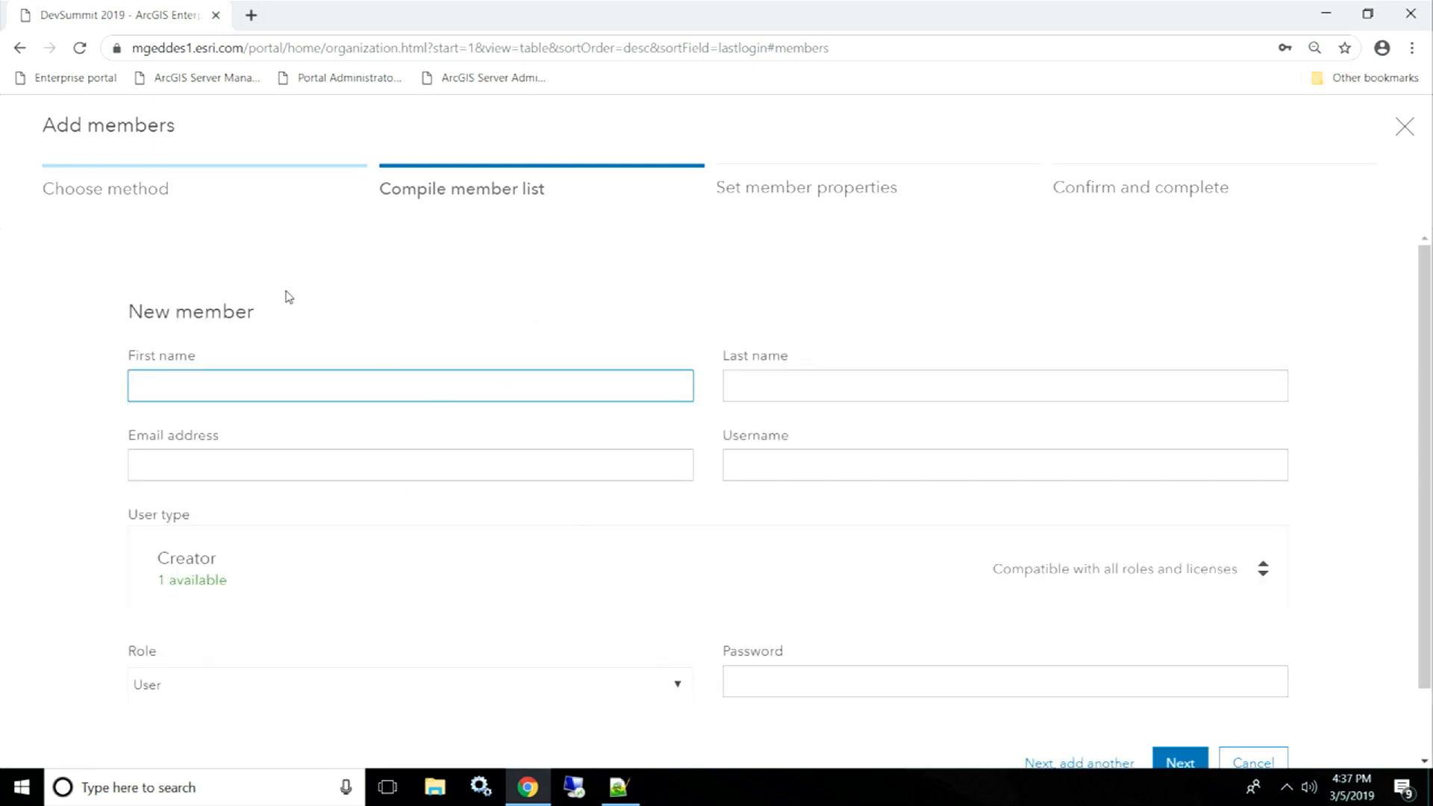
{"action": "scroll", "coordinate": [346, 294], "scroll_direction": "down", "scroll_amount": 1}
{"action": "scroll", "coordinate": [403, 336], "scroll_direction": "up", "scroll_amount": 1}
{"action": "type", "text": "John"}
{"action": "left_click", "coordinate": [751, 381]}
{"action": "type", "text": "Doe"}
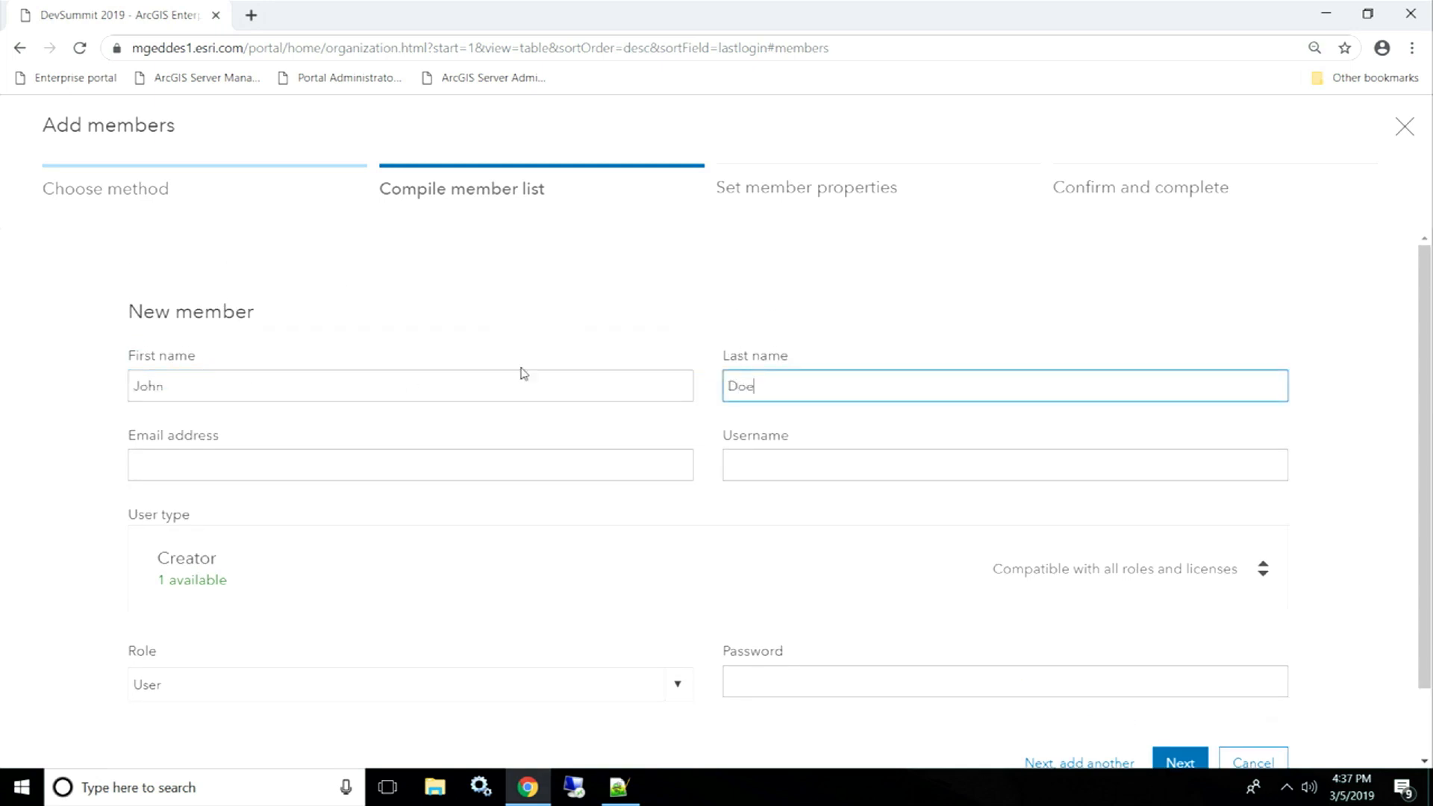
{"action": "left_click", "coordinate": [333, 455]}
{"action": "type", "text": "John"}
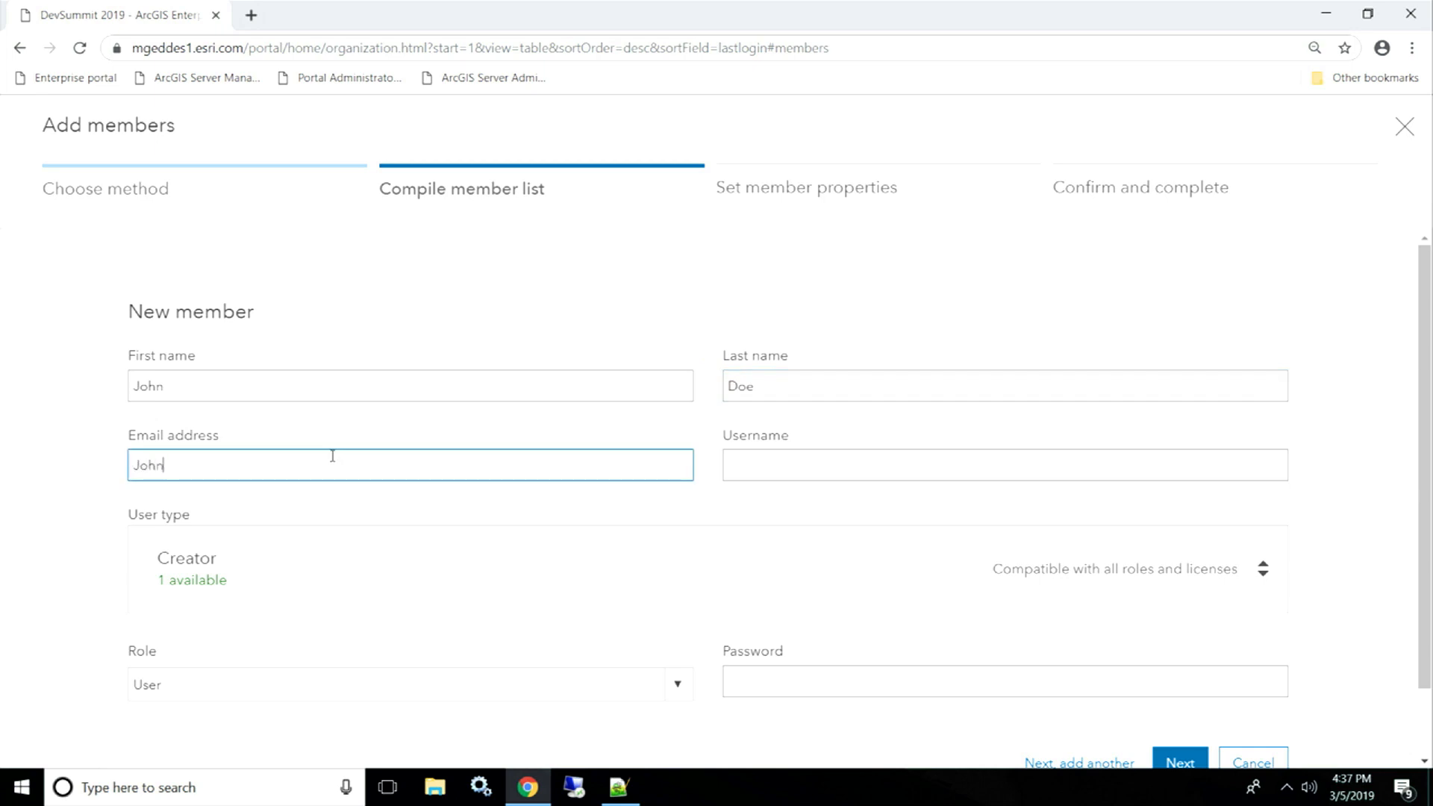
{"action": "left_click", "coordinate": [50, 471]}
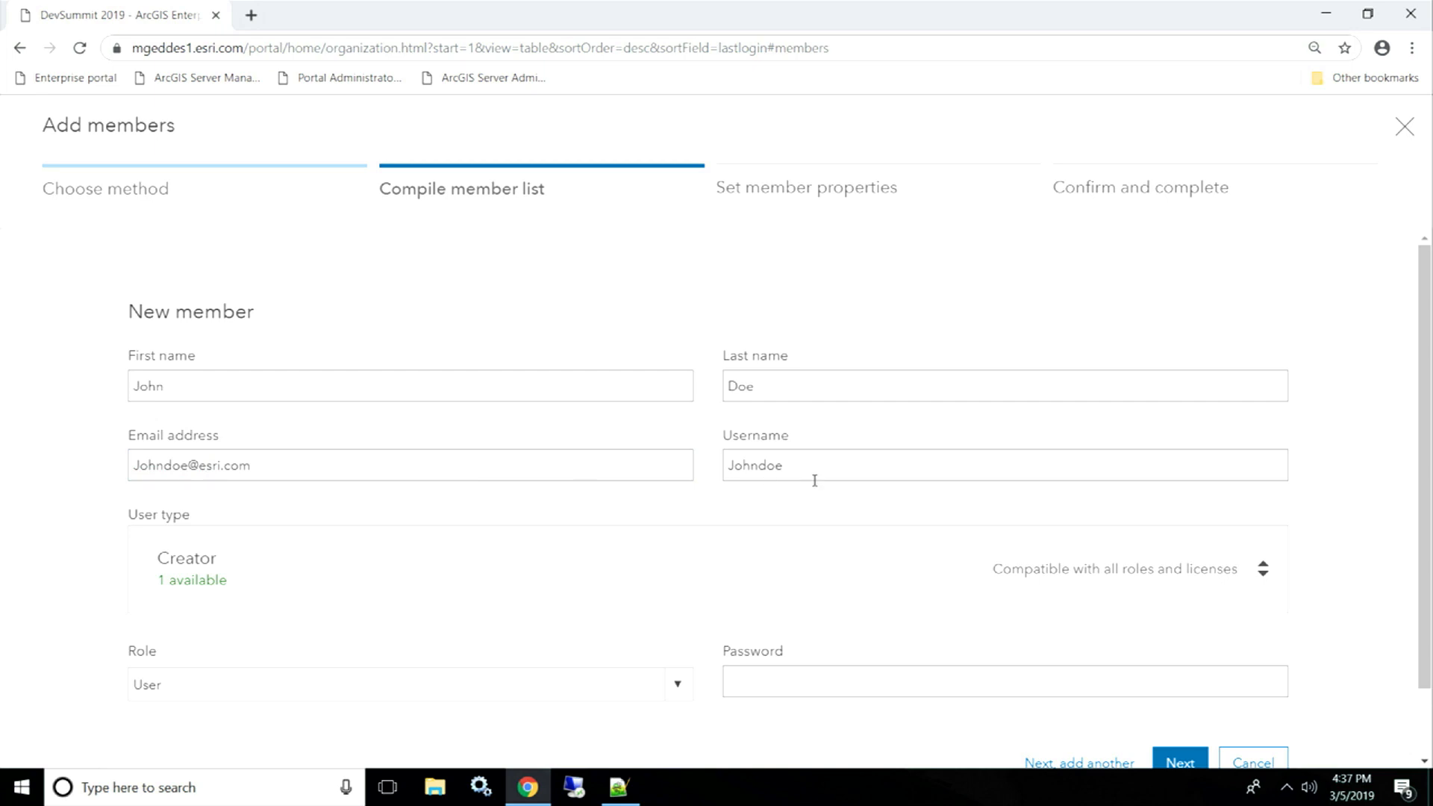
- Keep the Creator user type, assign the Publisher role, set a password, and add the member
{"action": "scroll", "coordinate": [1409, 521], "scroll_direction": "down", "scroll_amount": 2}
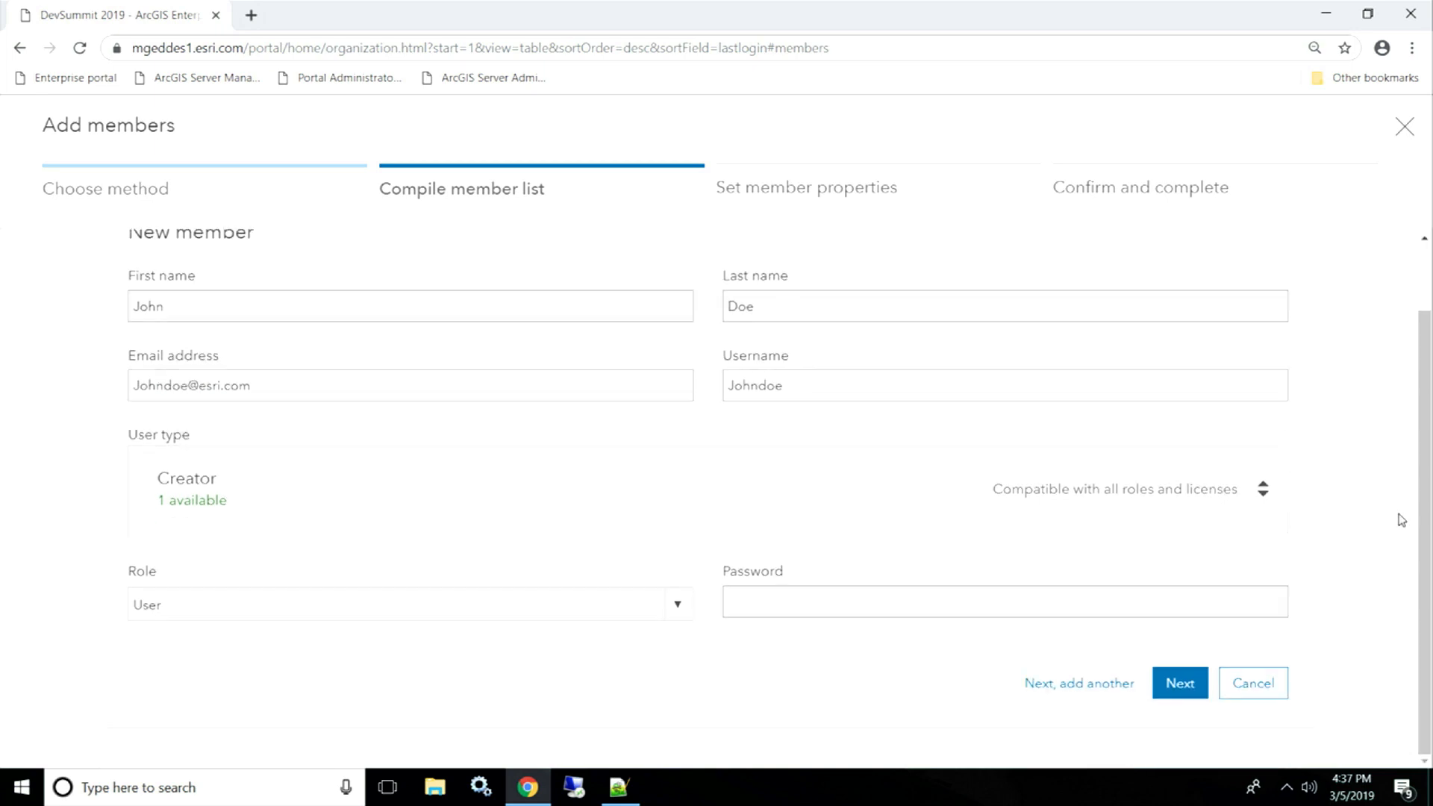
{"action": "left_click", "coordinate": [1262, 496]}
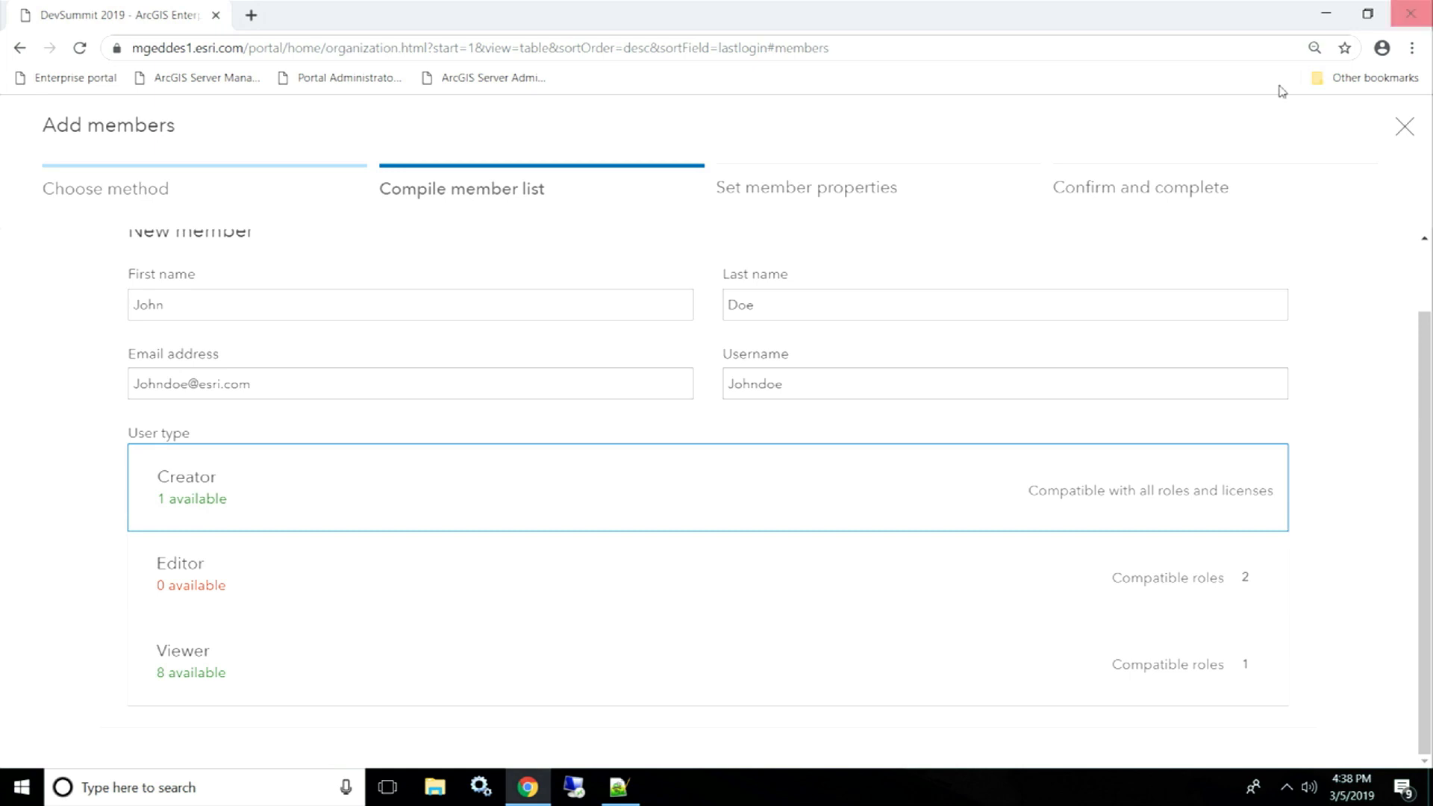
{"action": "left_click", "coordinate": [212, 492]}
{"action": "left_click", "coordinate": [672, 603]}
{"action": "left_click", "coordinate": [174, 514]}
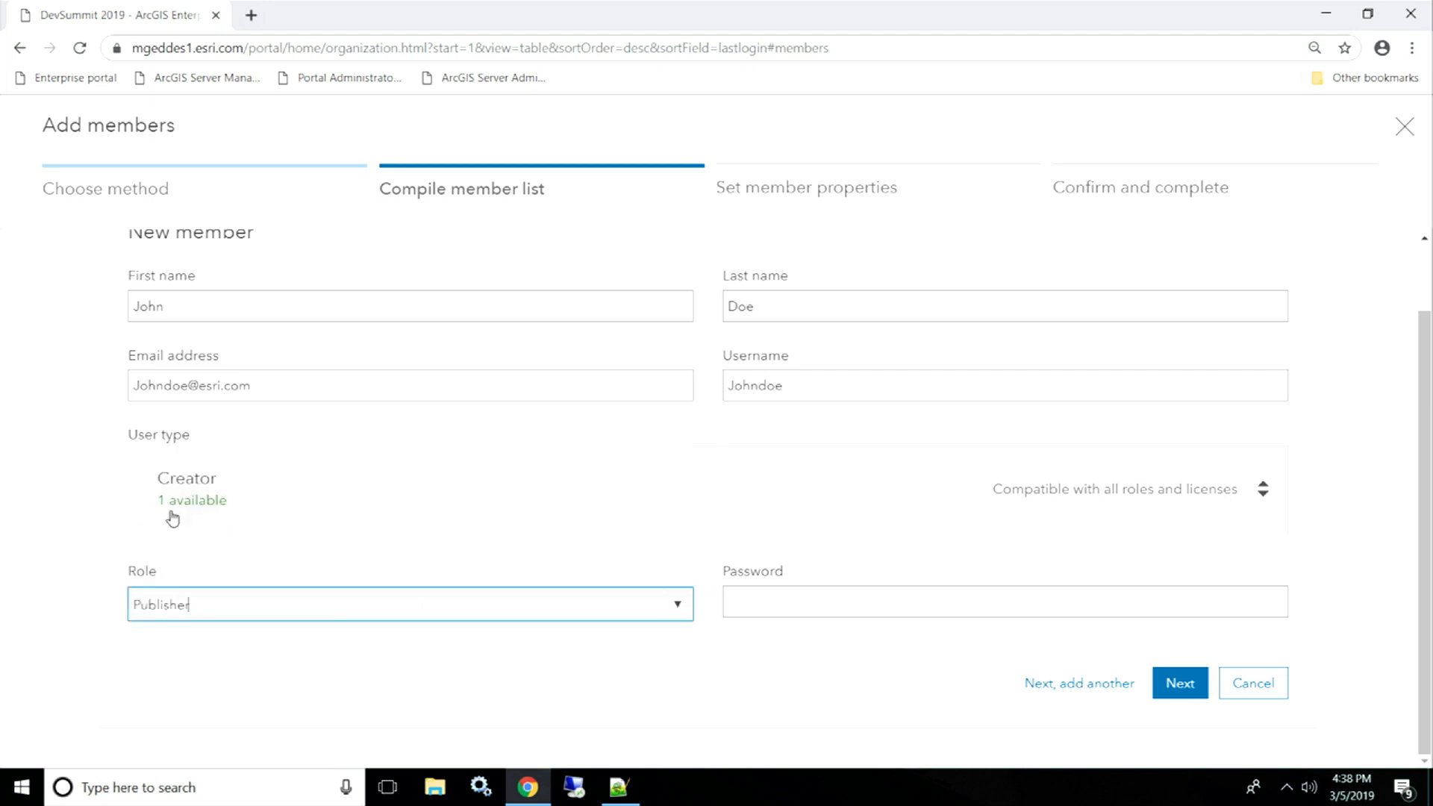
{"action": "left_click", "coordinate": [731, 607]}
{"action": "type", "text": "••••••"}
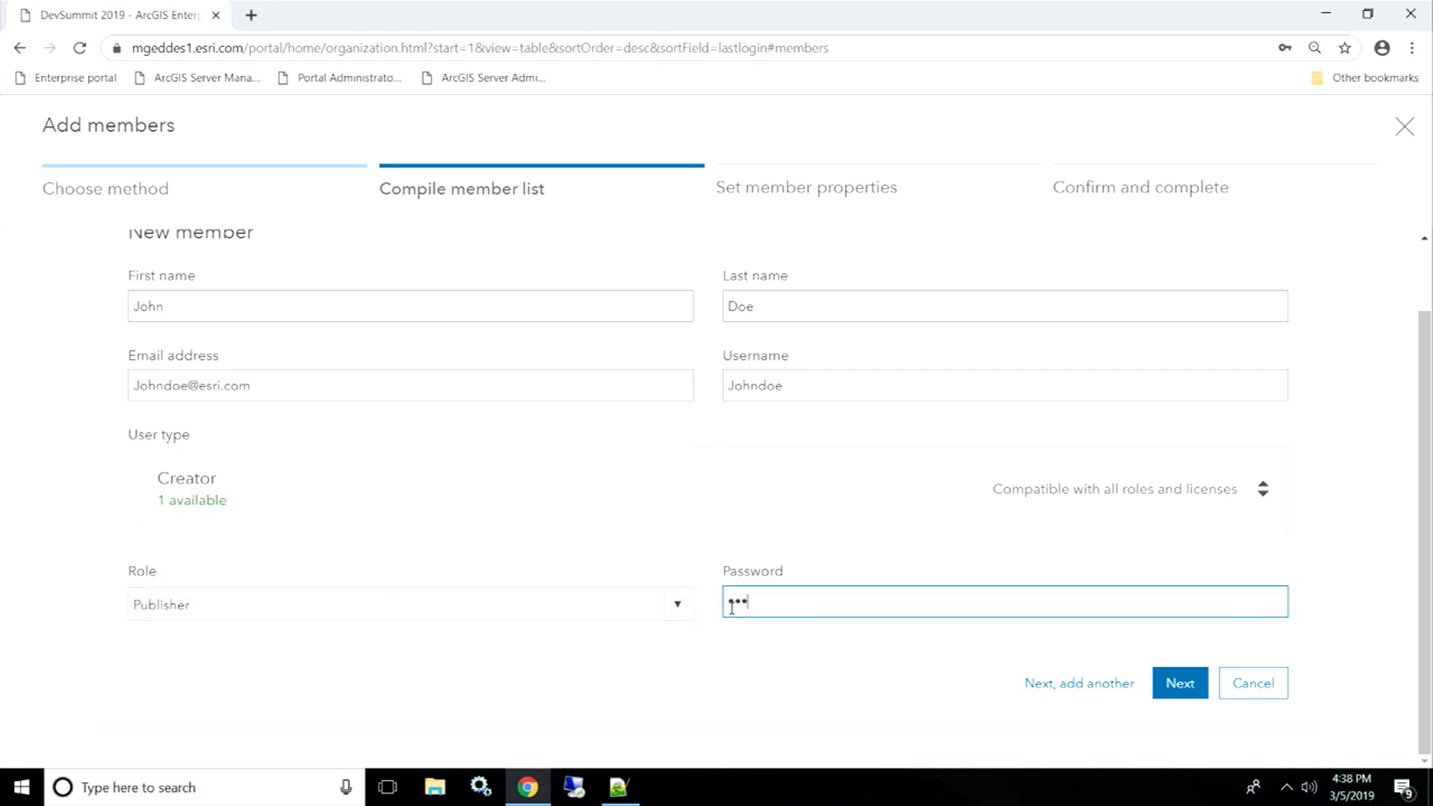
{"action": "type", "text": "•••"}
{"action": "left_click", "coordinate": [1184, 669]}
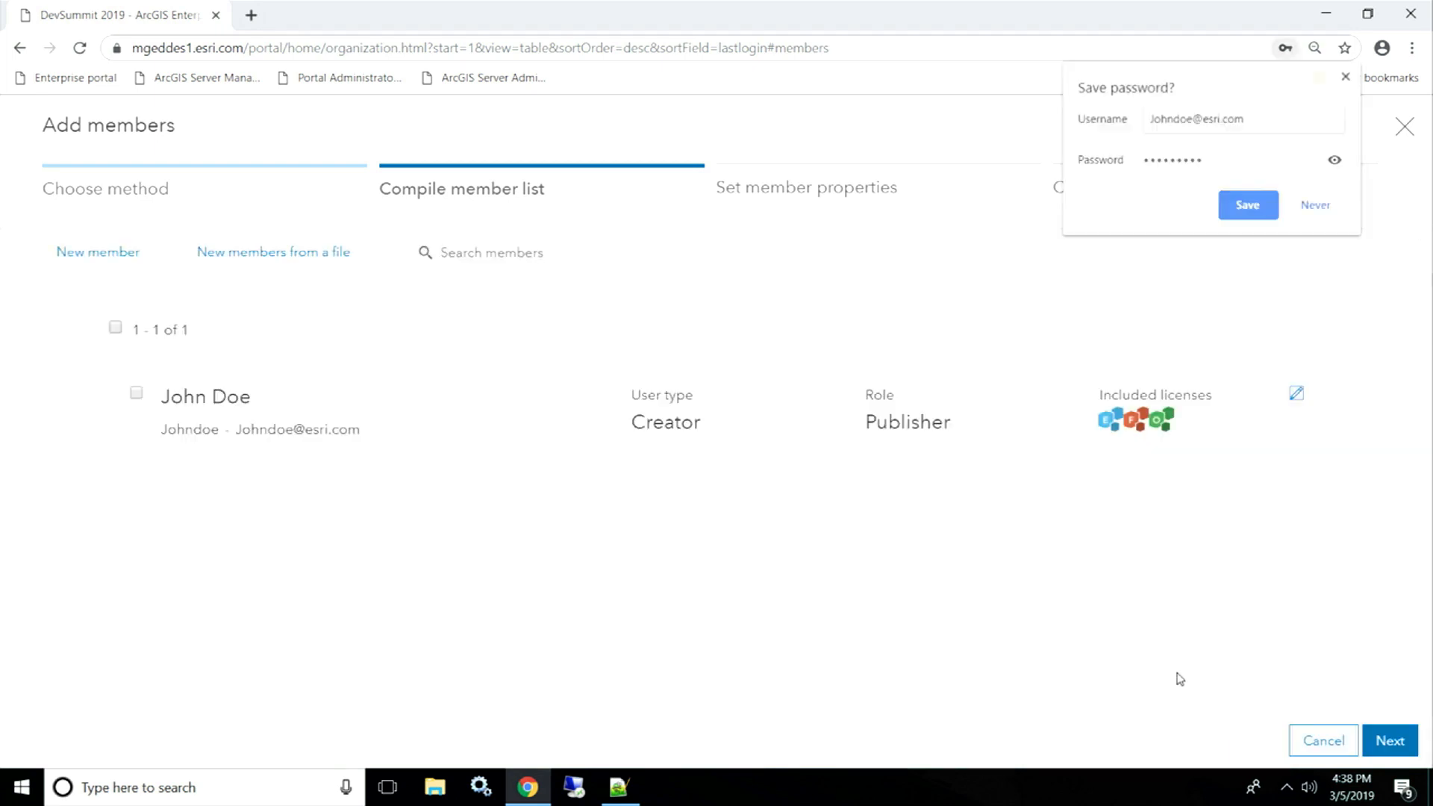
- Decline Chrome's password saving and check the Essential Apps and Office Apps included licences
{"action": "left_click", "coordinate": [1346, 76]}
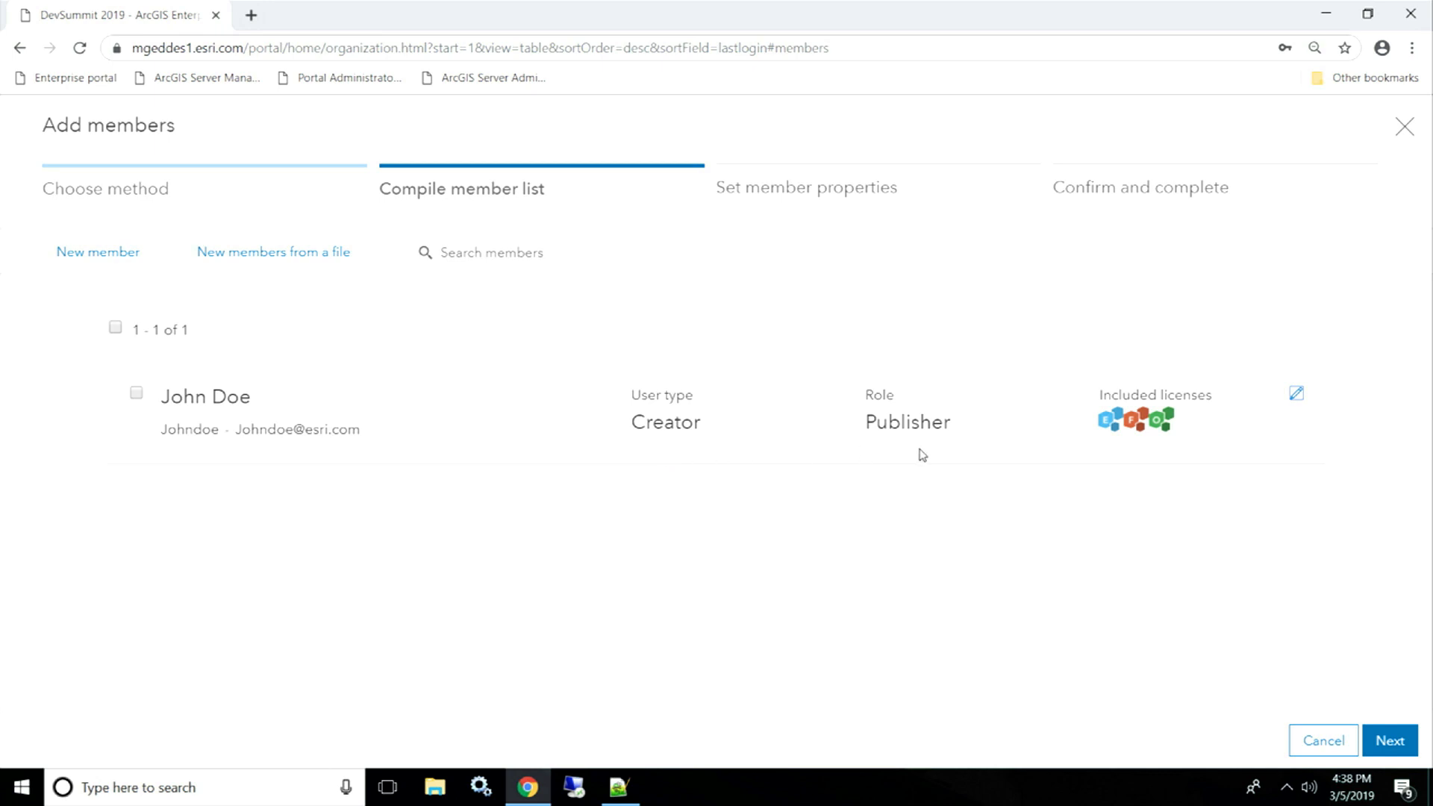
{"action": "mouse_move", "coordinate": [1106, 420]}
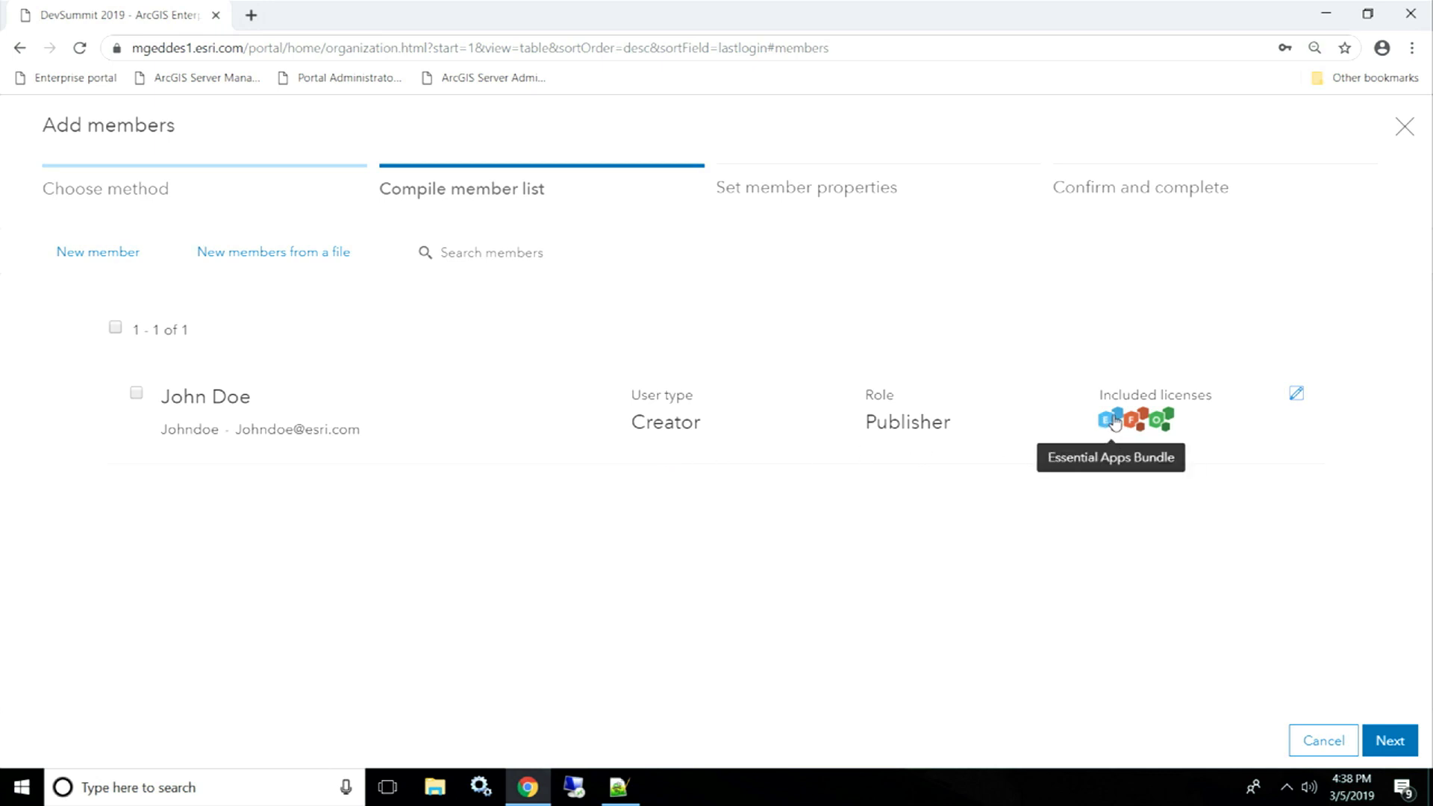
{"action": "mouse_move", "coordinate": [1158, 416]}
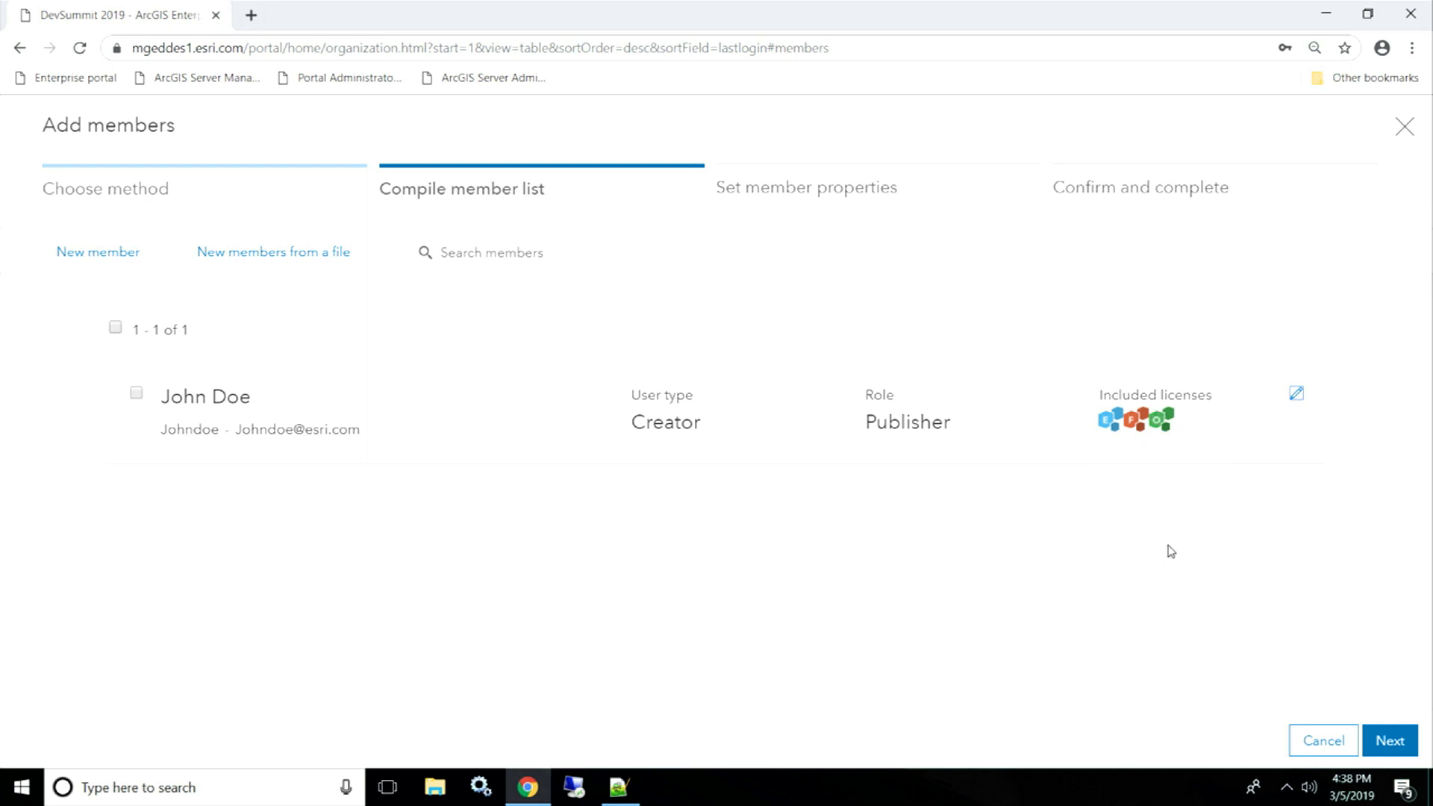
- Assign ArcGIS Pro Advanced with 3D, Network and Spatial Analyst extensions, plus Insights for ArcGIS
{"action": "left_click", "coordinate": [1390, 741]}
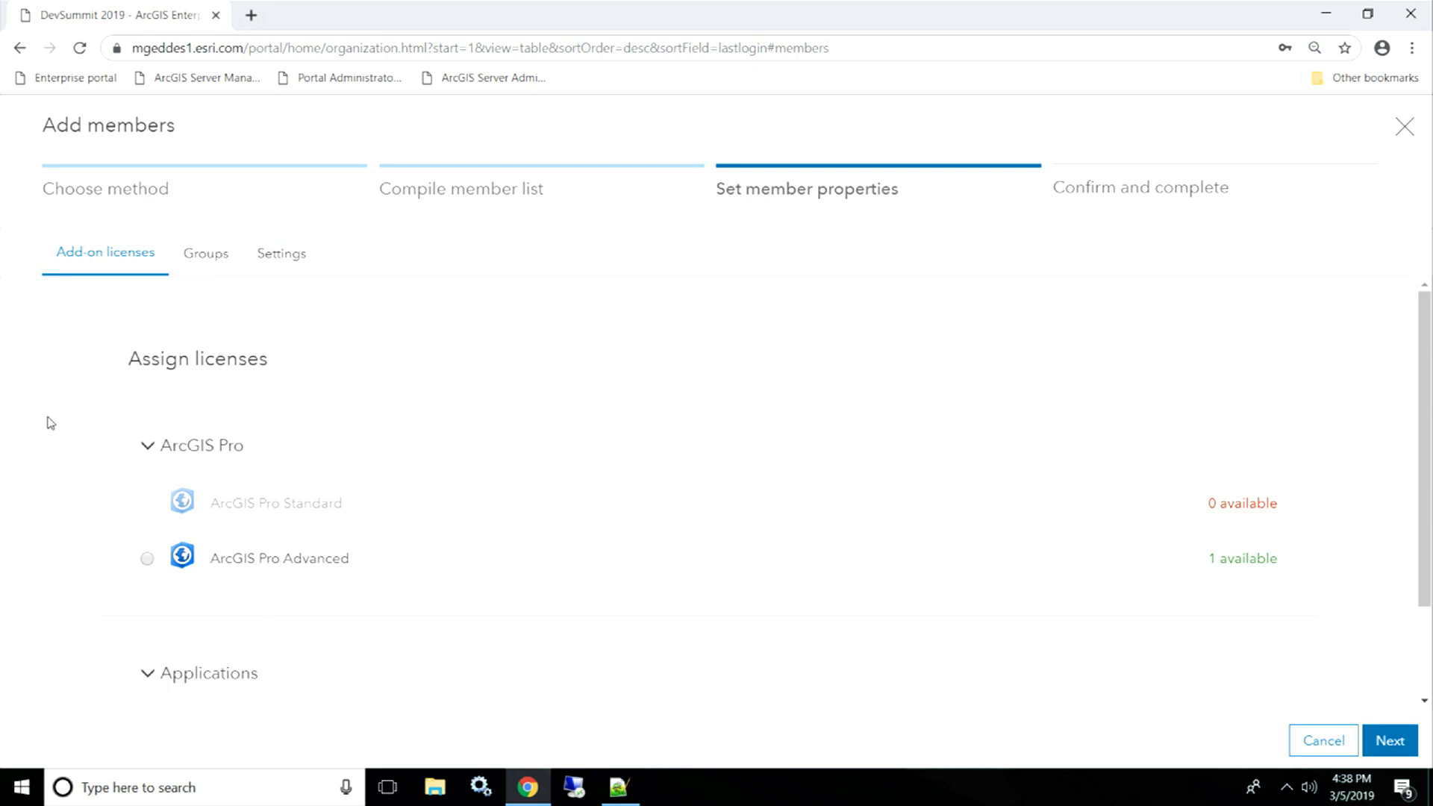
{"action": "scroll", "coordinate": [95, 419], "scroll_direction": "down", "scroll_amount": 1}
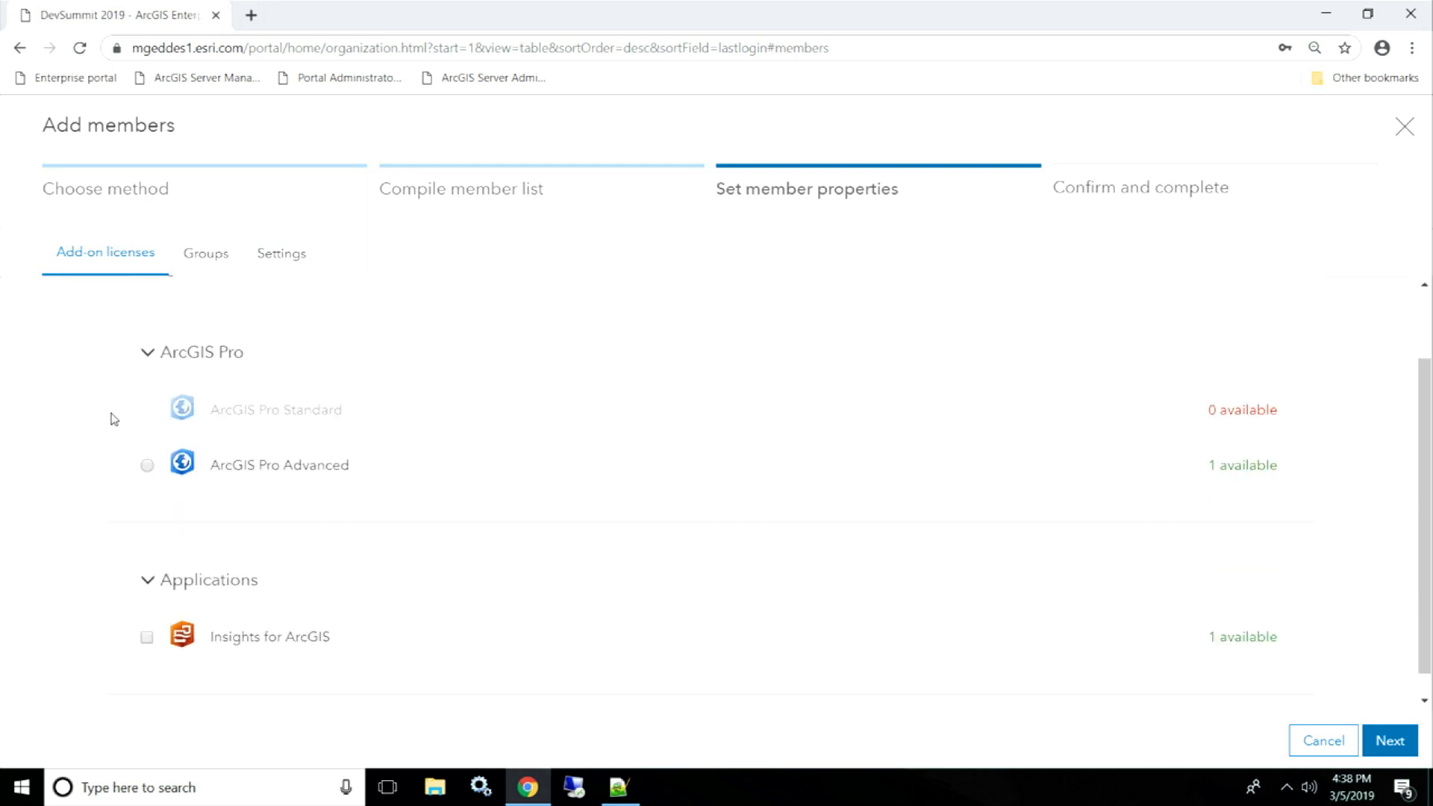
{"action": "left_click", "coordinate": [147, 466]}
{"action": "scroll", "coordinate": [150, 470], "scroll_direction": "down", "scroll_amount": 1}
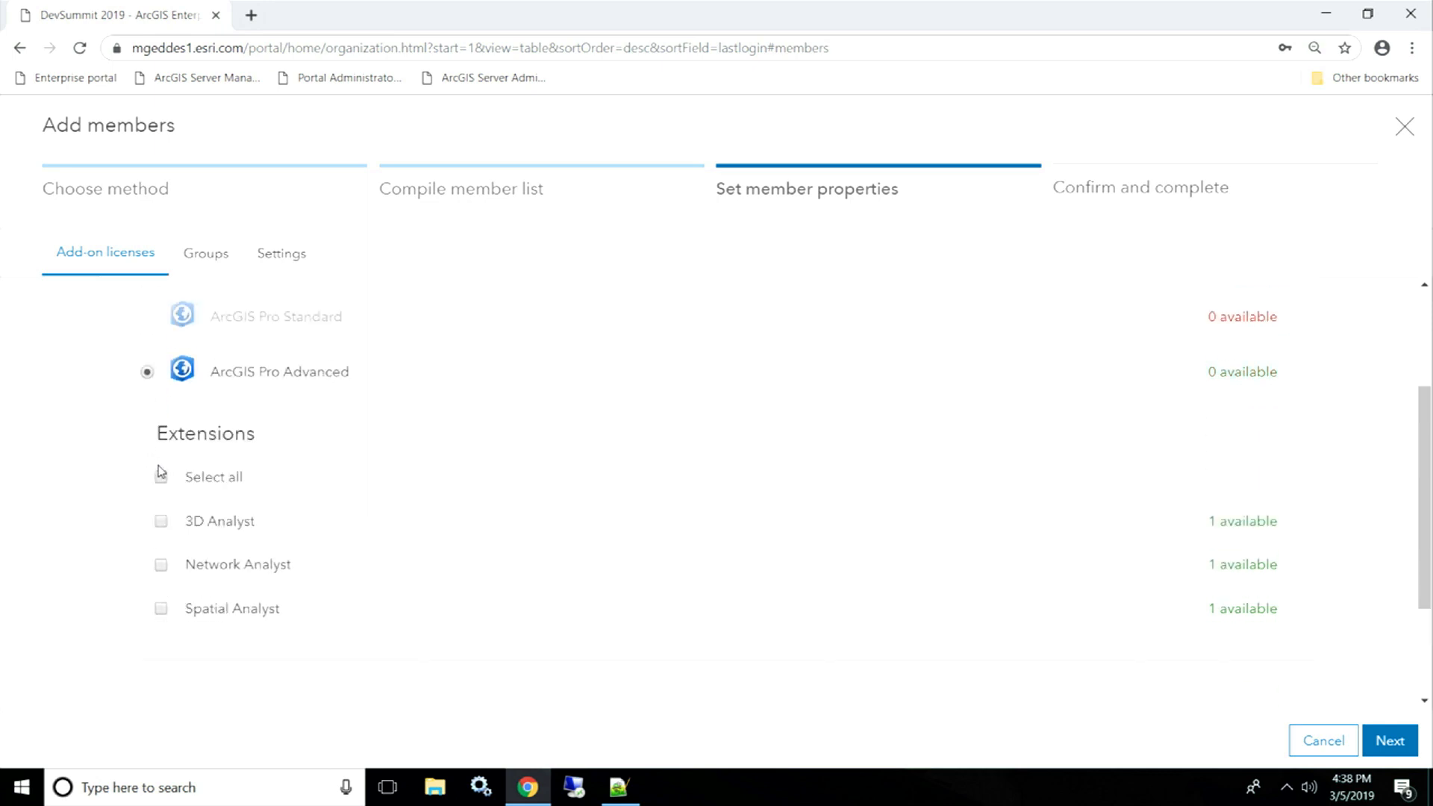
{"action": "left_click", "coordinate": [163, 477]}
{"action": "scroll", "coordinate": [168, 484], "scroll_direction": "down", "scroll_amount": 1}
{"action": "scroll", "coordinate": [169, 486], "scroll_direction": "down", "scroll_amount": 1}
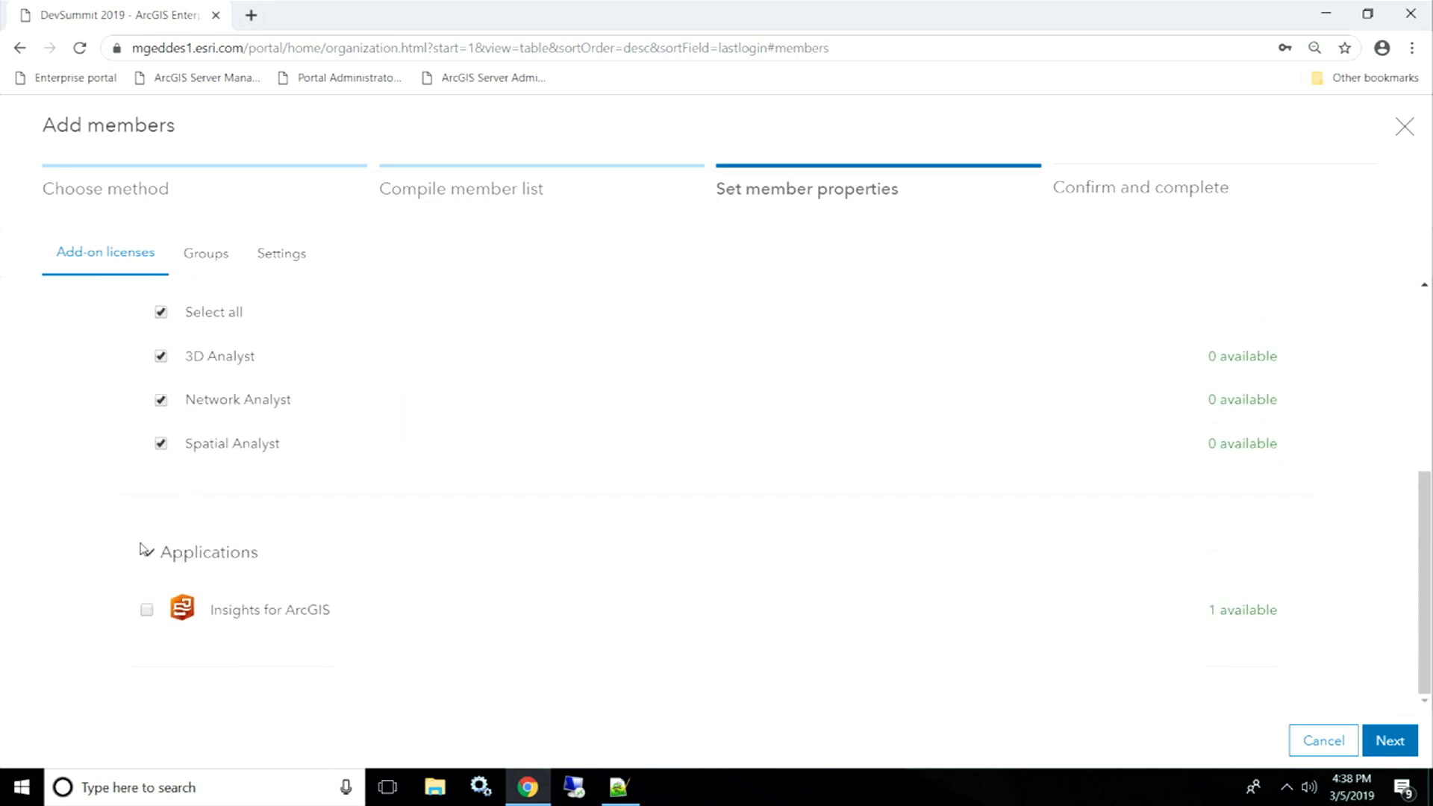
{"action": "left_click", "coordinate": [147, 610]}
{"action": "scroll", "coordinate": [90, 499], "scroll_direction": "up", "scroll_amount": 5}
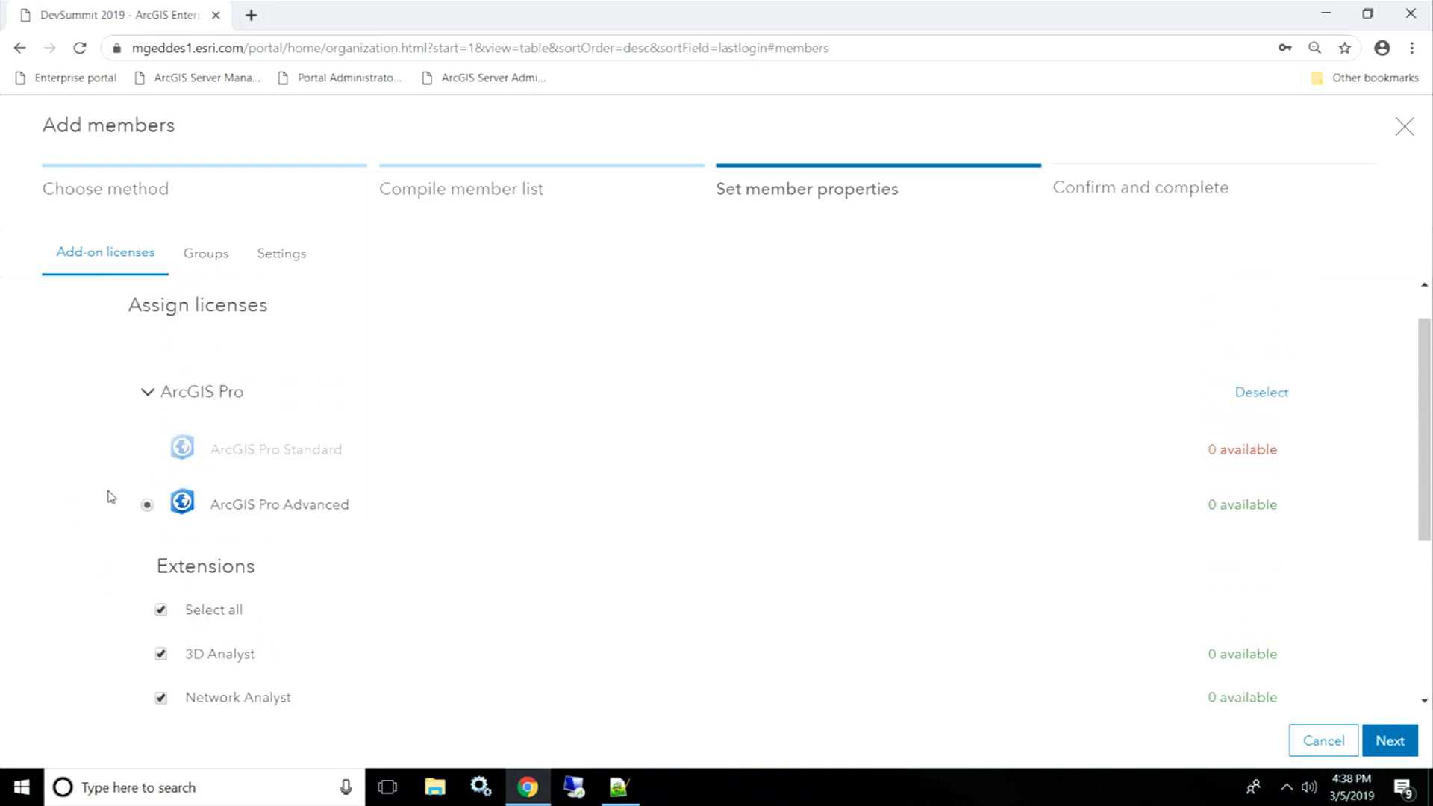
{"action": "left_click", "coordinate": [198, 268]}
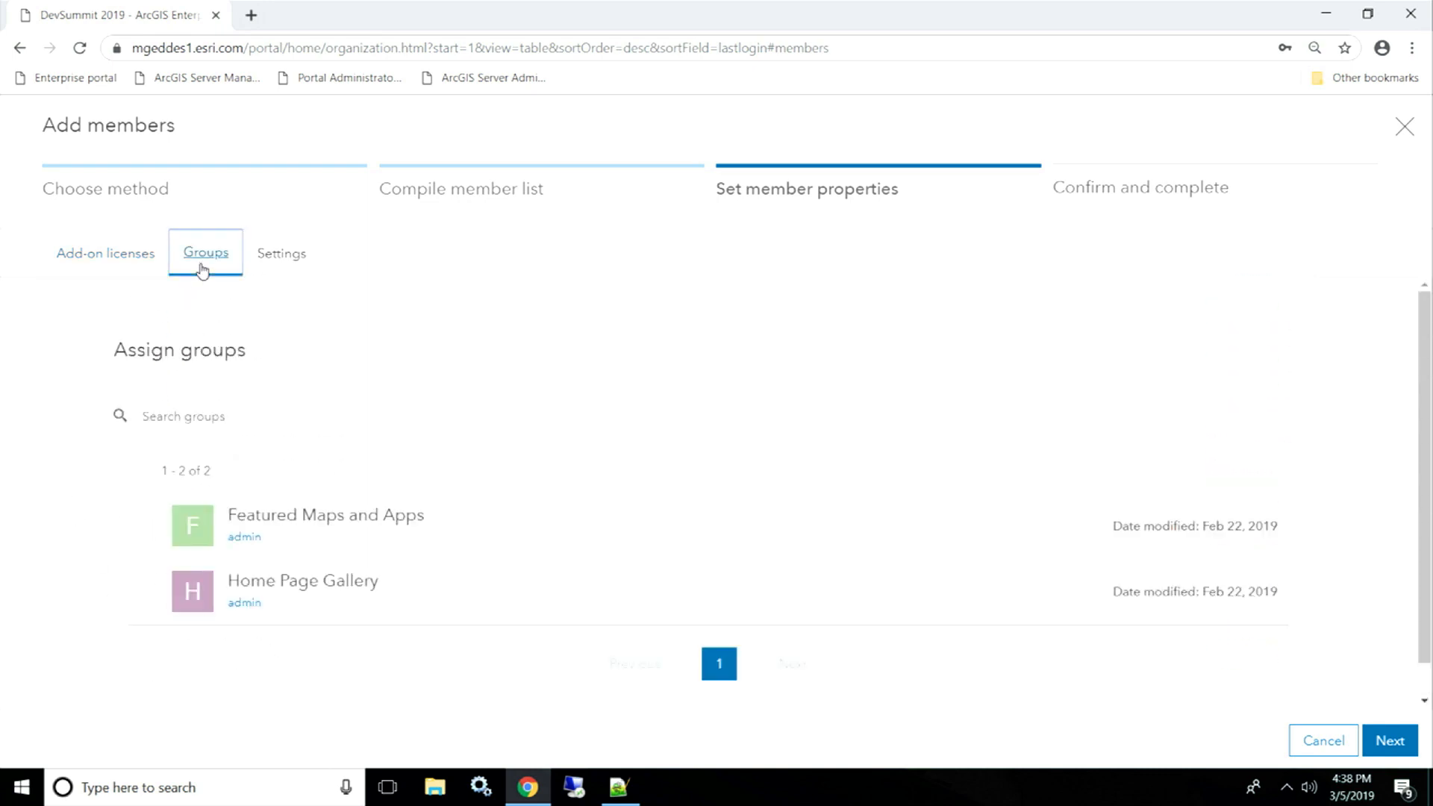
- Add the member to Home Page Gallery, keeping default settings: Organization visibility, English, Home start page
{"action": "left_click", "coordinate": [147, 594]}
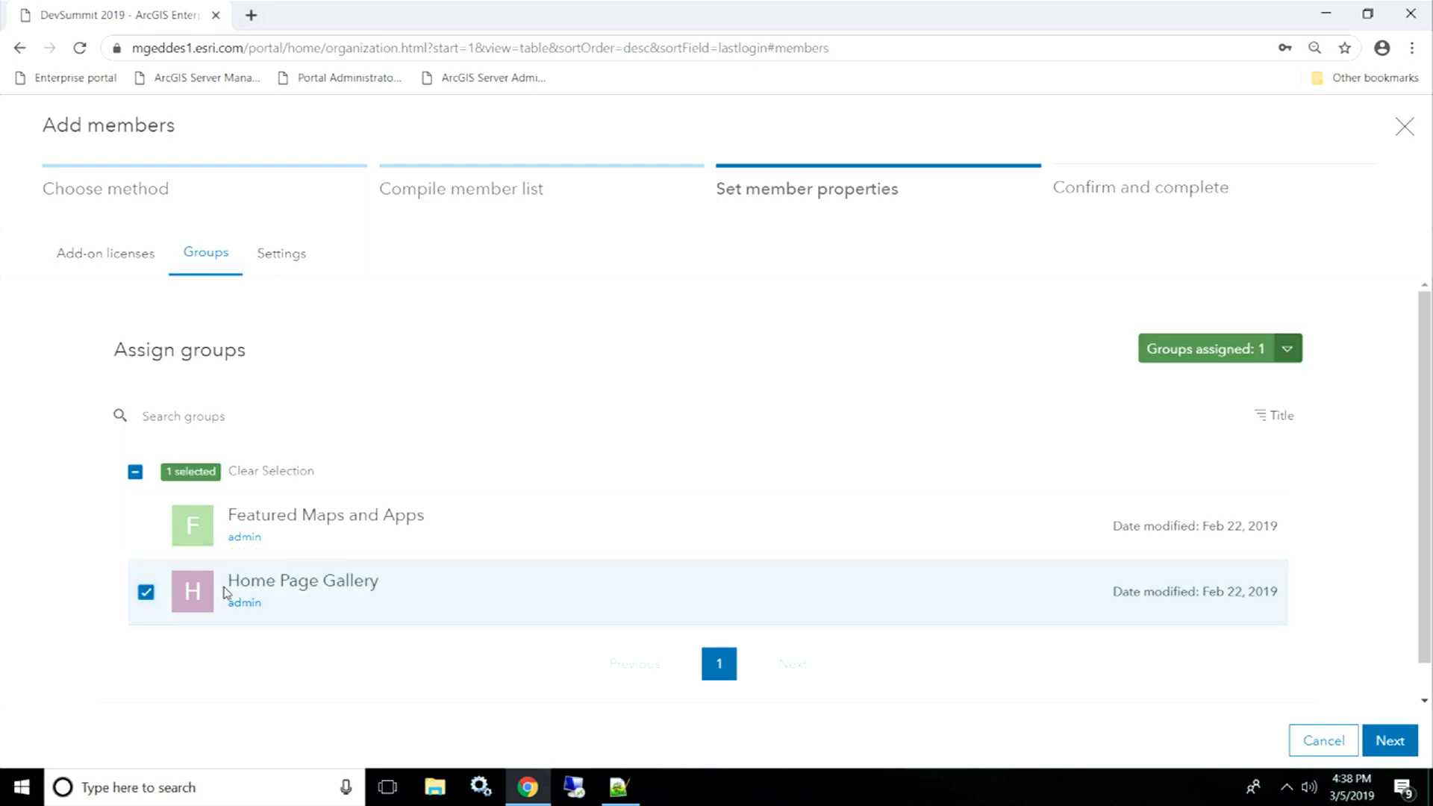
{"action": "left_click", "coordinate": [276, 253]}
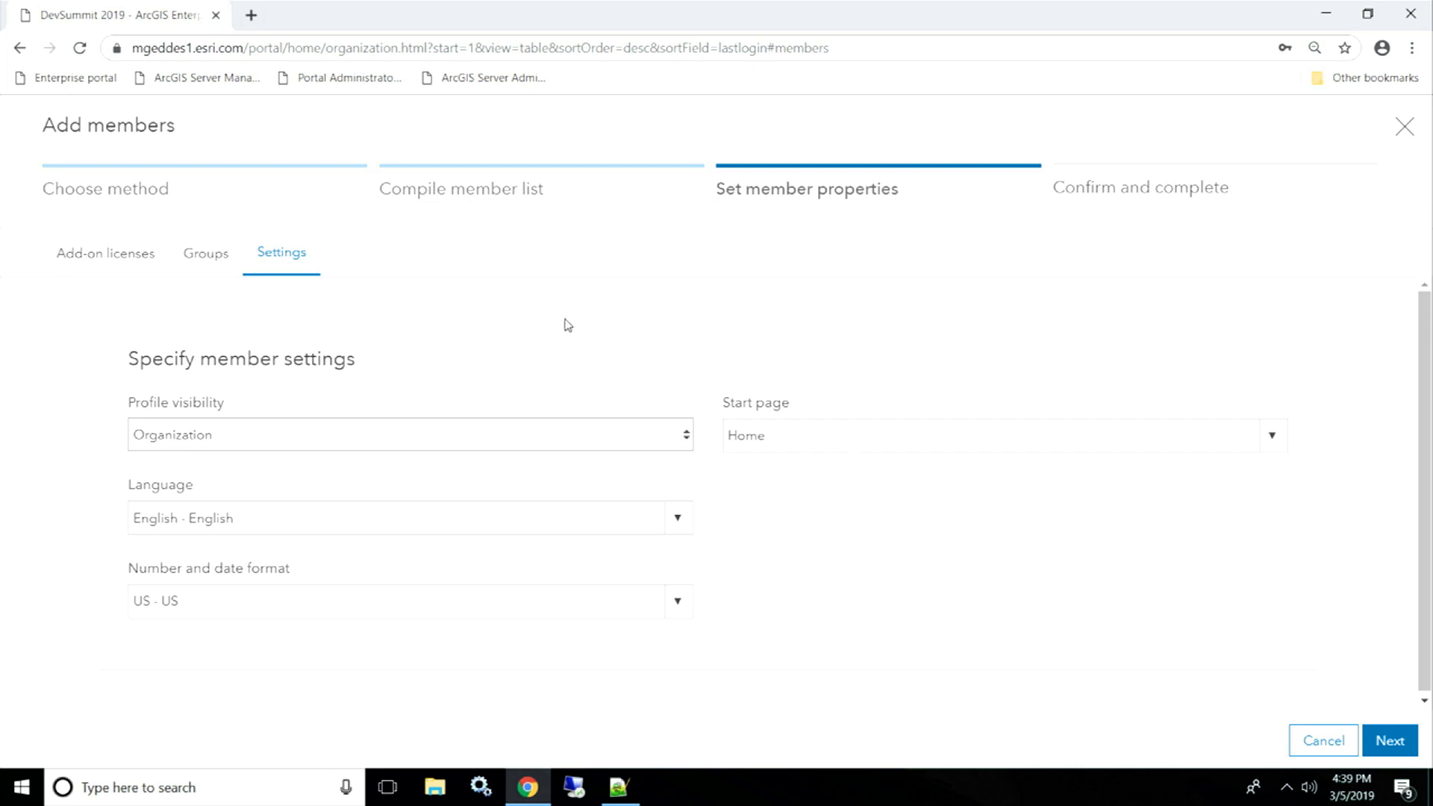
{"action": "left_click", "coordinate": [1403, 739]}
- Review the Creator member's licences and group summary, then add the member
{"action": "scroll", "coordinate": [1423, 515], "scroll_direction": "down", "scroll_amount": 1}
{"action": "scroll", "coordinate": [1424, 513], "scroll_direction": "up", "scroll_amount": 1}
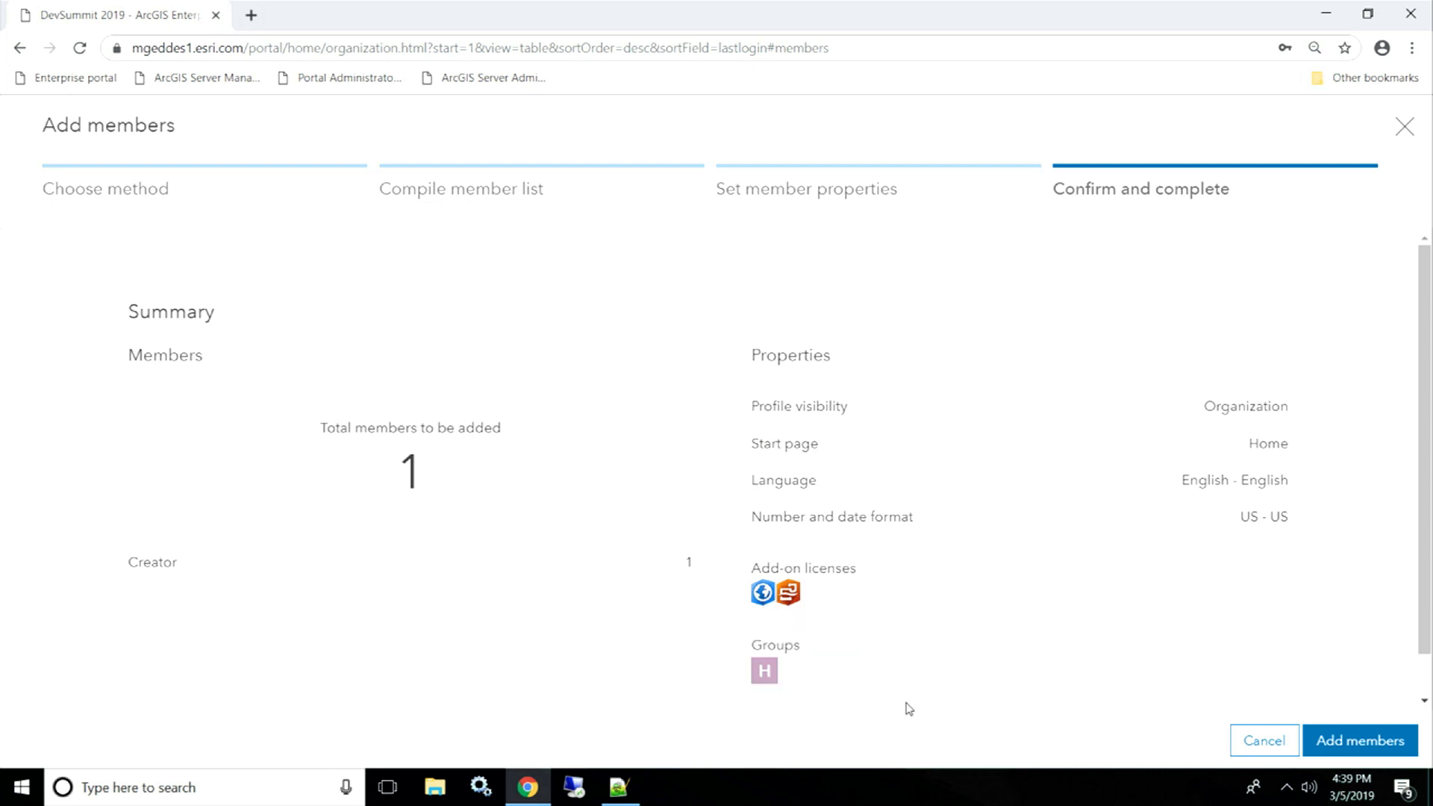
{"action": "left_click", "coordinate": [1359, 752]}
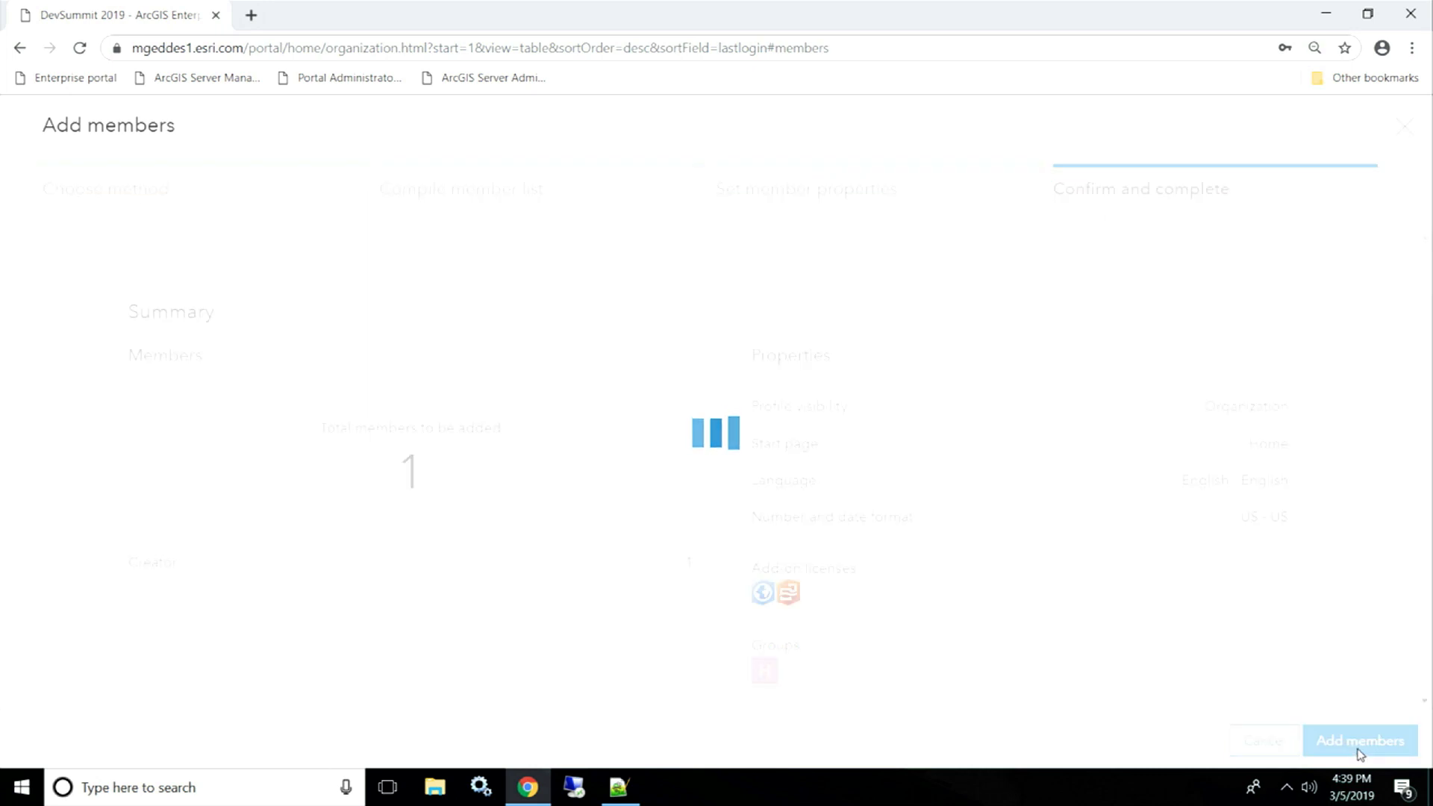
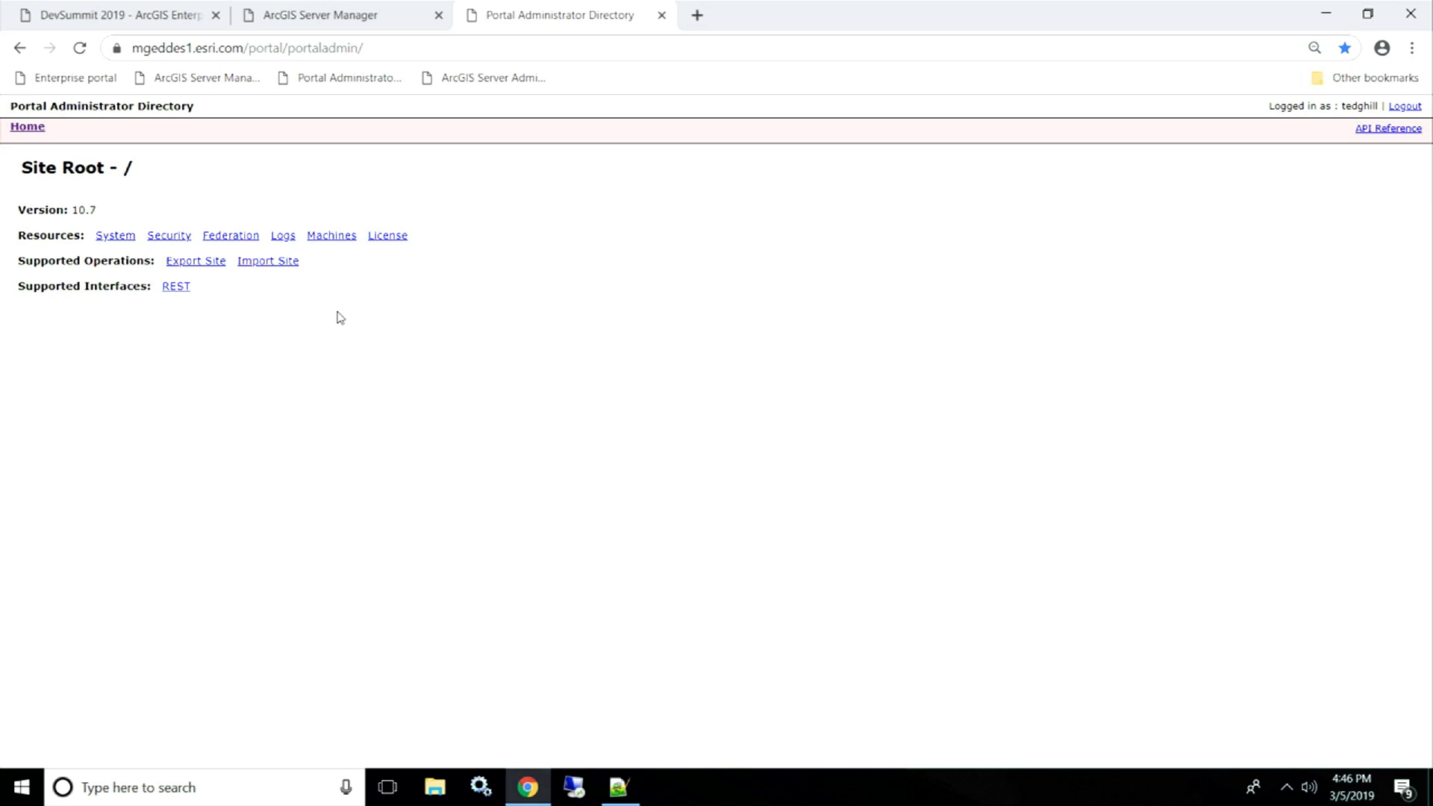
- Inspect the portal's current log settings: DEBUG level and 90-day retention
{"action": "left_click", "coordinate": [284, 237]}
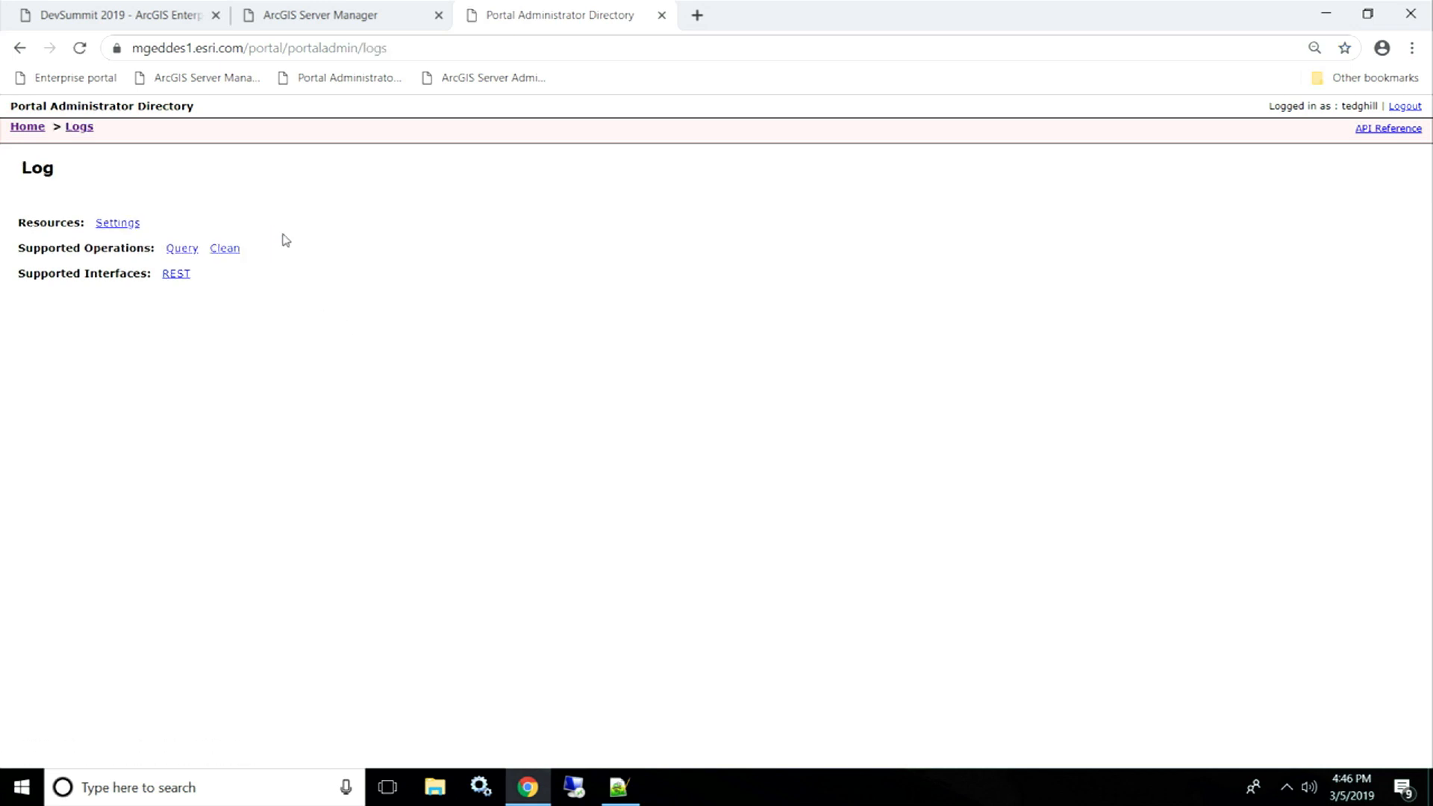
{"action": "left_click", "coordinate": [115, 224]}
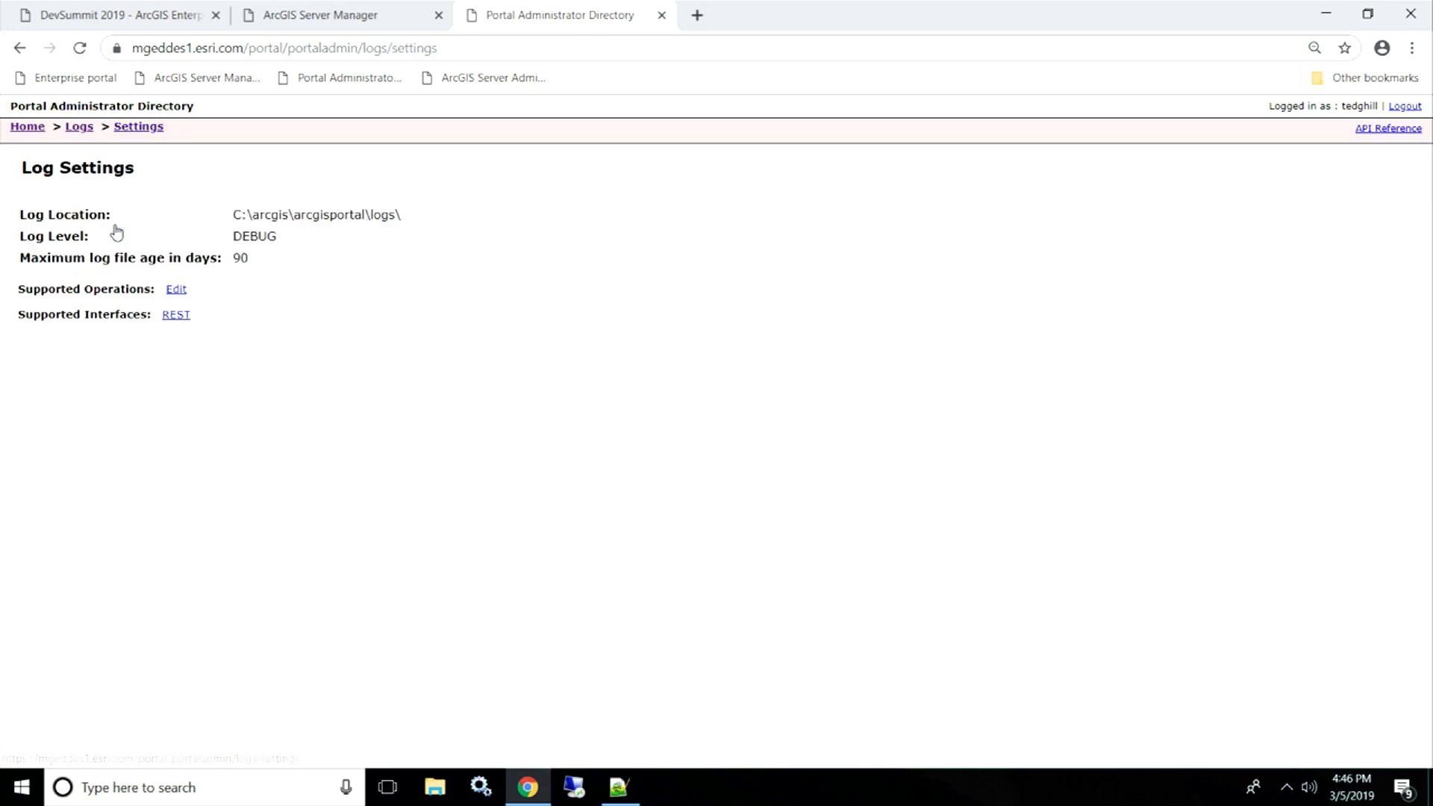
{"action": "left_click_drag", "start_coordinate": [279, 238], "coordinate": [236, 261]}
{"action": "left_click", "coordinate": [259, 258]}
{"action": "left_click", "coordinate": [240, 262]}
{"action": "left_click_drag", "start_coordinate": [225, 213], "coordinate": [368, 237]}
{"action": "left_click", "coordinate": [374, 248]}
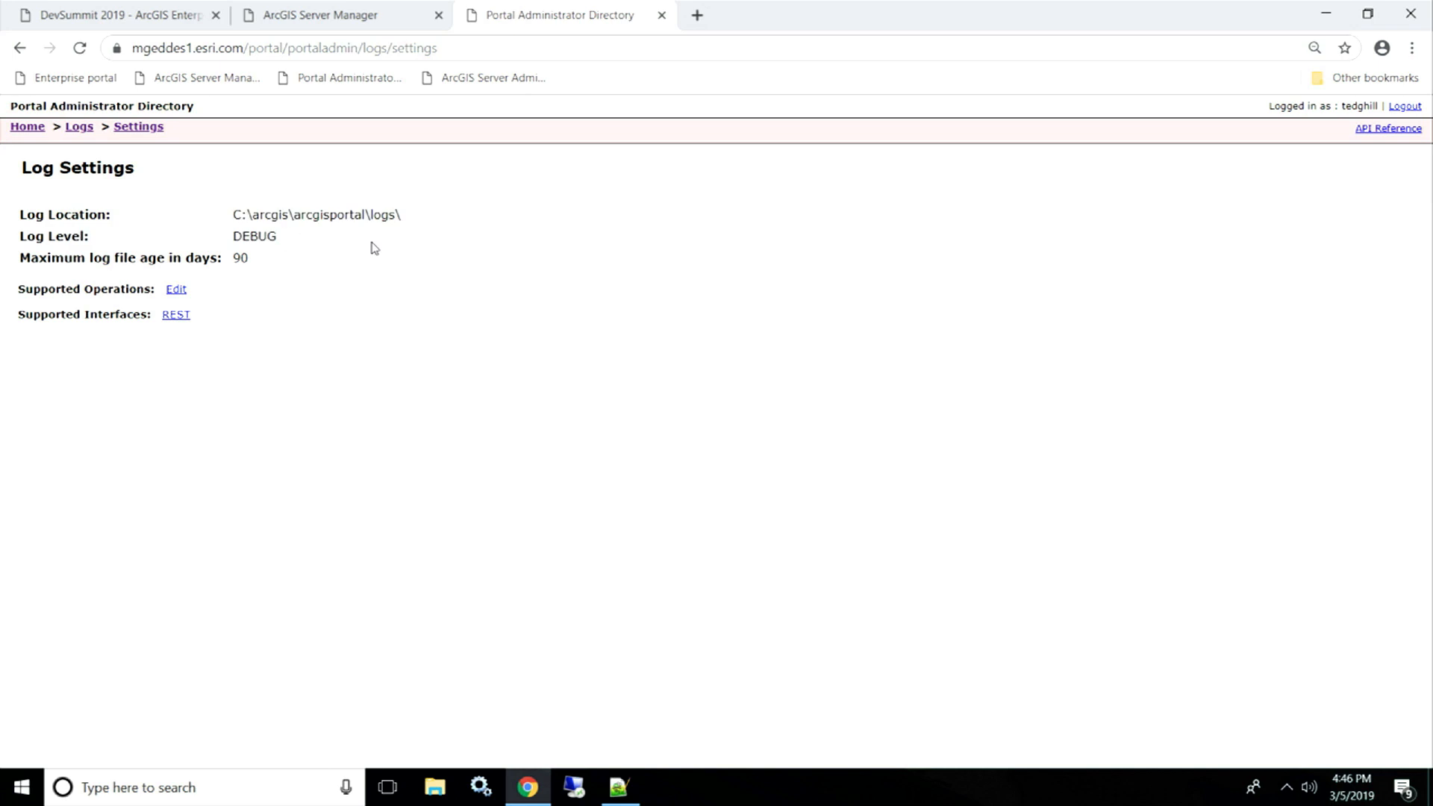
- Check the editable Log level choices without saving any change, then return to the Logs page
{"action": "left_click", "coordinate": [176, 290]}
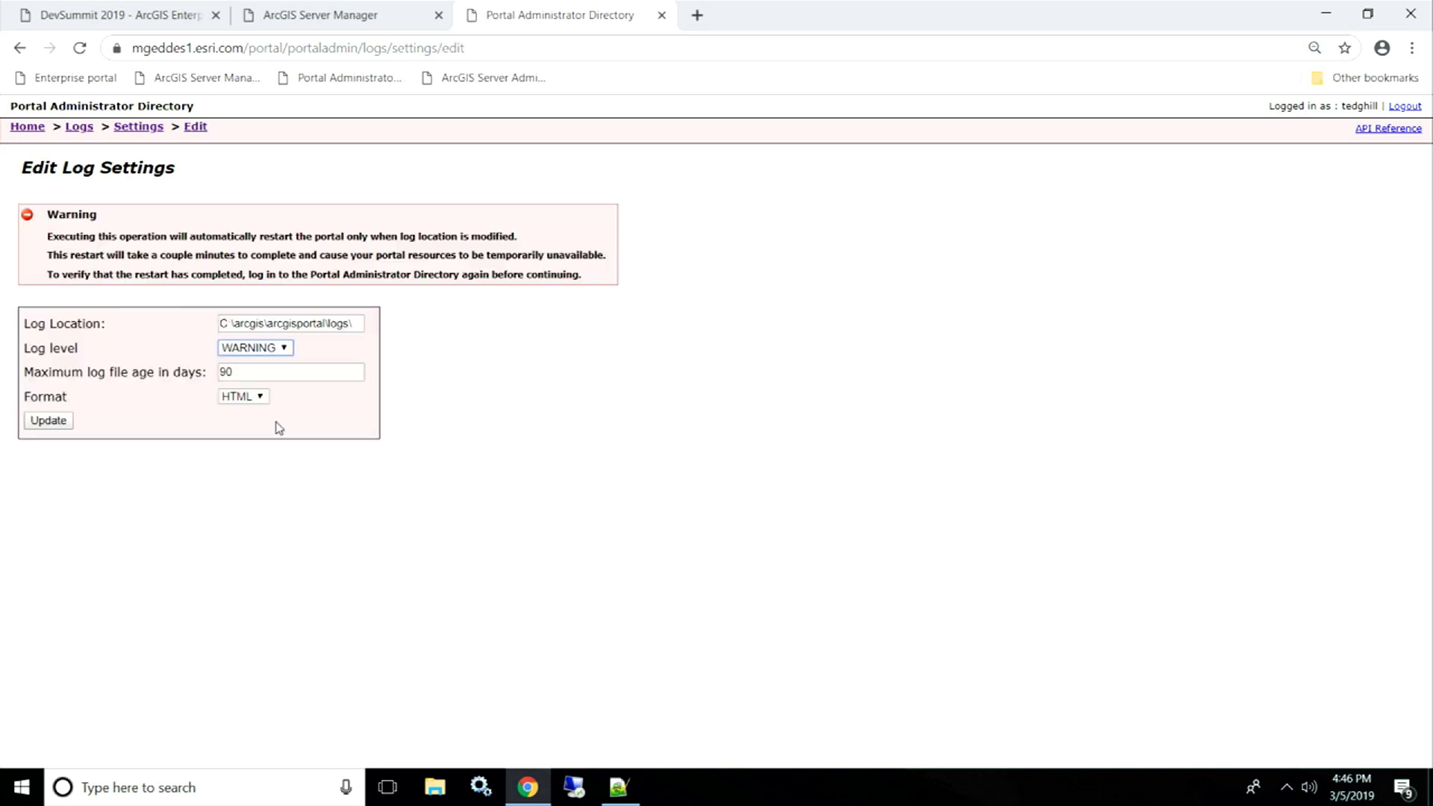
{"action": "left_click", "coordinate": [286, 349]}
{"action": "left_click", "coordinate": [331, 318]}
{"action": "left_click", "coordinate": [81, 127]}
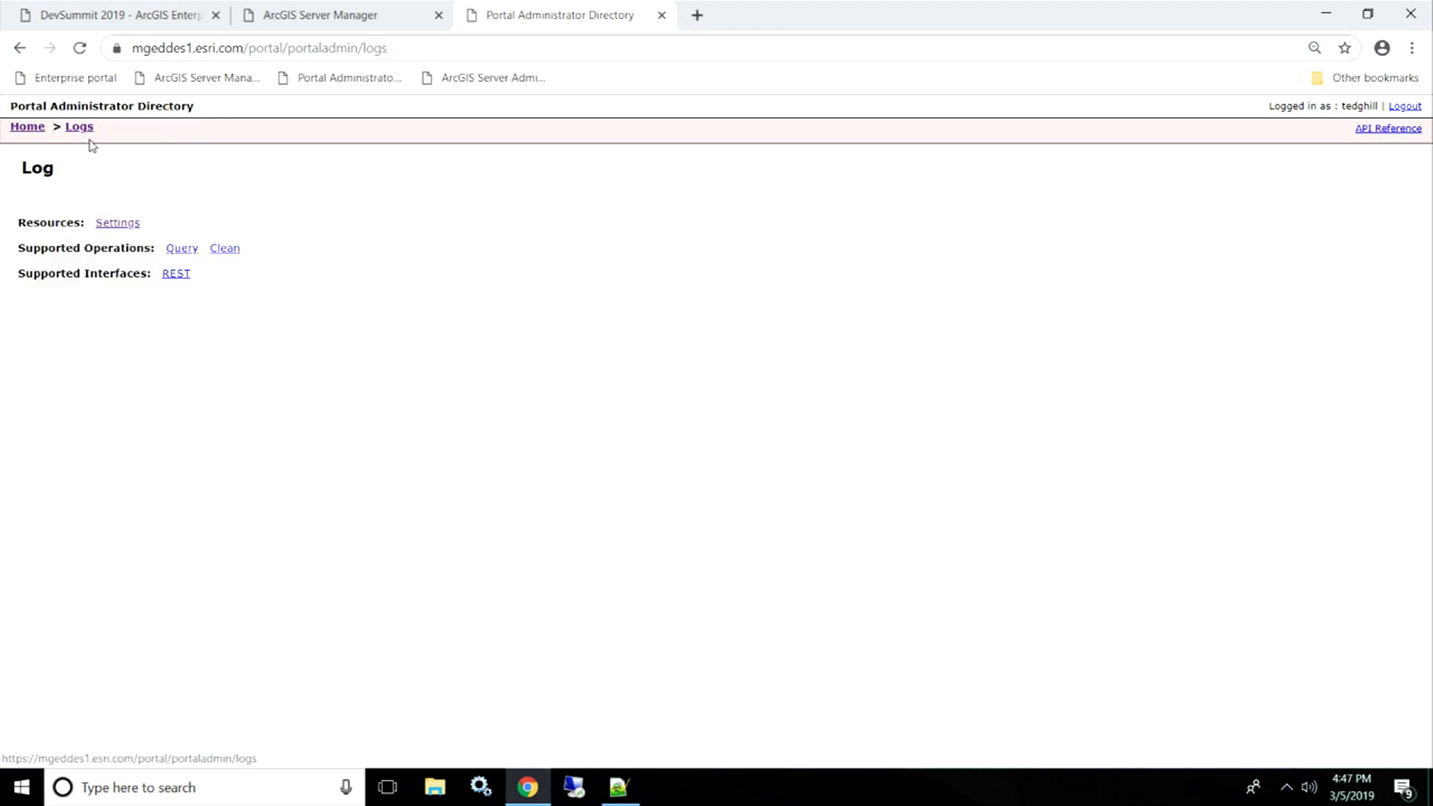
- Query the portal's INFO-level log messages, then move over to ArcGIS Server Manager
{"action": "left_click", "coordinate": [182, 249]}
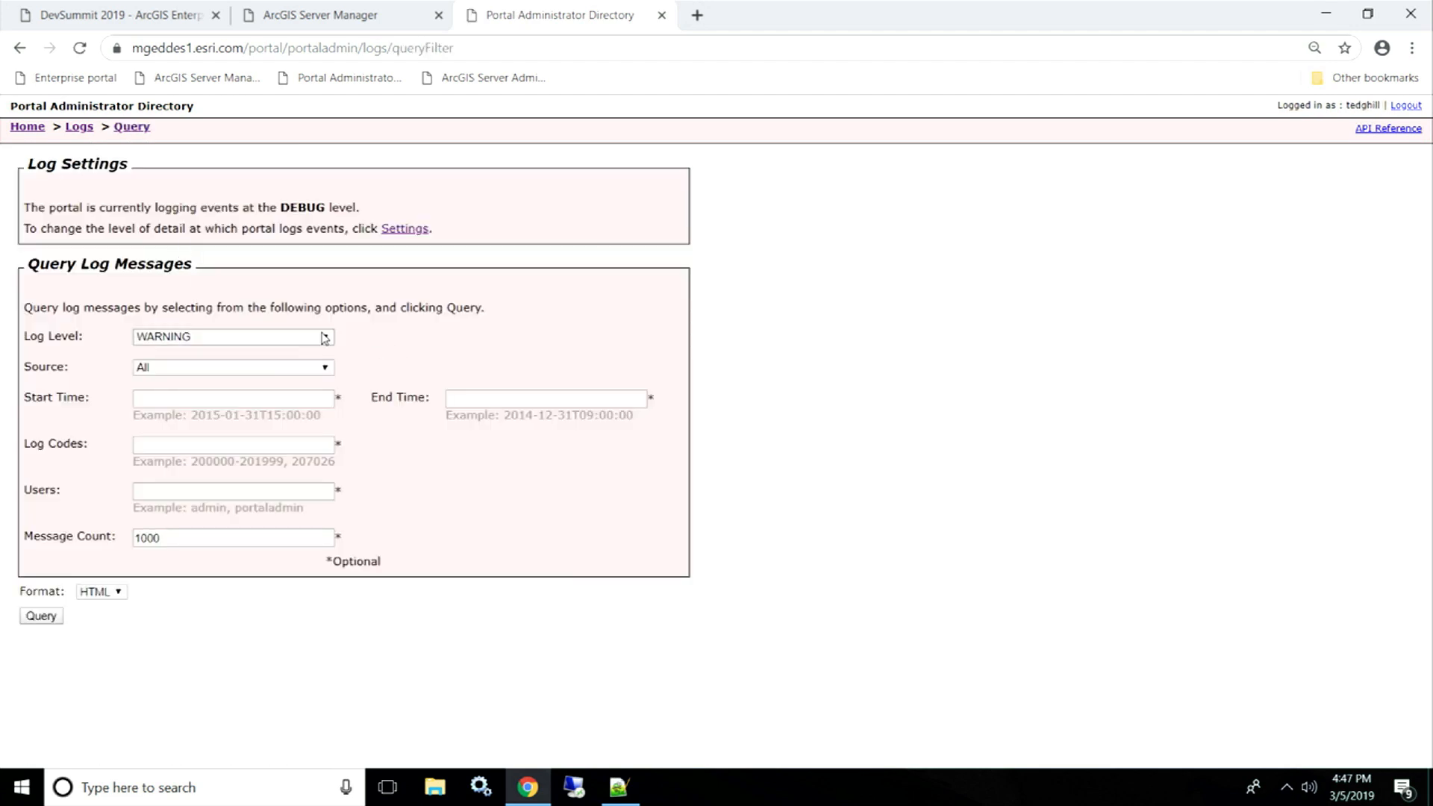
{"action": "left_click", "coordinate": [329, 338]}
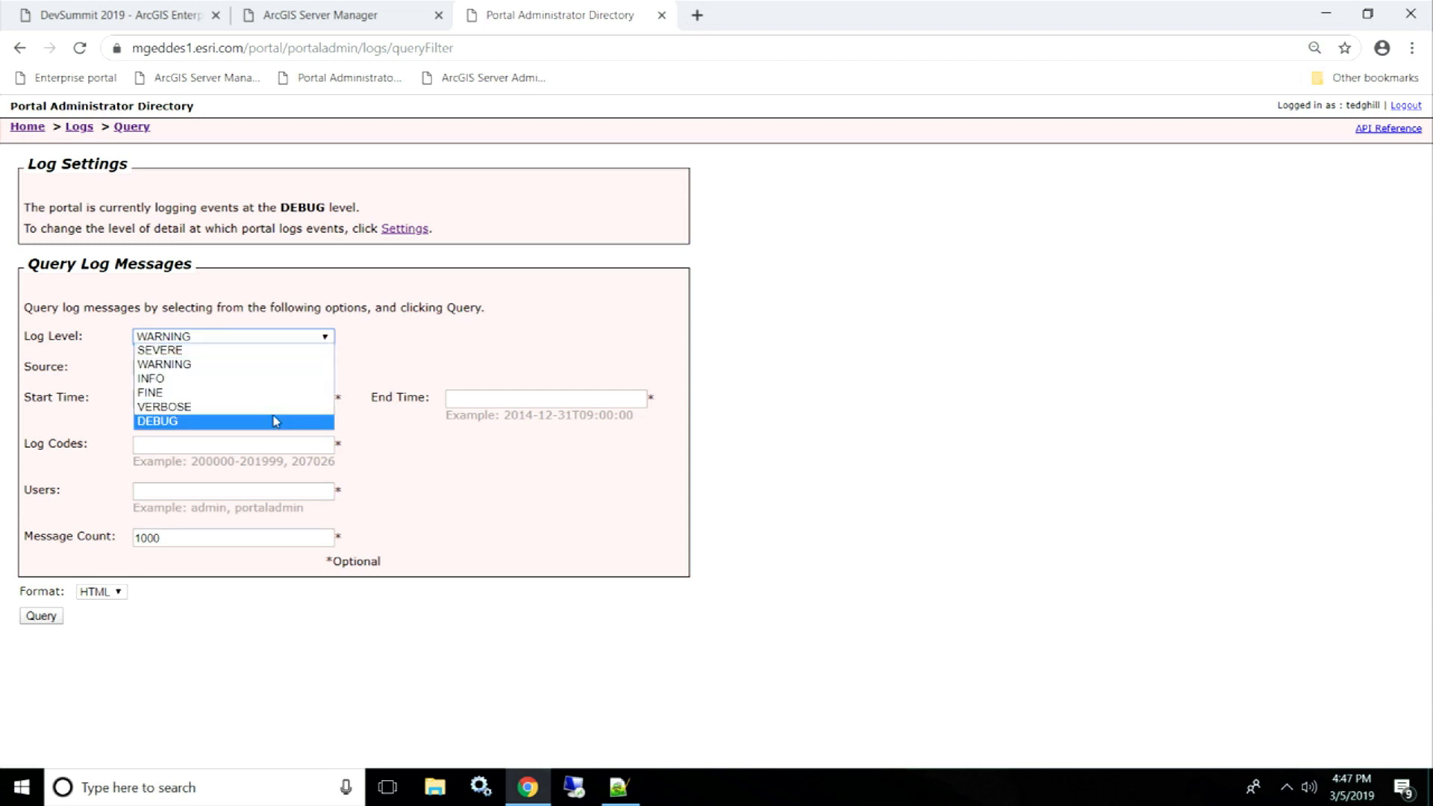
{"action": "left_click", "coordinate": [224, 378]}
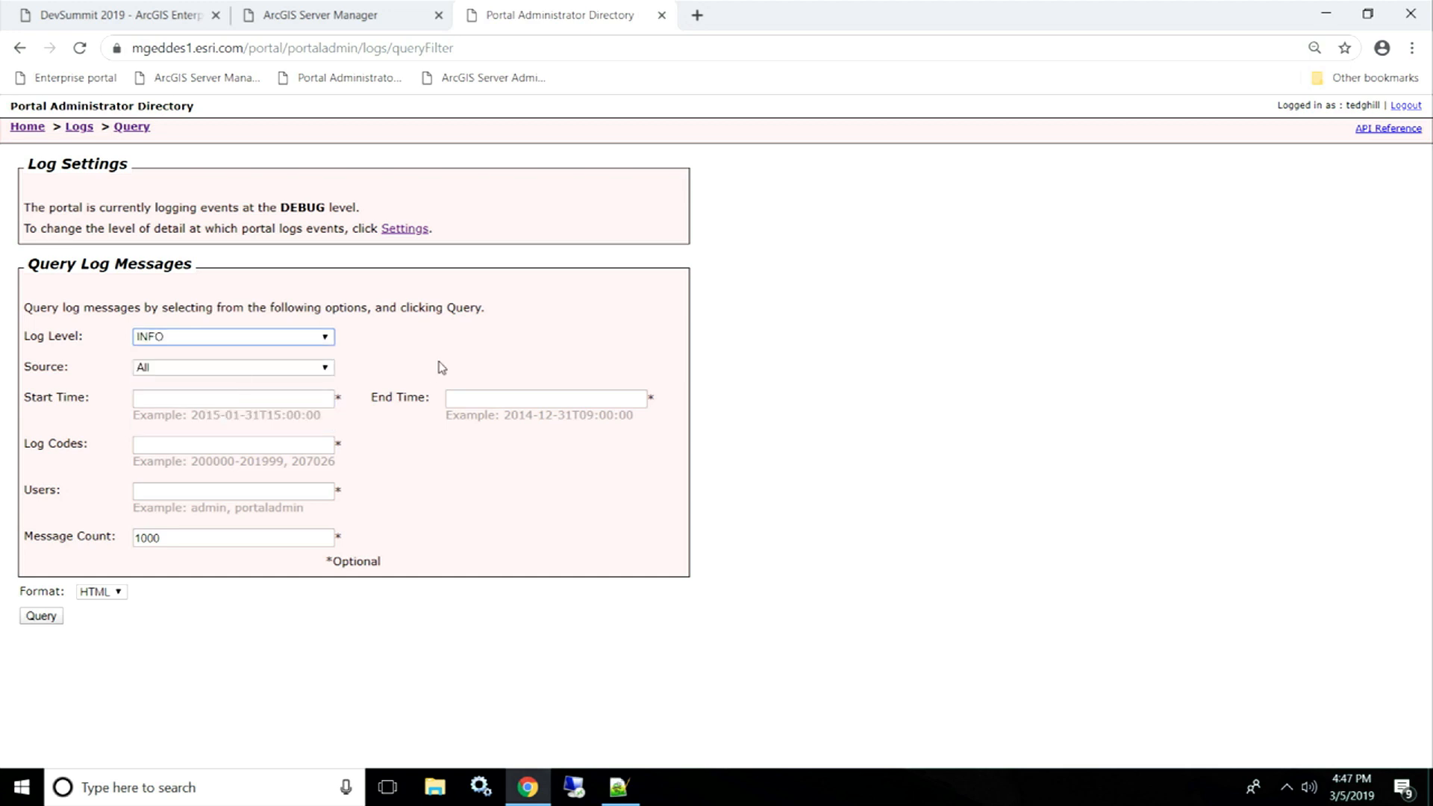
{"action": "left_click", "coordinate": [45, 619]}
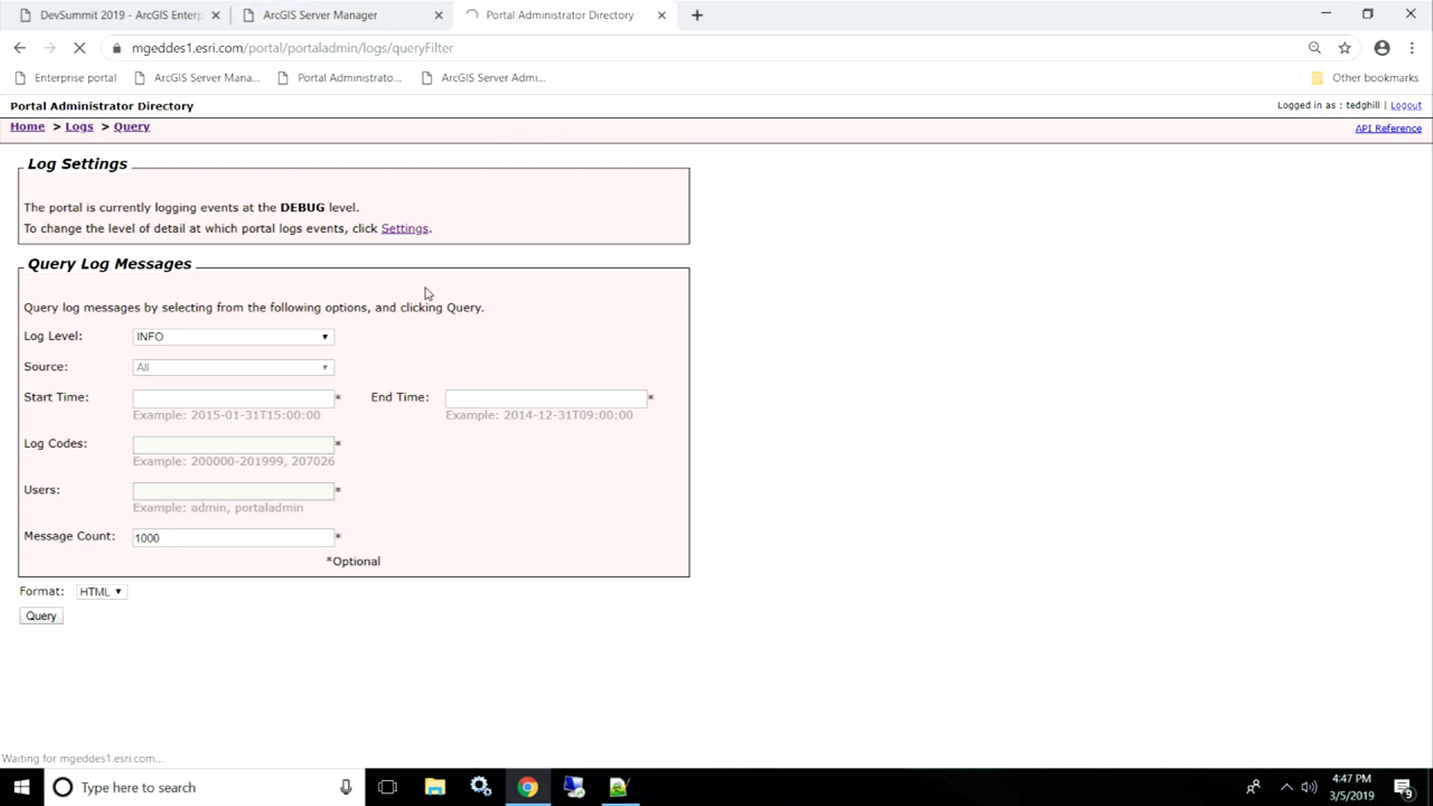
{"action": "left_click", "coordinate": [382, 6]}
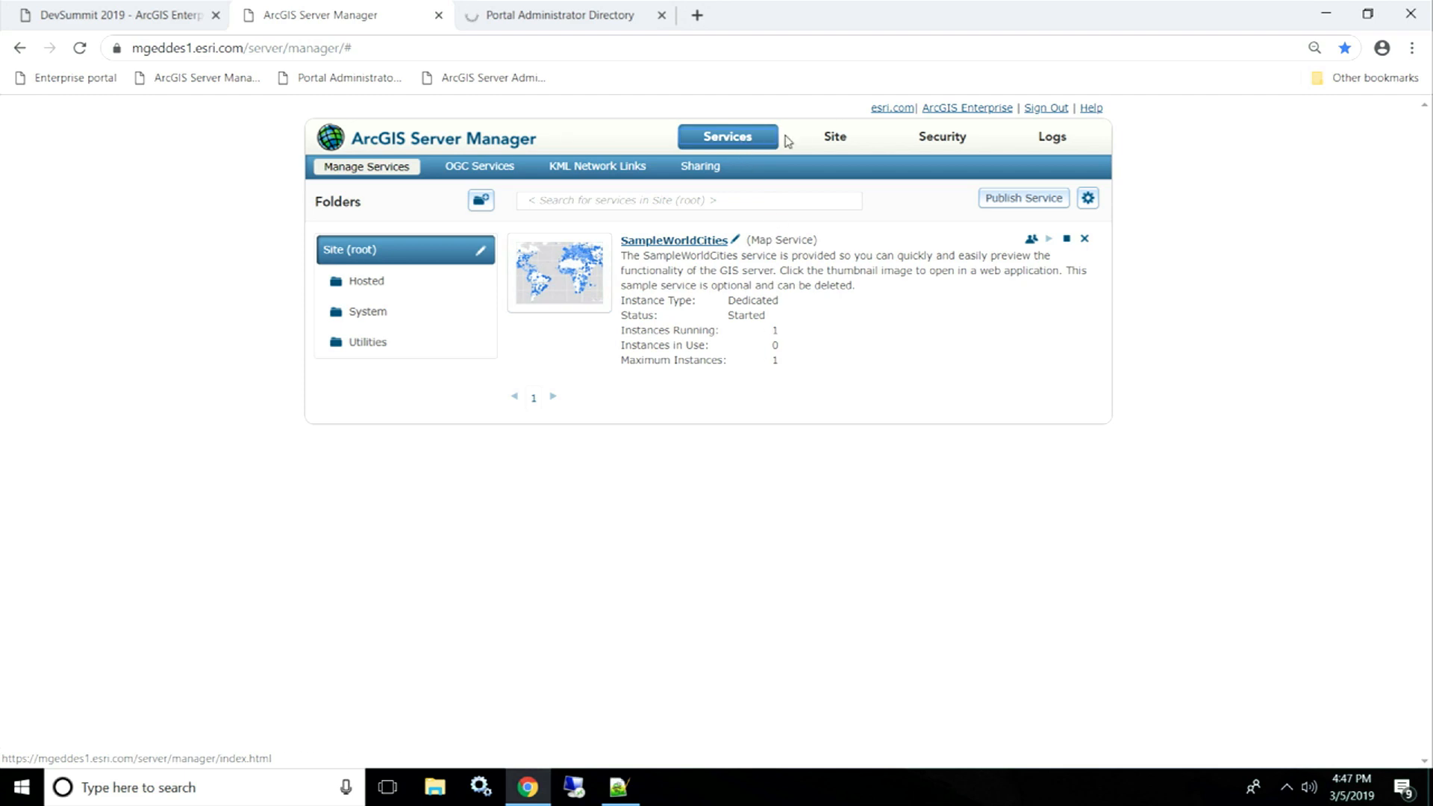
- Review the server's Log Settings (Debug level, 90 days) and cancel without changes
{"action": "left_click", "coordinate": [1053, 138]}
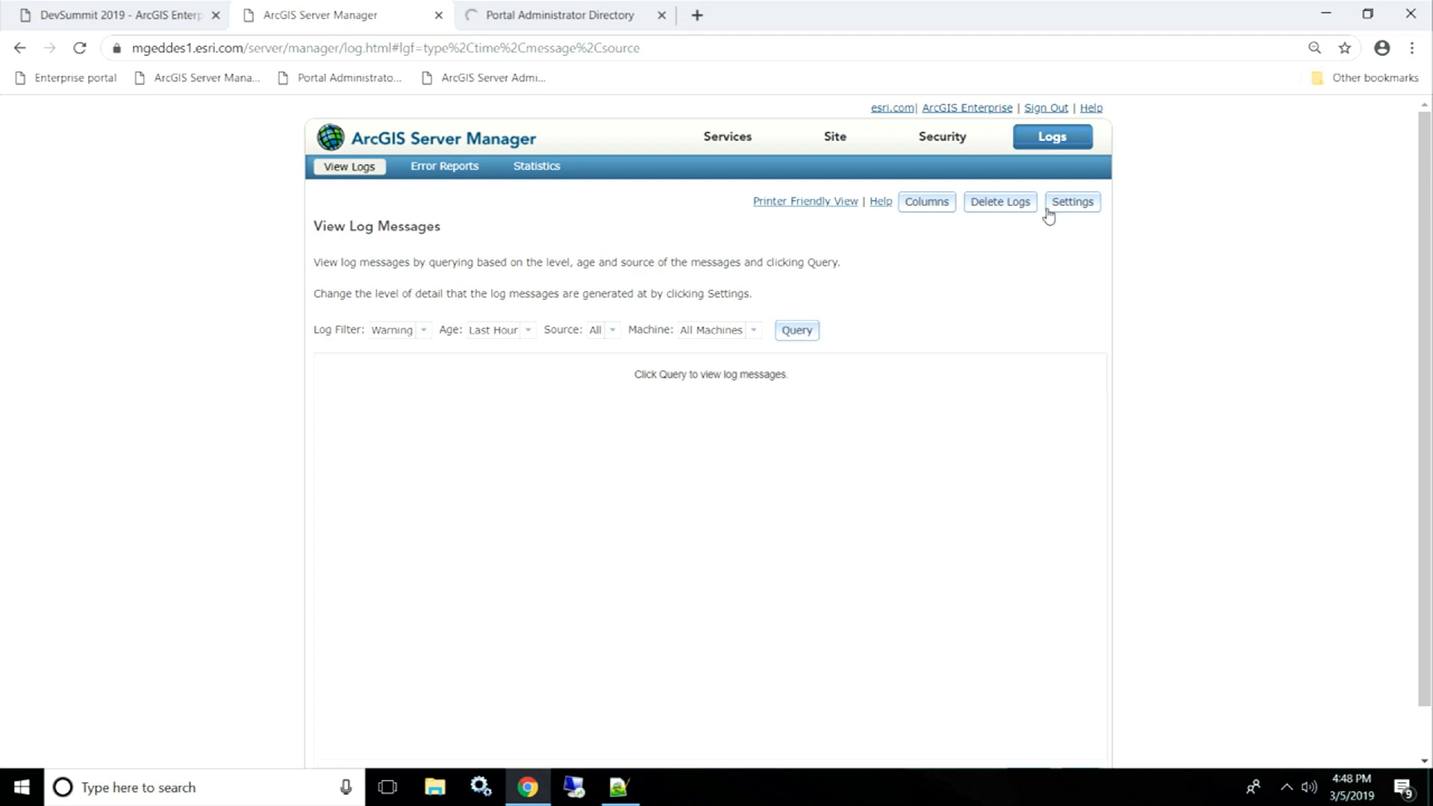
{"action": "left_click", "coordinate": [1075, 205]}
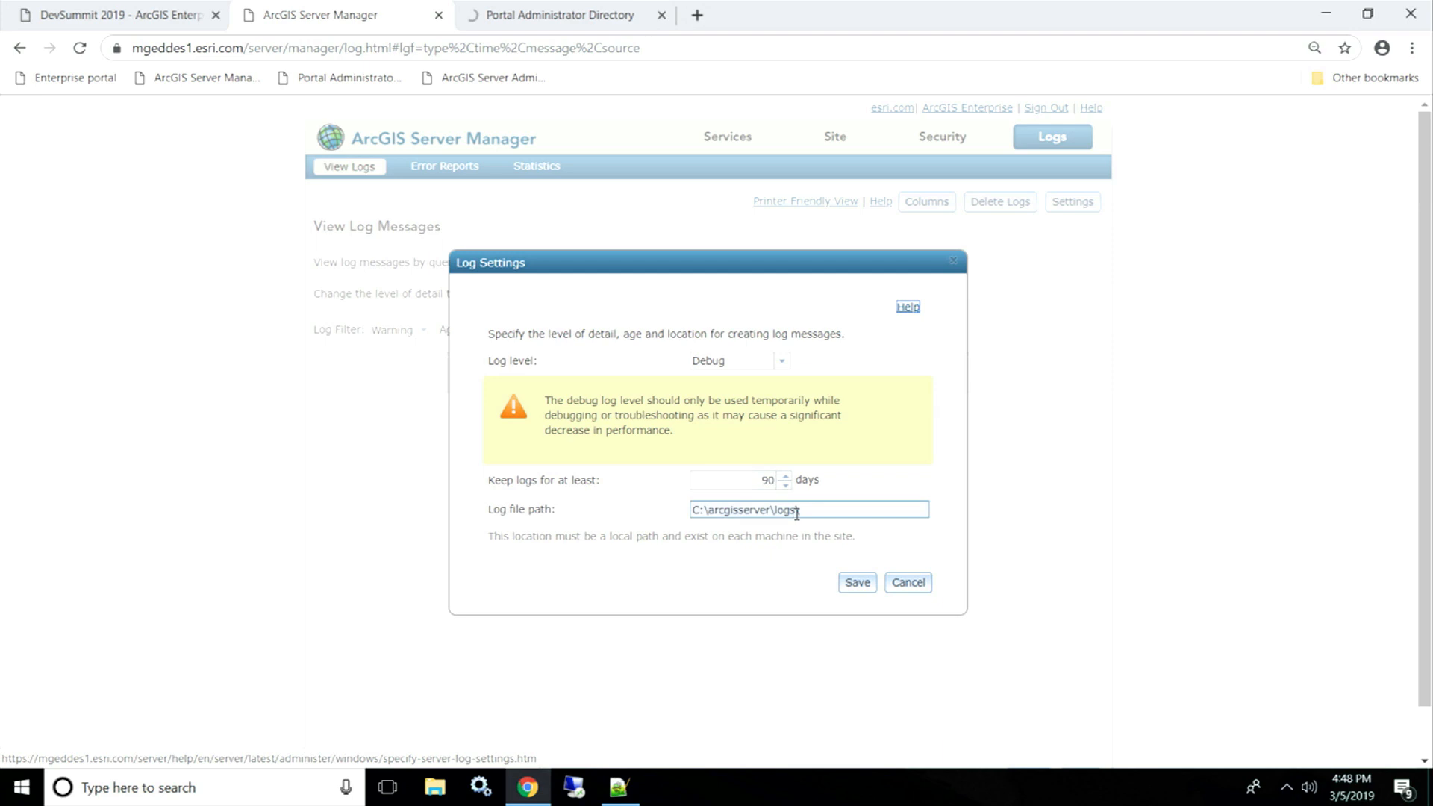
{"action": "left_click", "coordinate": [908, 584]}
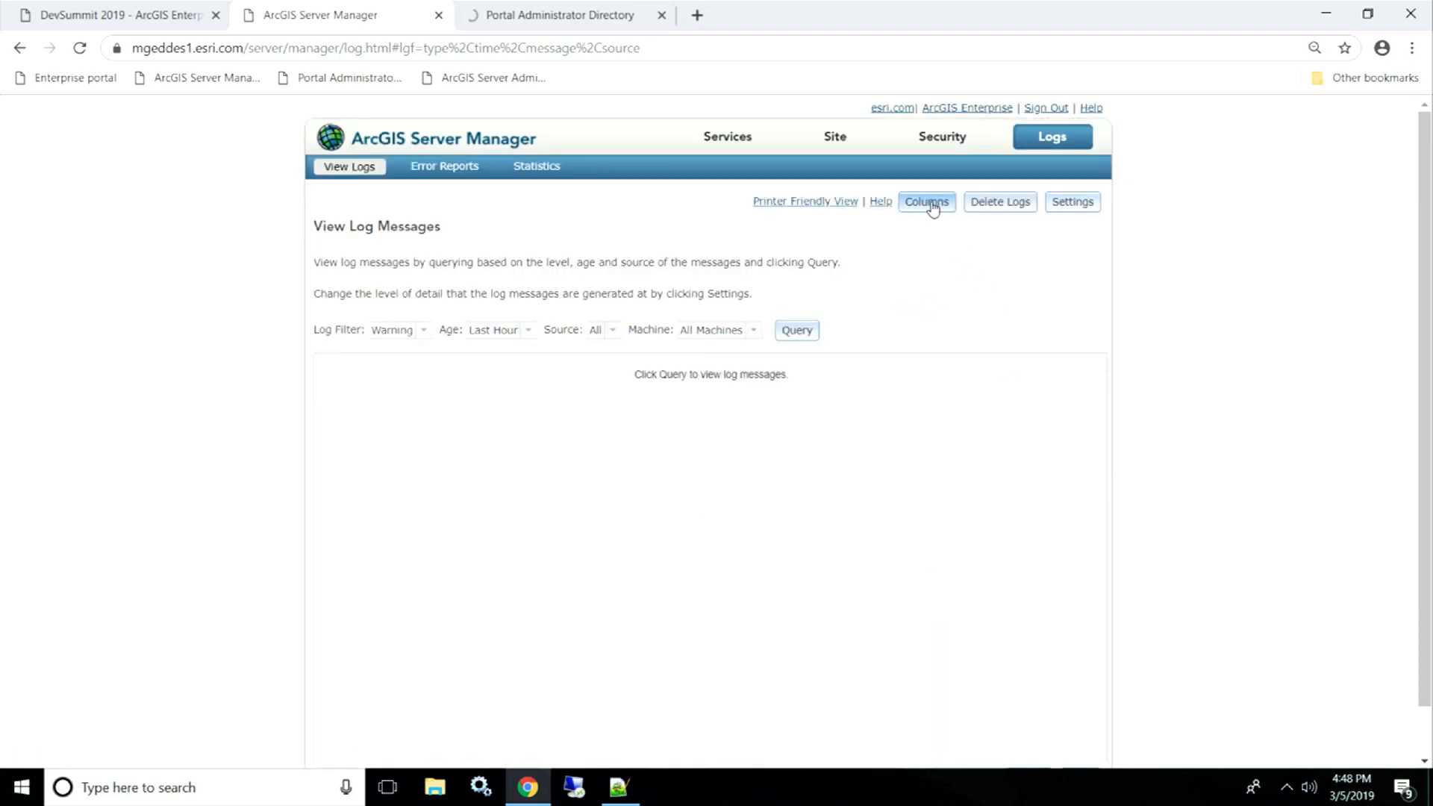
- Add the Request ID column to the log message table and scroll right to show it
{"action": "left_click", "coordinate": [930, 204]}
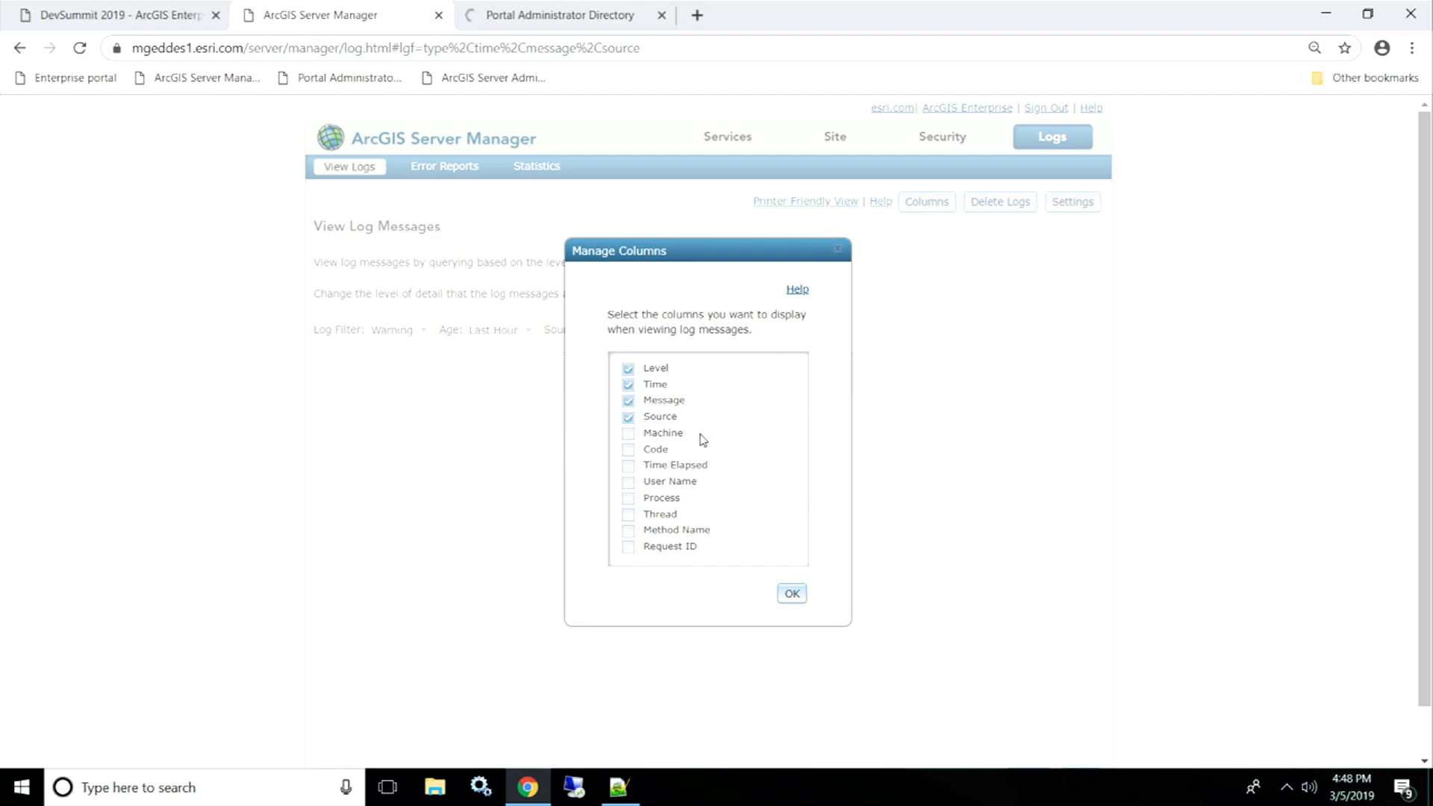
{"action": "scroll", "coordinate": [679, 534], "scroll_direction": "down", "scroll_amount": 2}
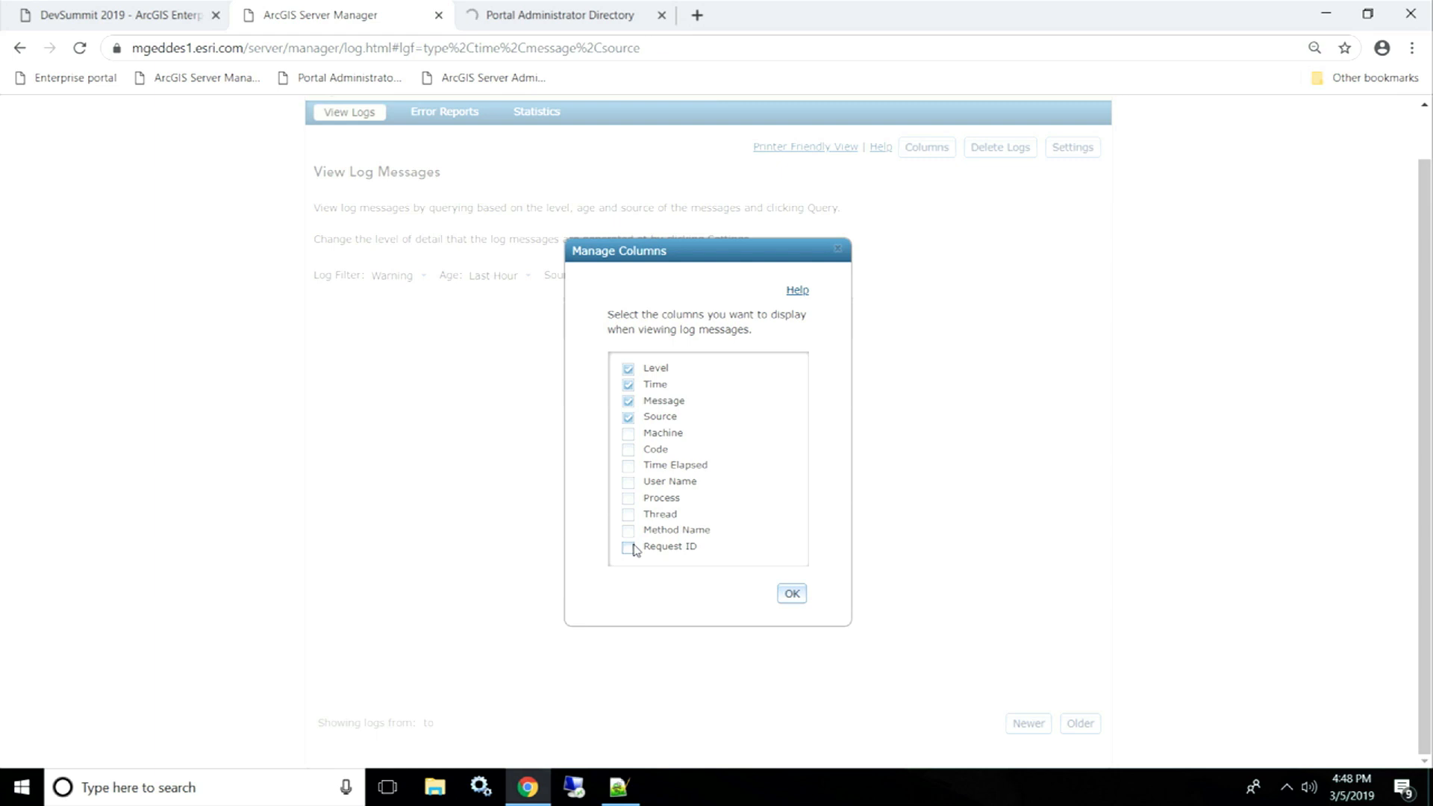
{"action": "scroll", "coordinate": [633, 550], "scroll_direction": "up", "scroll_amount": 1}
{"action": "left_click", "coordinate": [629, 548]}
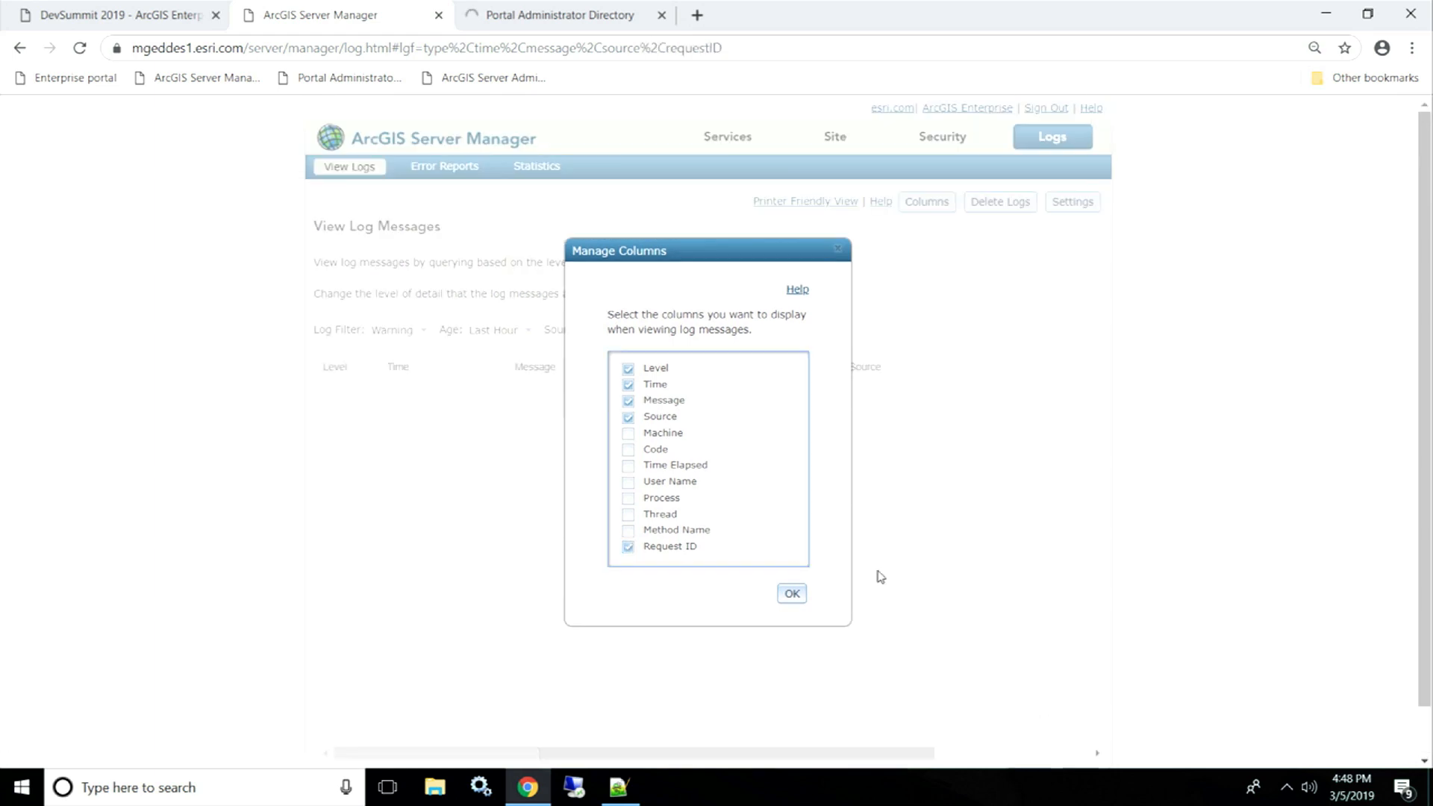
{"action": "left_click", "coordinate": [792, 595]}
{"action": "left_click_drag", "start_coordinate": [930, 753], "coordinate": [1060, 755]}
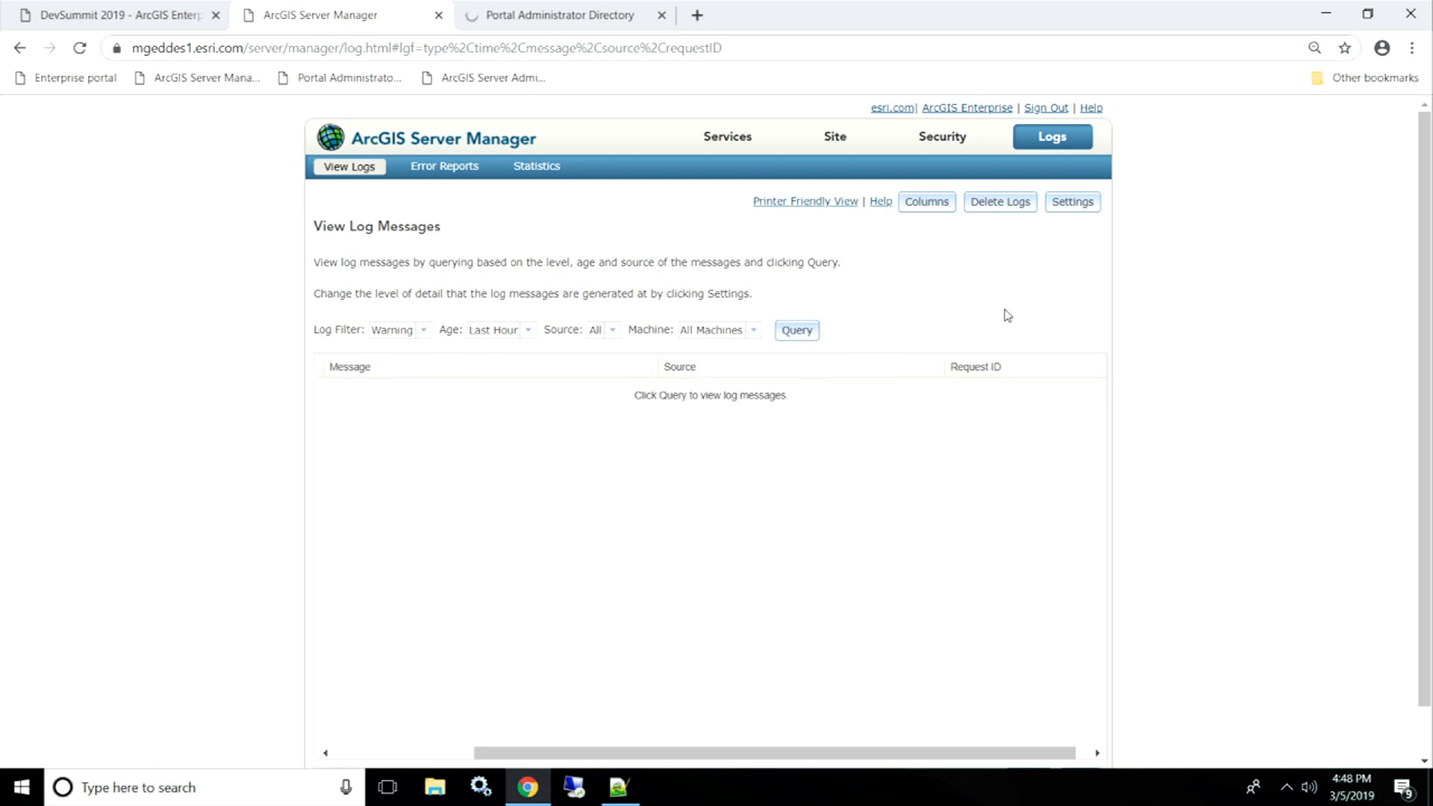
- Confirm the log filter stays at Warning level and Last Hour age
{"action": "left_click_drag", "start_coordinate": [973, 754], "coordinate": [643, 746]}
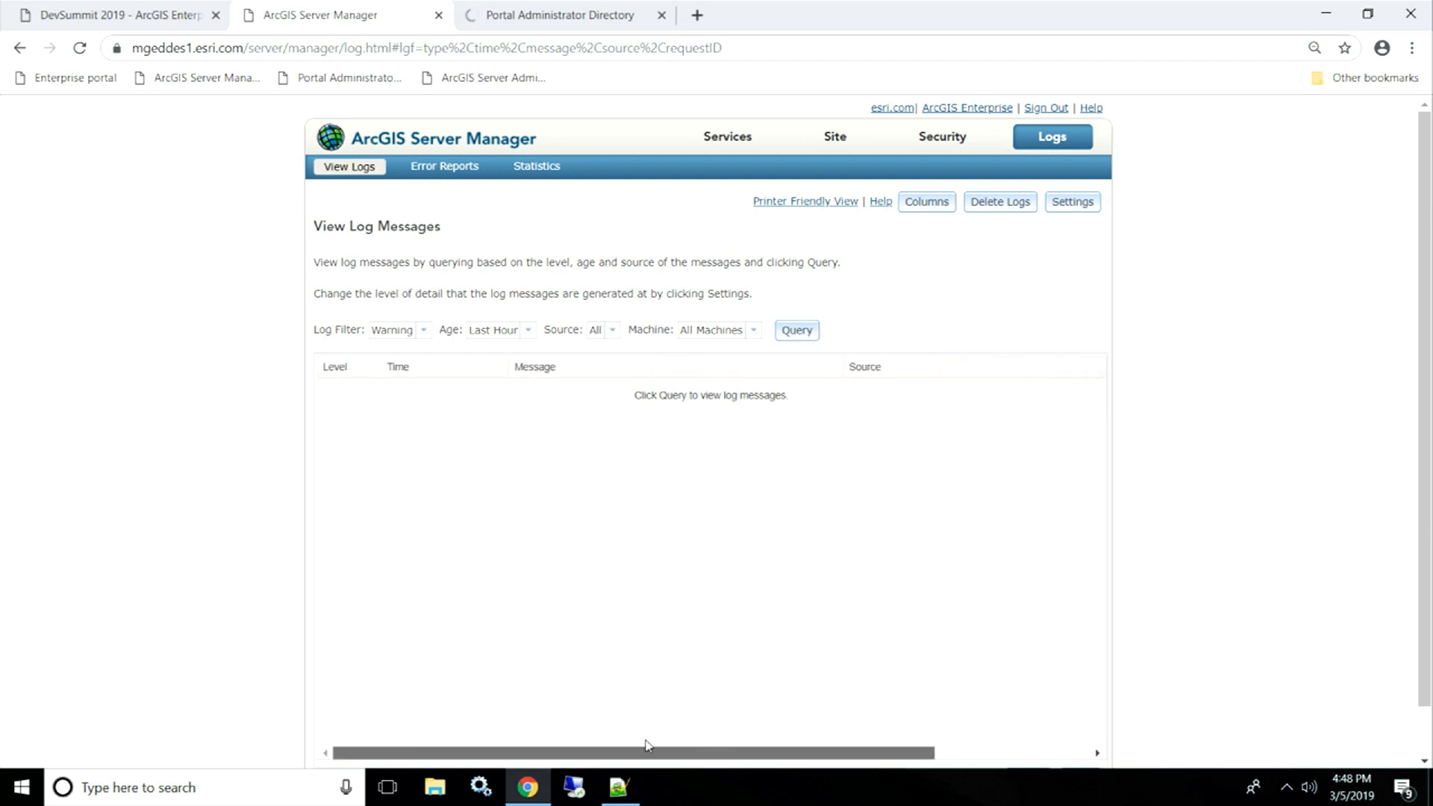
{"action": "right_click", "coordinate": [427, 331]}
{"action": "left_click", "coordinate": [435, 309]}
{"action": "left_click", "coordinate": [423, 330]}
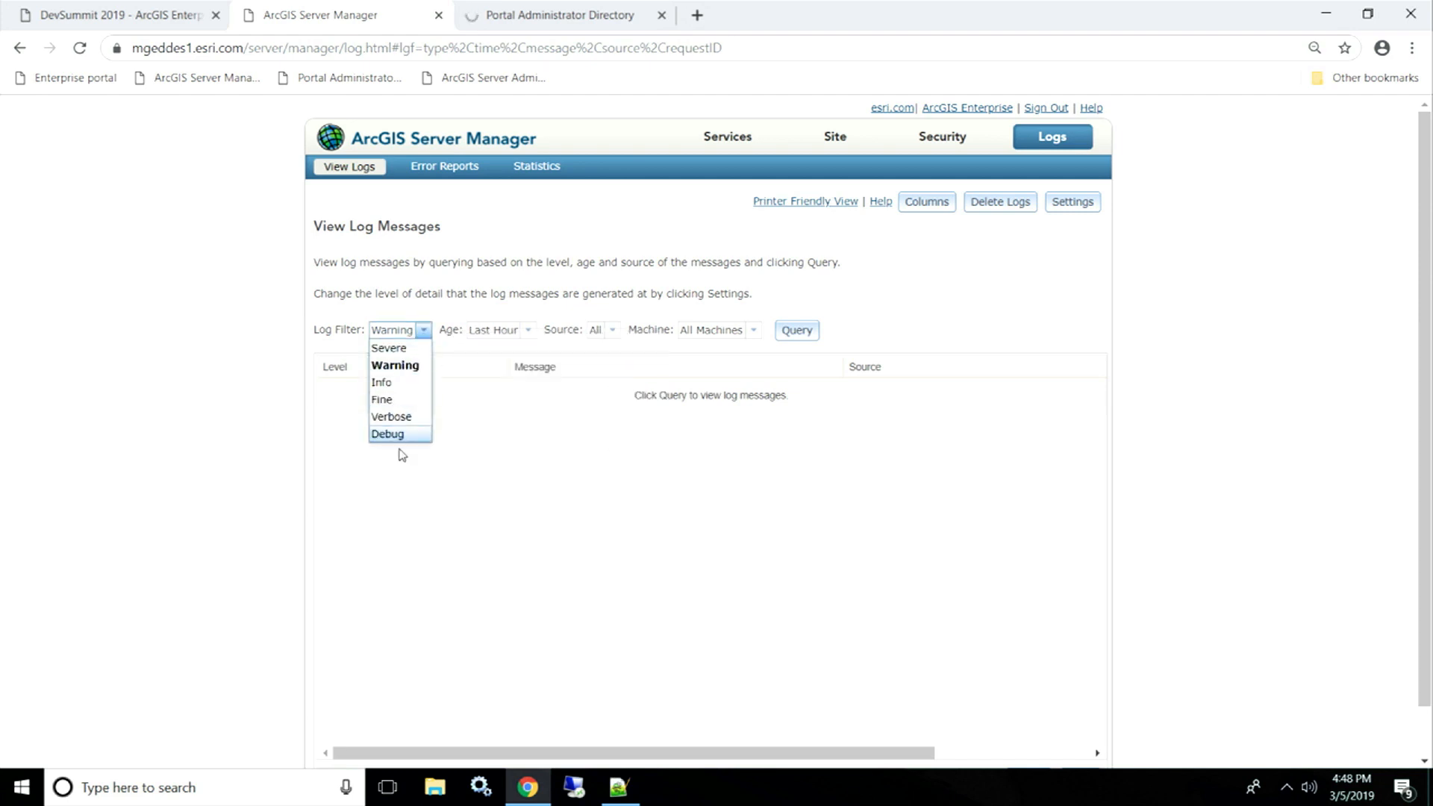
{"action": "left_click", "coordinate": [423, 330]}
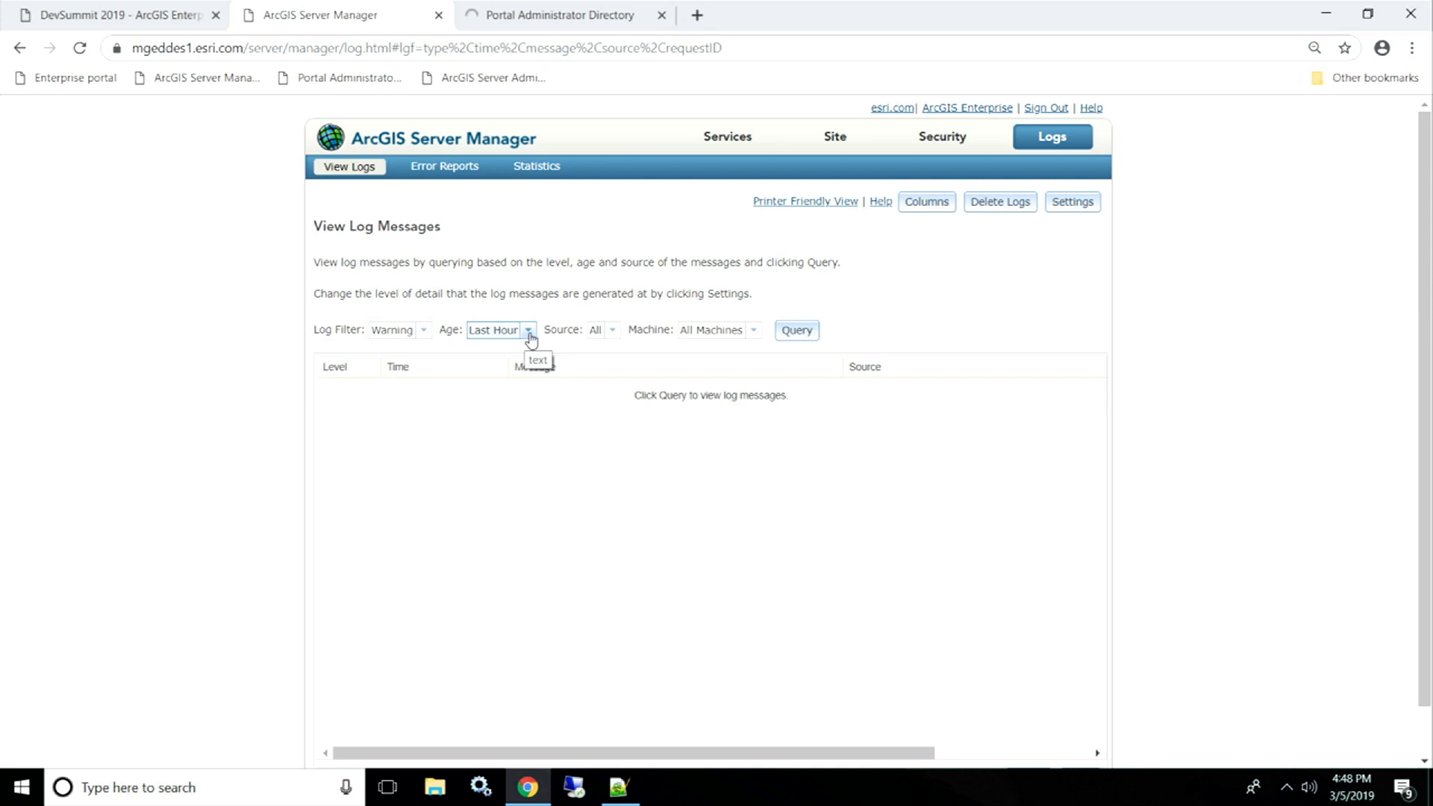
{"action": "left_click", "coordinate": [530, 332]}
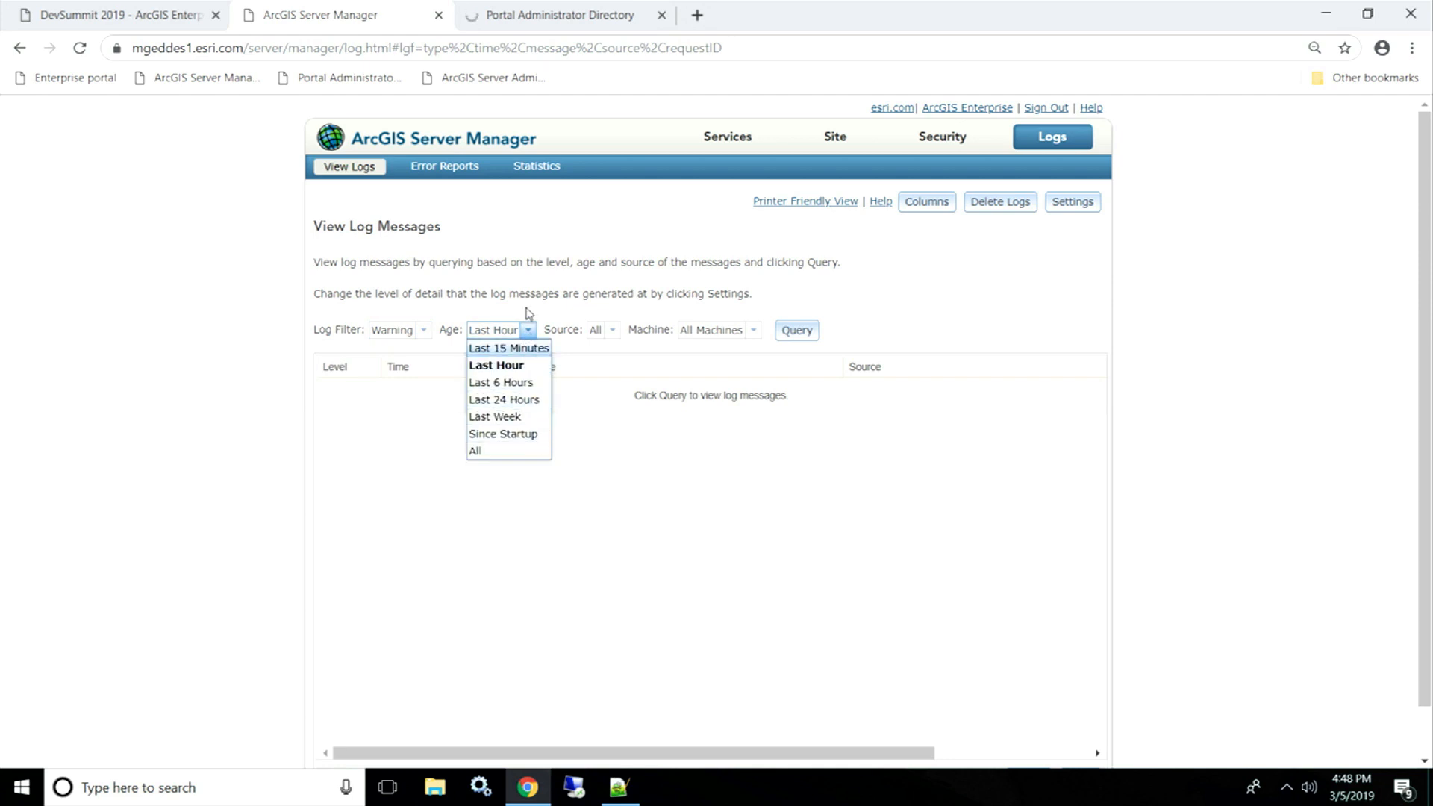
{"action": "left_click", "coordinate": [526, 312]}
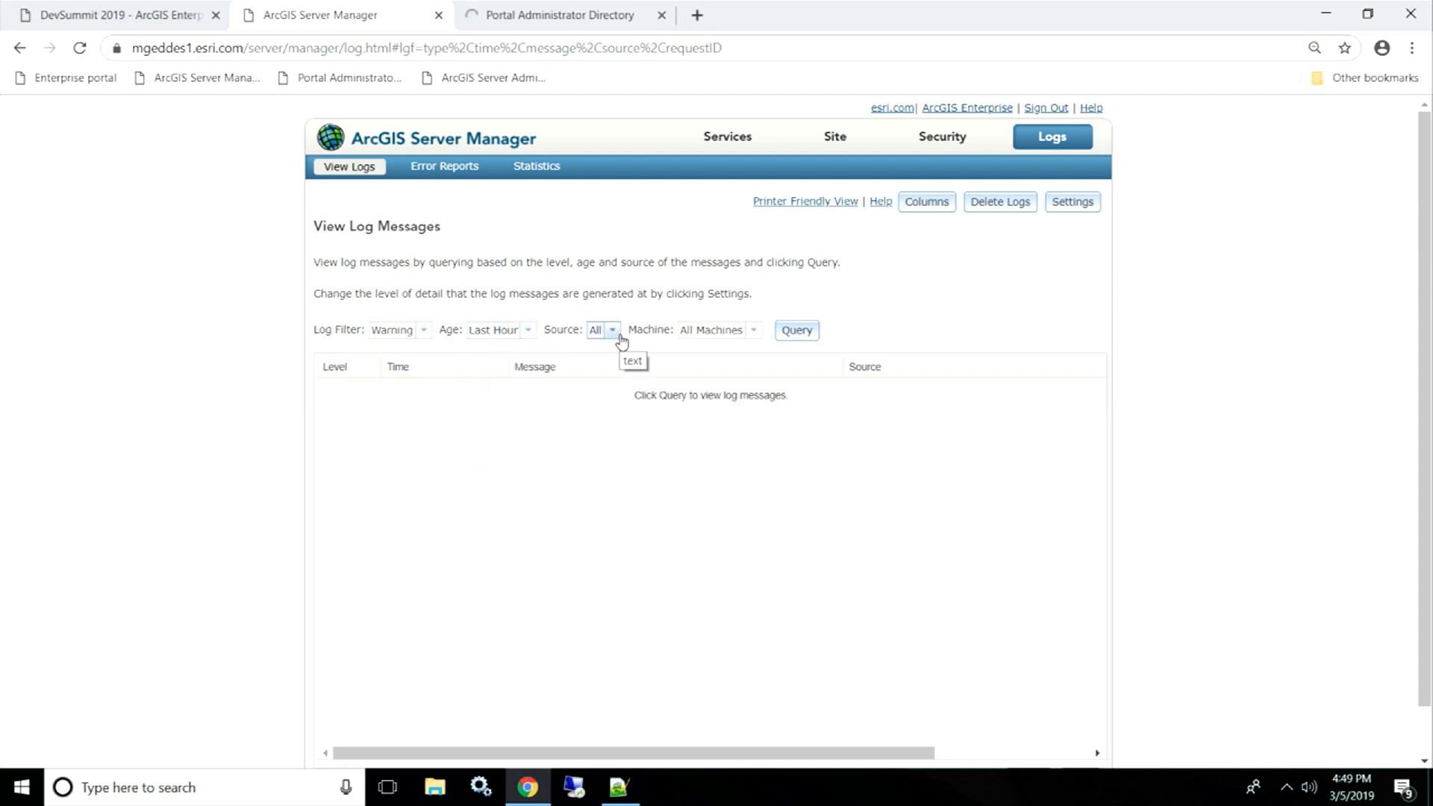
- Keep All sources and All Machines, then run the Warning, last-hour log query
{"action": "left_click", "coordinate": [617, 334]}
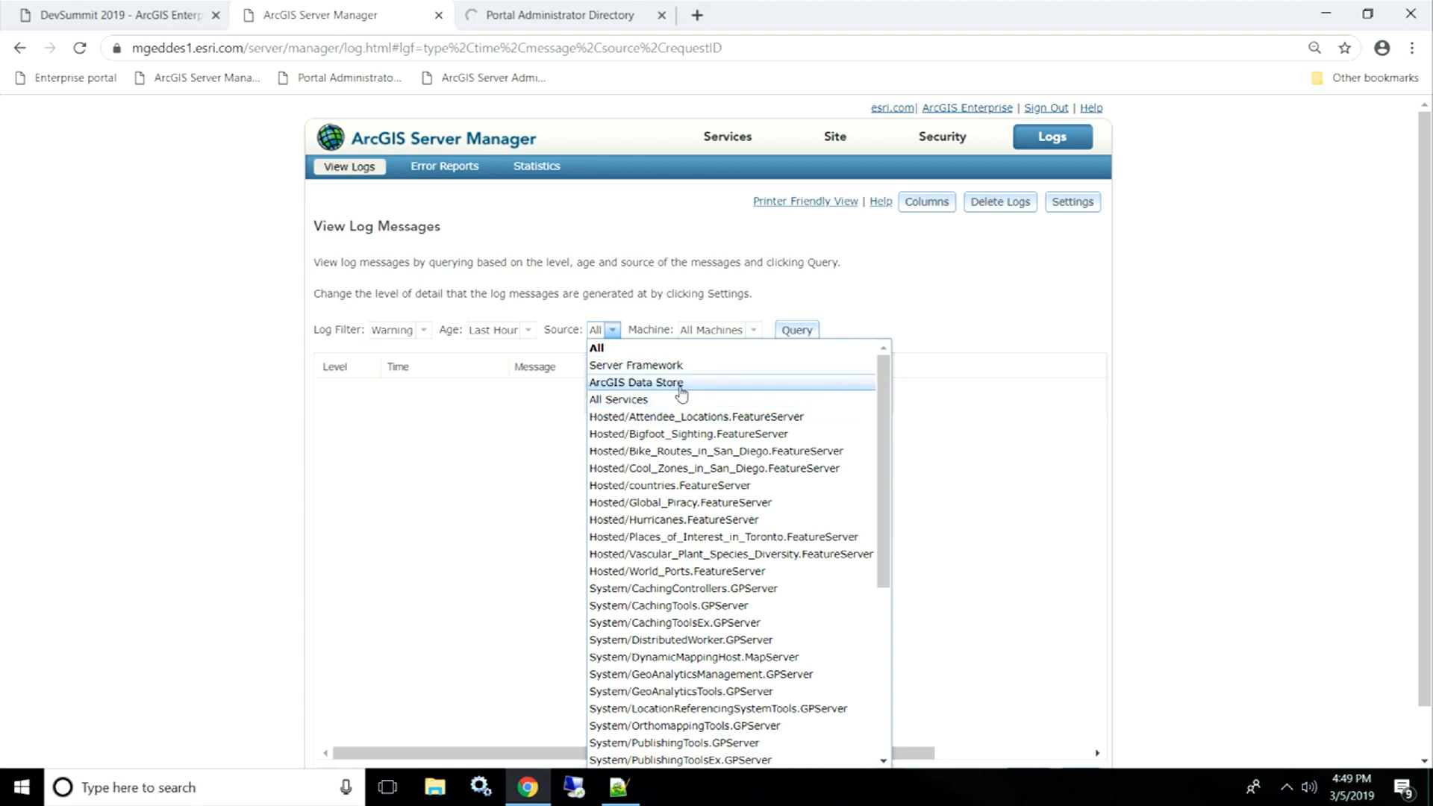
{"action": "scroll", "coordinate": [685, 418], "scroll_direction": "down", "scroll_amount": 4}
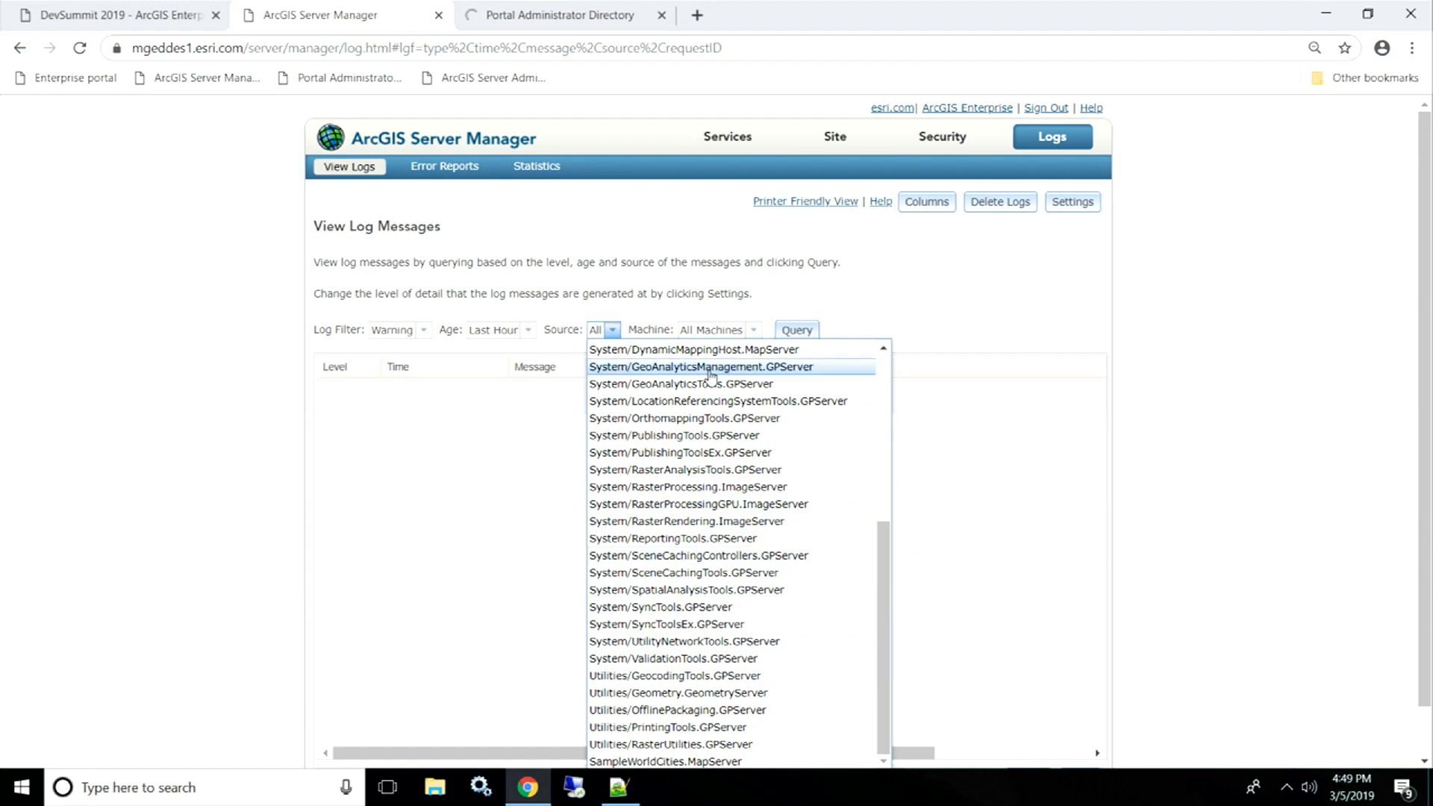
{"action": "scroll", "coordinate": [716, 515], "scroll_direction": "up", "scroll_amount": 2}
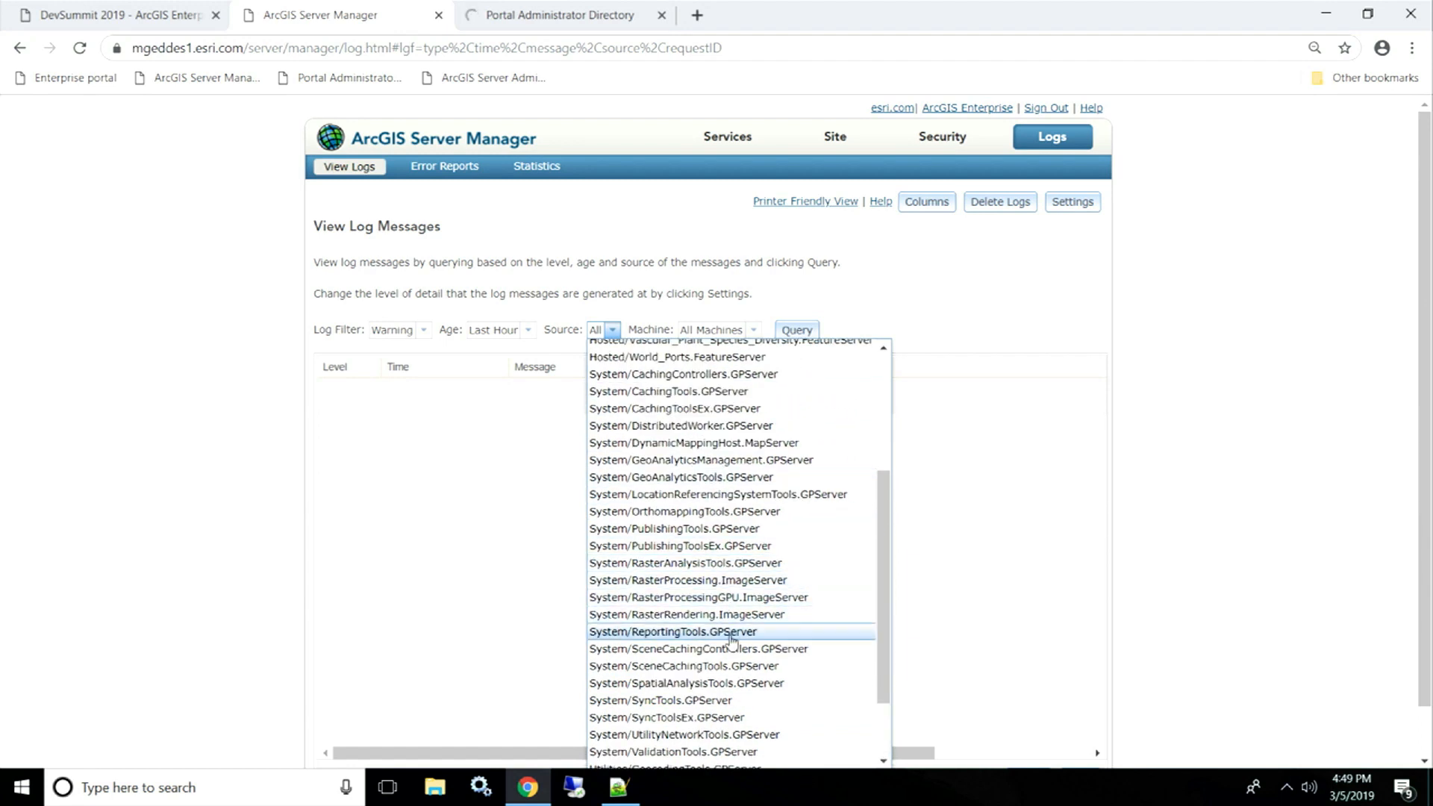
{"action": "scroll", "coordinate": [722, 539], "scroll_direction": "down", "scroll_amount": 3}
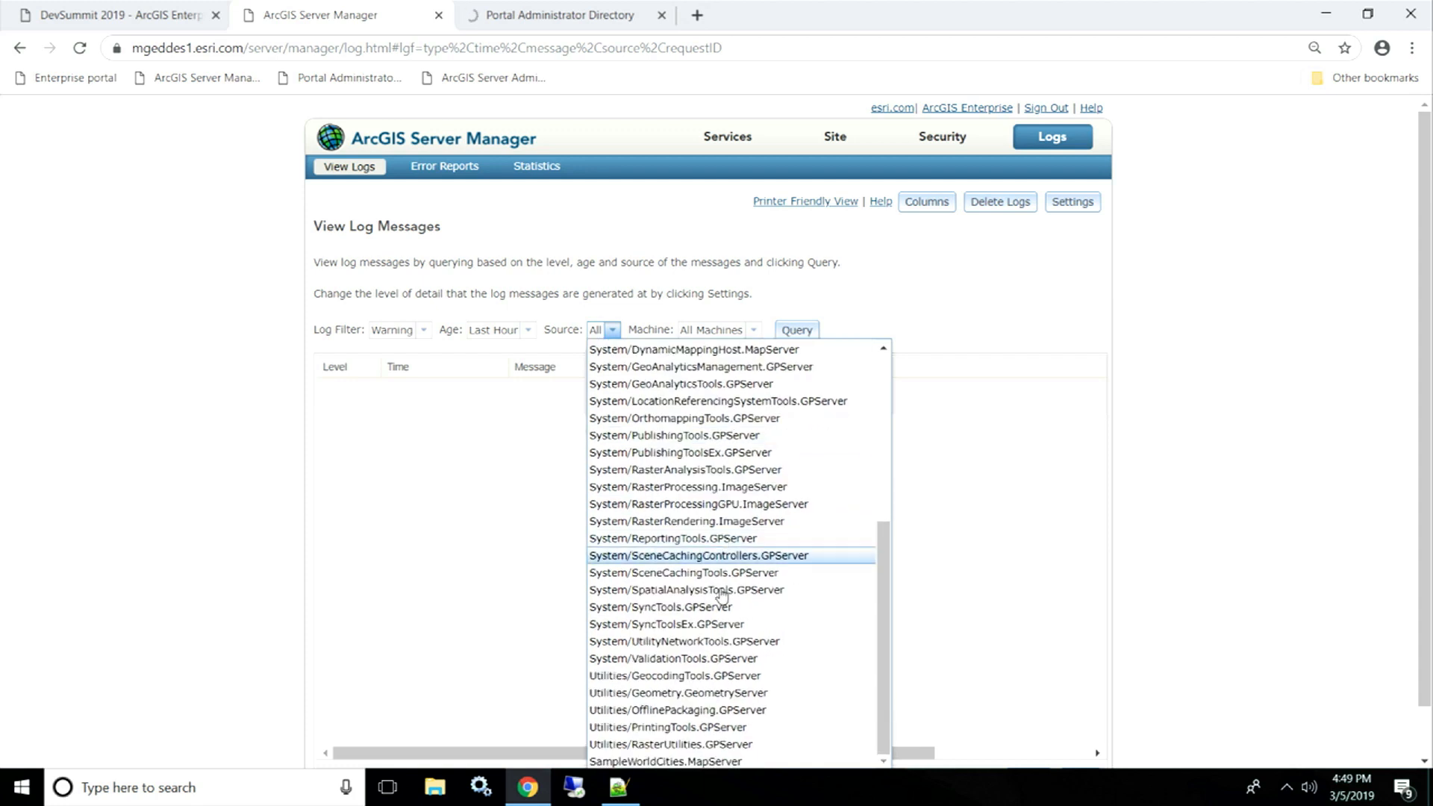
{"action": "scroll", "coordinate": [718, 739], "scroll_direction": "down", "scroll_amount": 2}
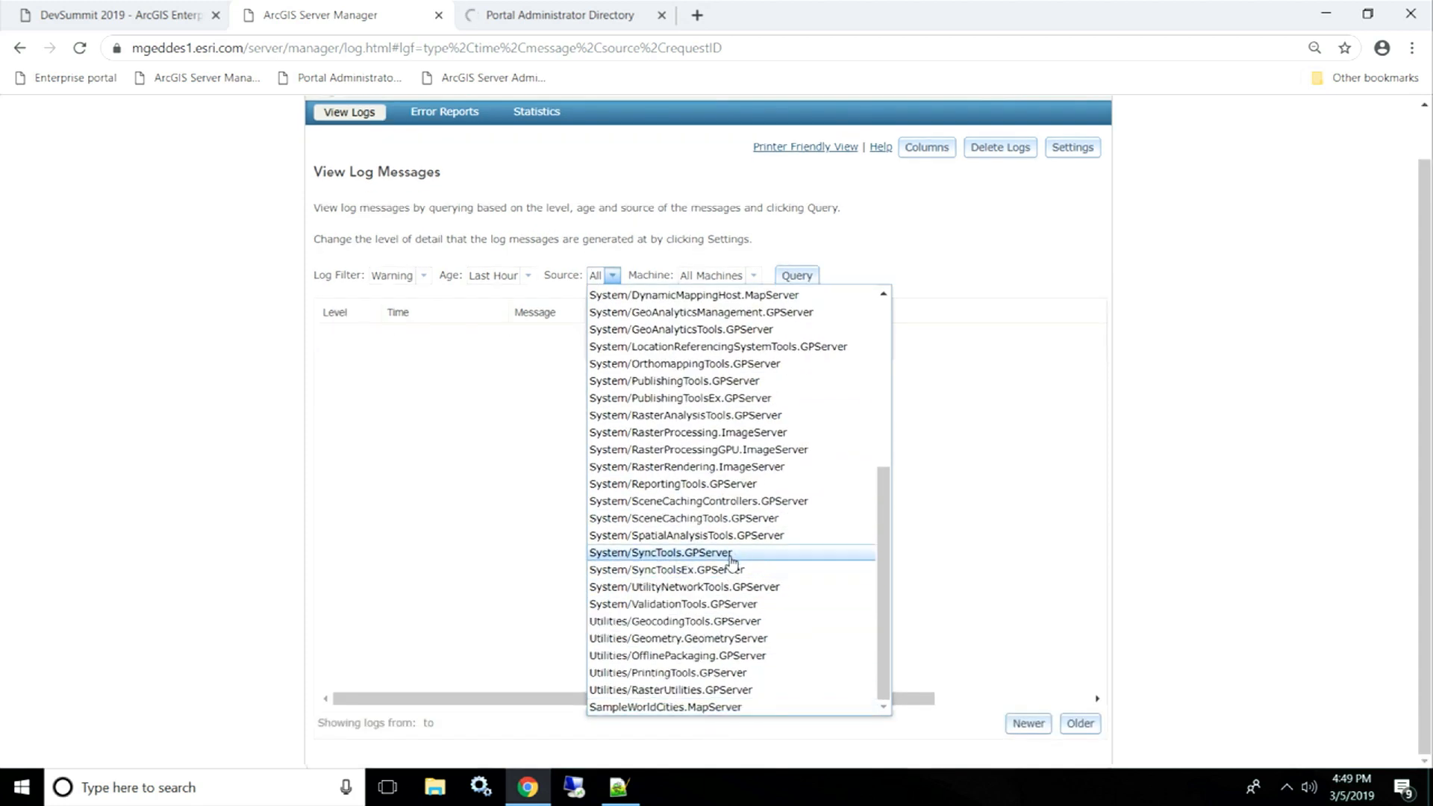
{"action": "scroll", "coordinate": [739, 557], "scroll_direction": "up", "scroll_amount": 3}
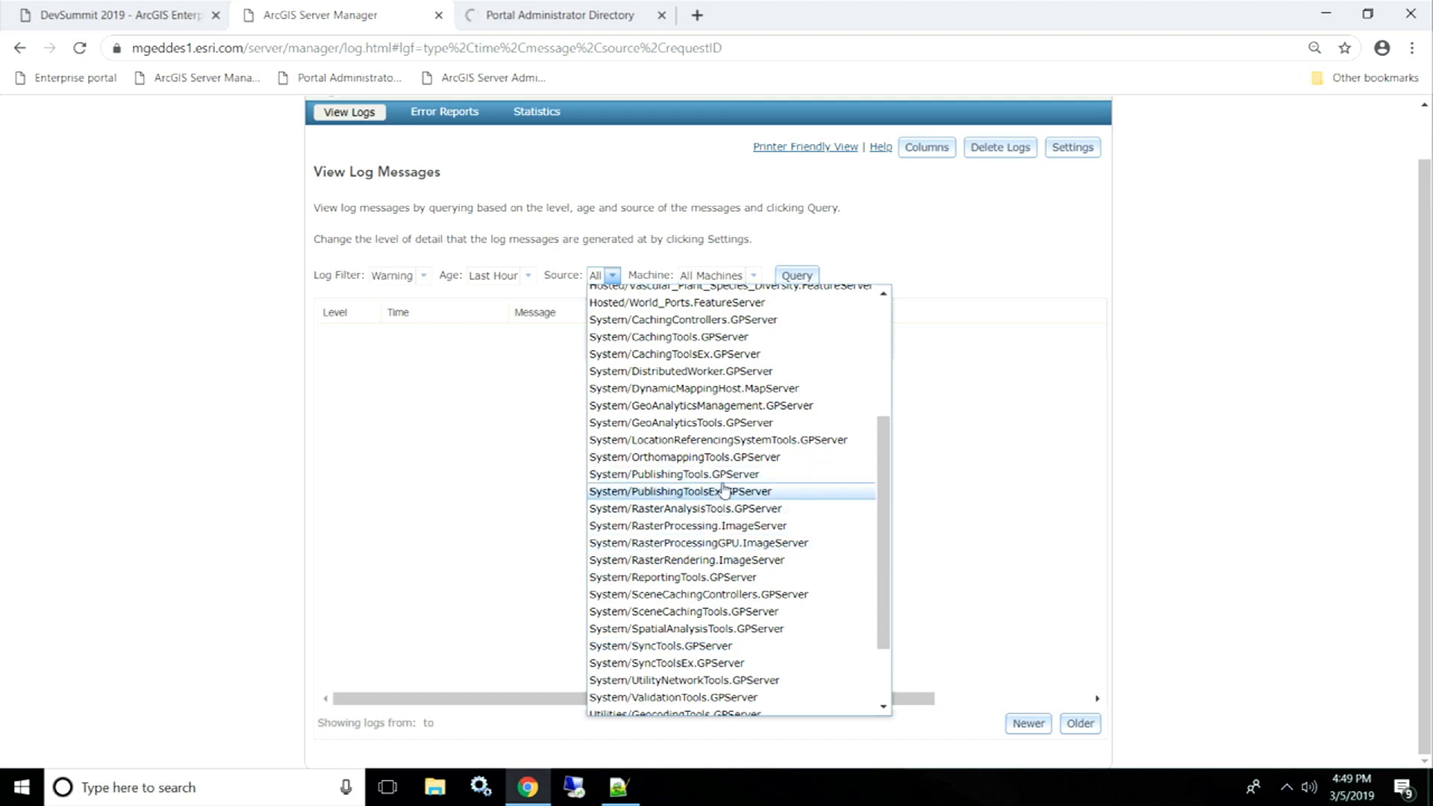
{"action": "scroll", "coordinate": [722, 467], "scroll_direction": "up", "scroll_amount": 5}
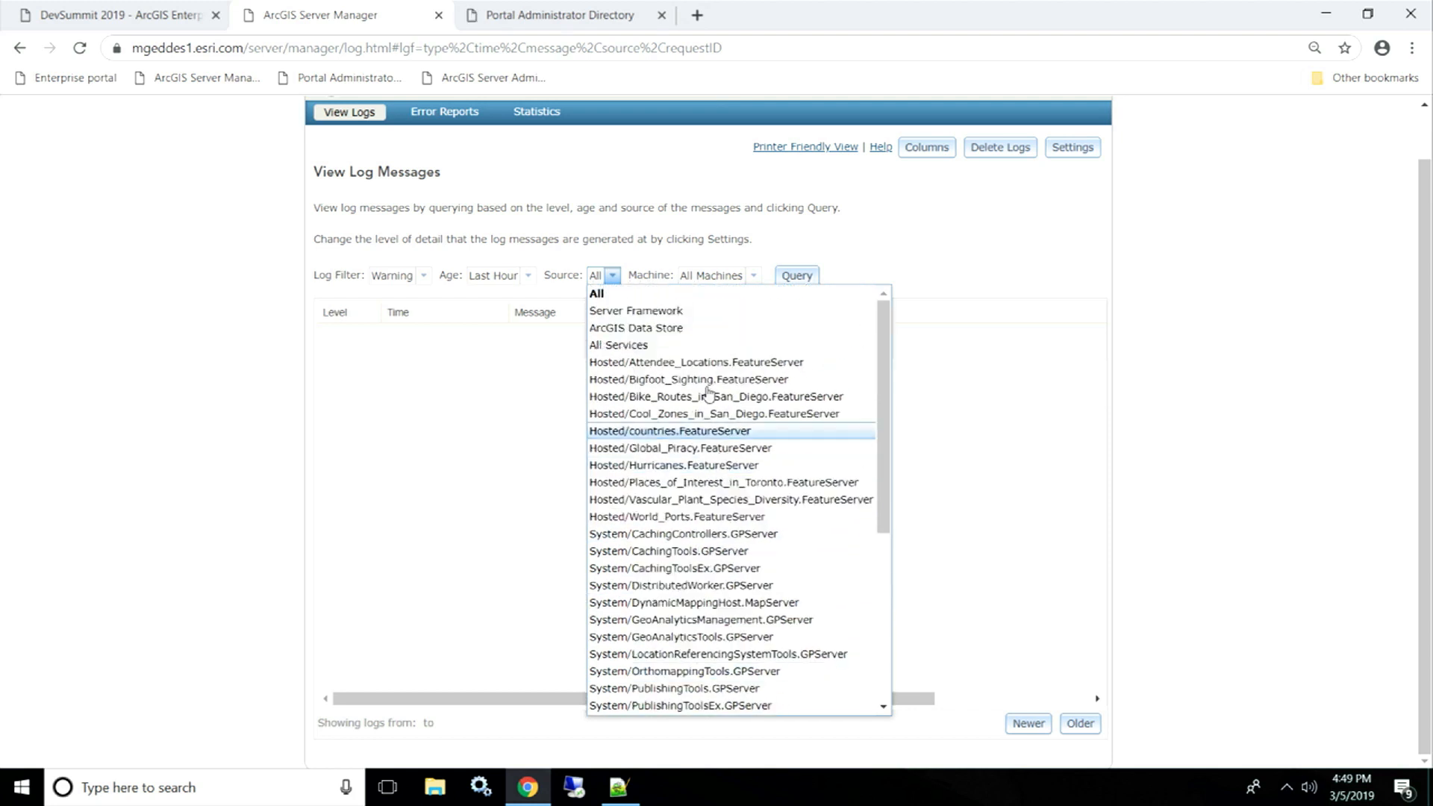
{"action": "left_click", "coordinate": [660, 349]}
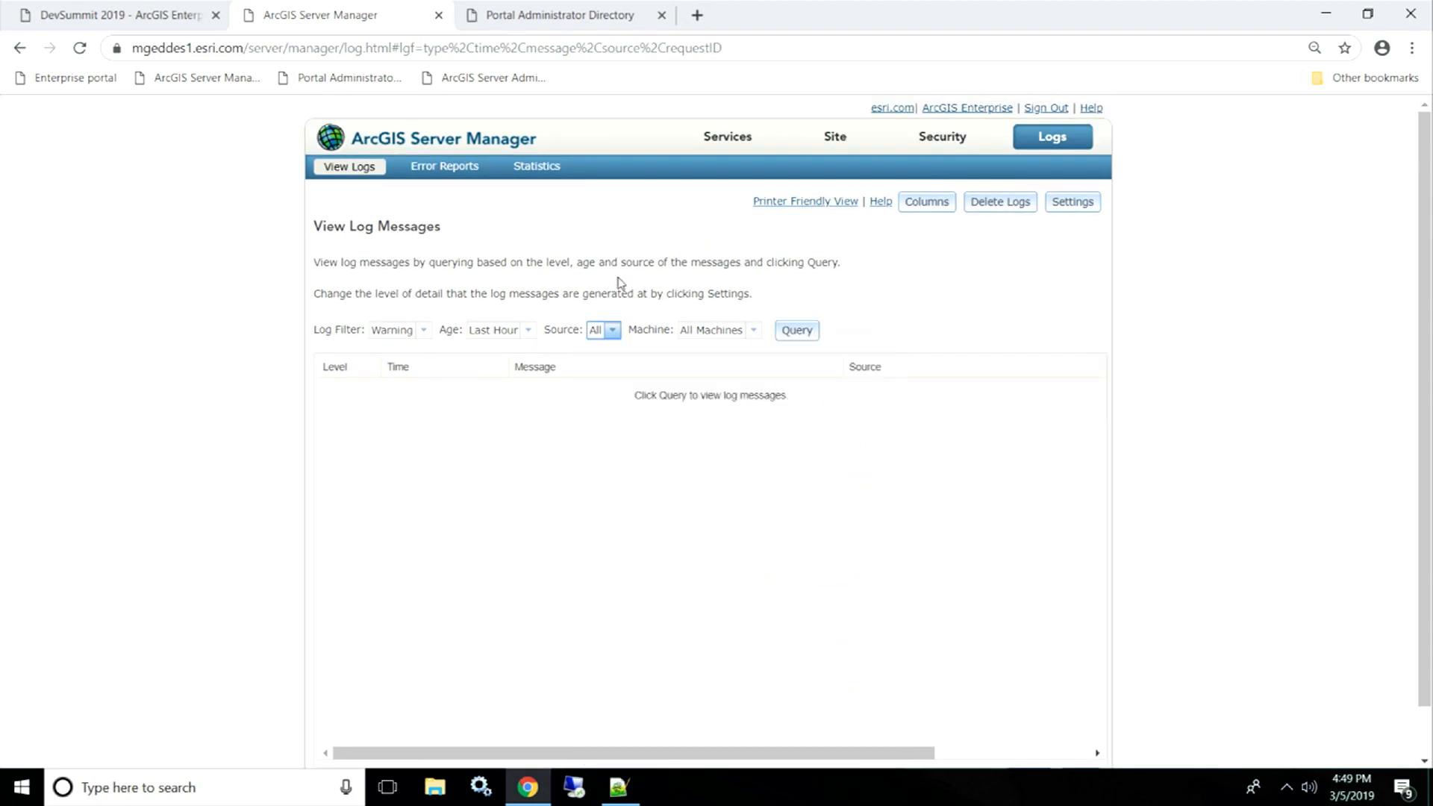
{"action": "left_click", "coordinate": [545, 13]}
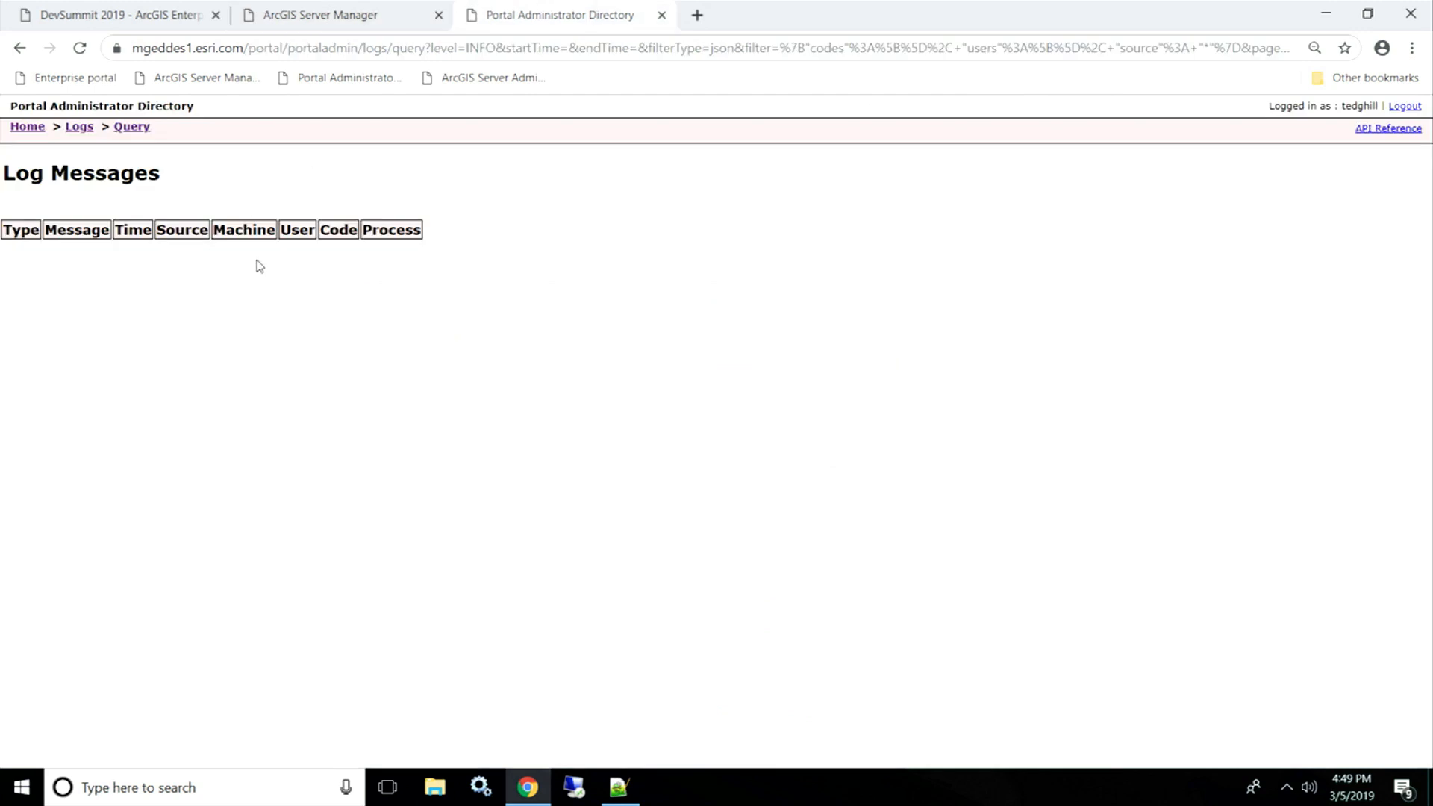
{"action": "left_click", "coordinate": [317, 9]}
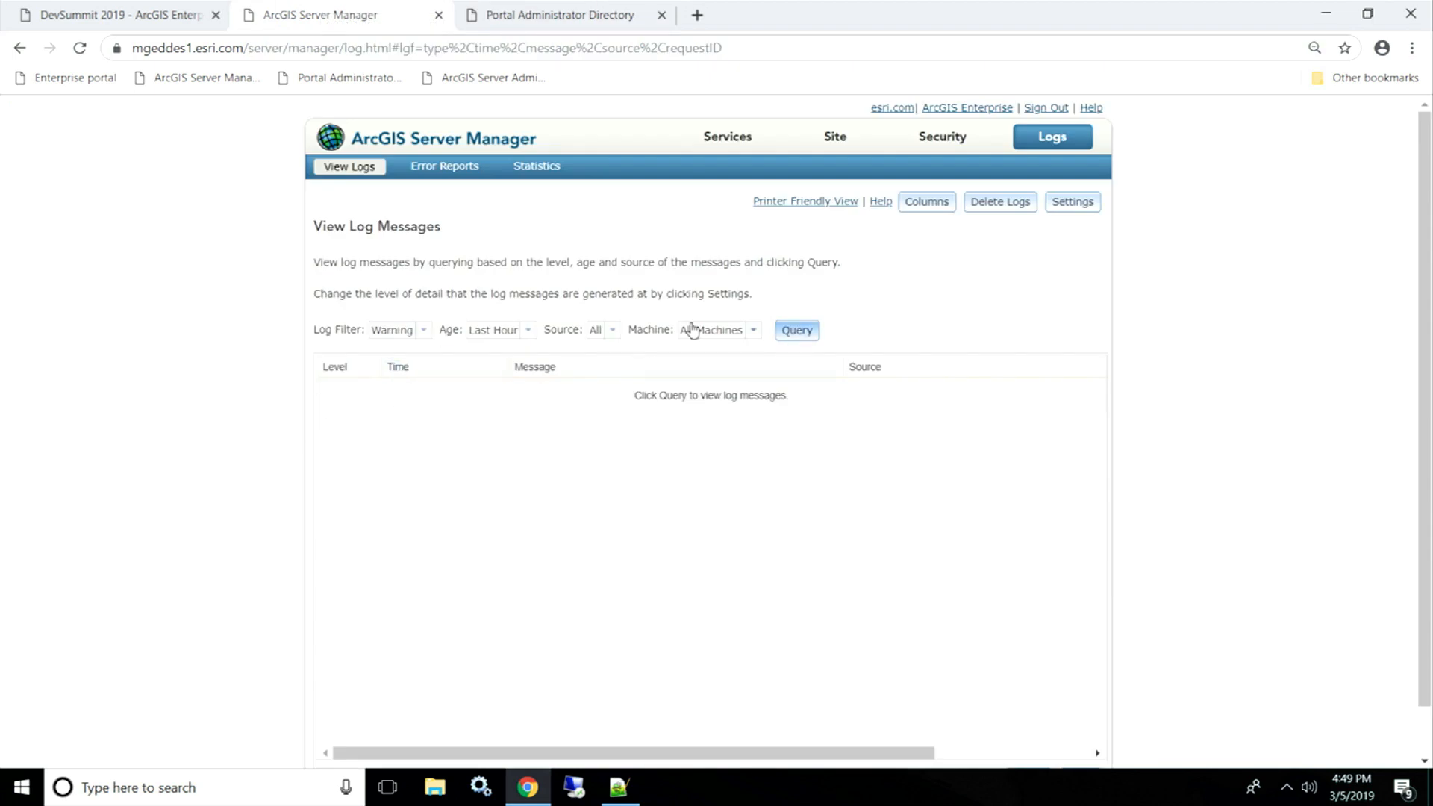
{"action": "left_click", "coordinate": [796, 330]}
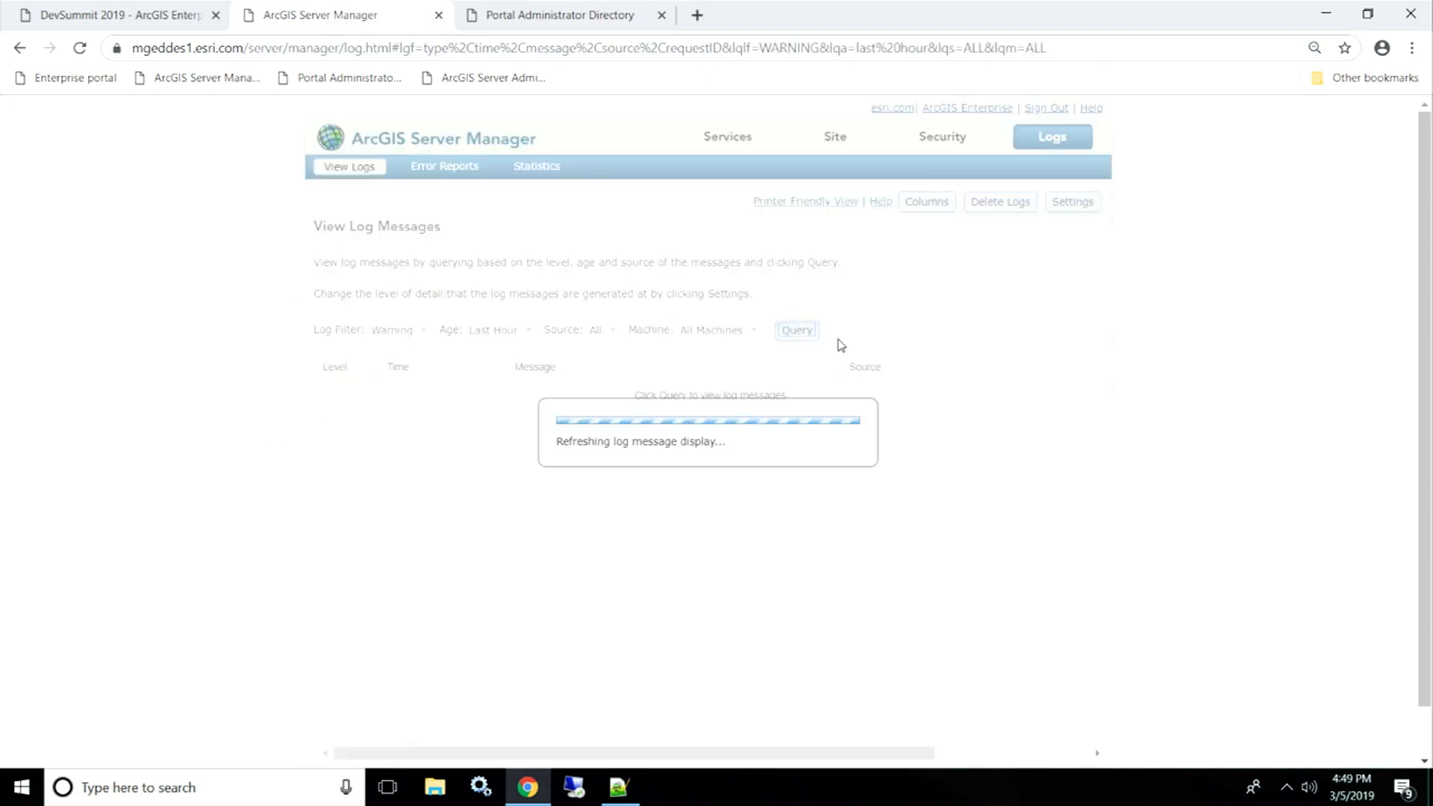